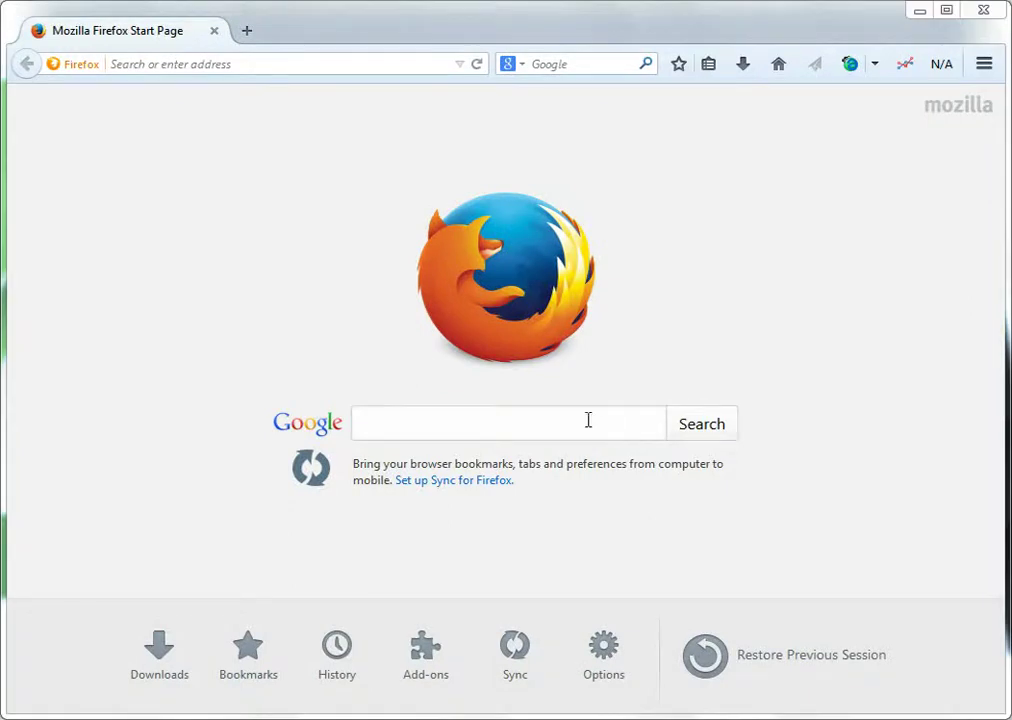
Open the QRM web service page at localhost:8080/qrmresult in the browser
{"action": "left_click", "coordinate": [160, 65]}
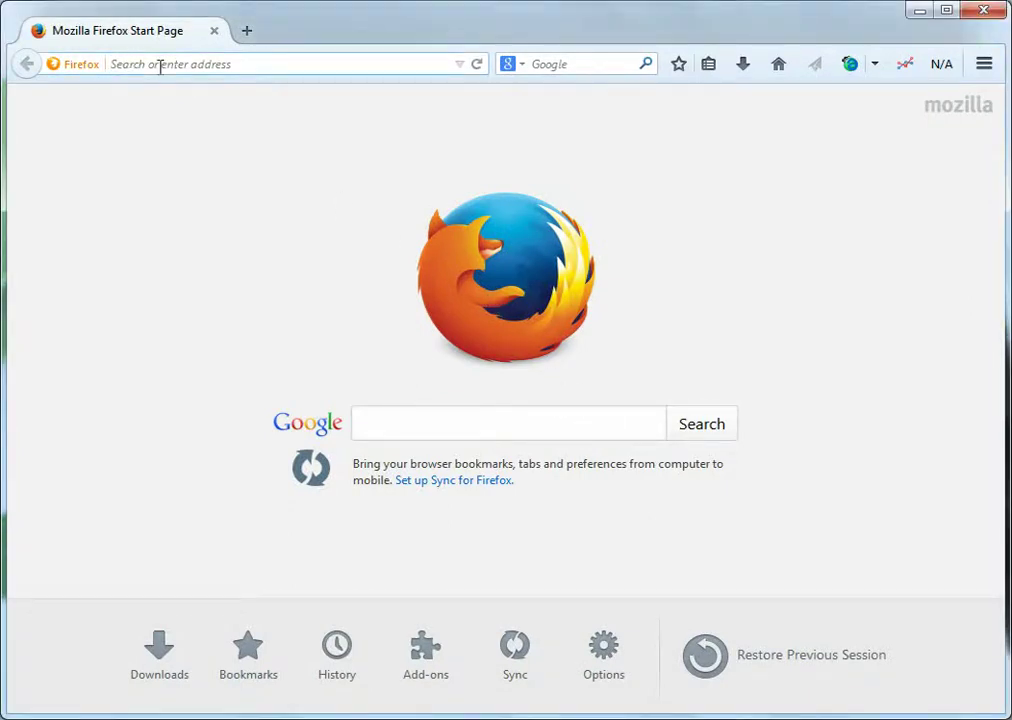
{"action": "type", "text": "loca"}
{"action": "type", "text": "lhost"}
{"action": "type", "text": ":8080/q"}
{"action": "type", "text": "rcod"}
{"action": "type", "text": "ult"}
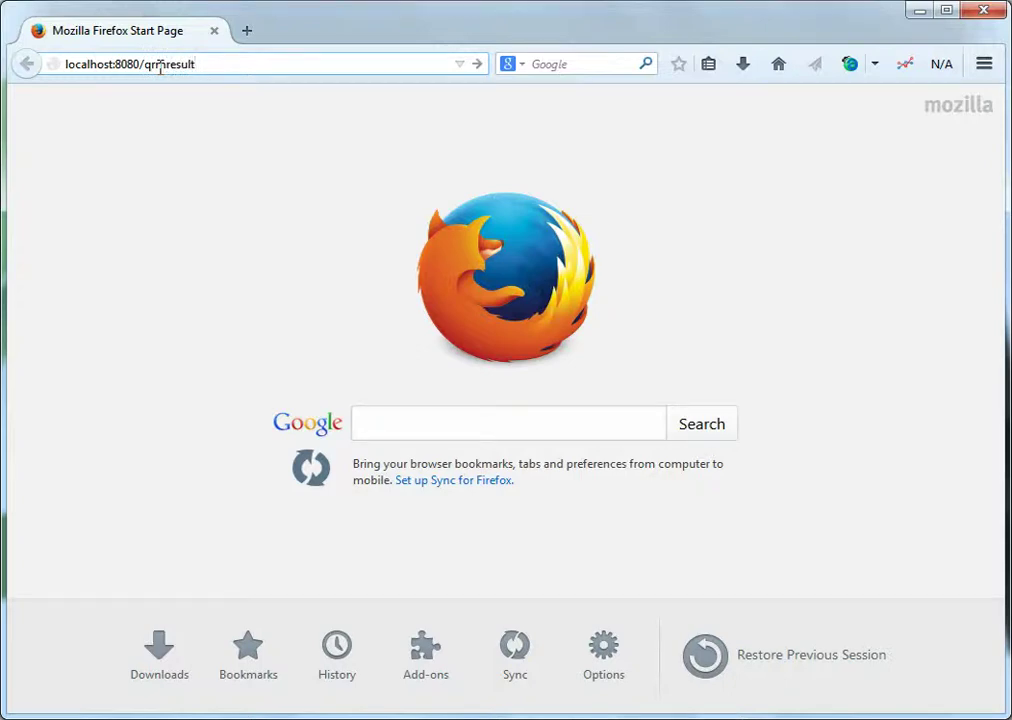
{"action": "key", "text": "Return"}
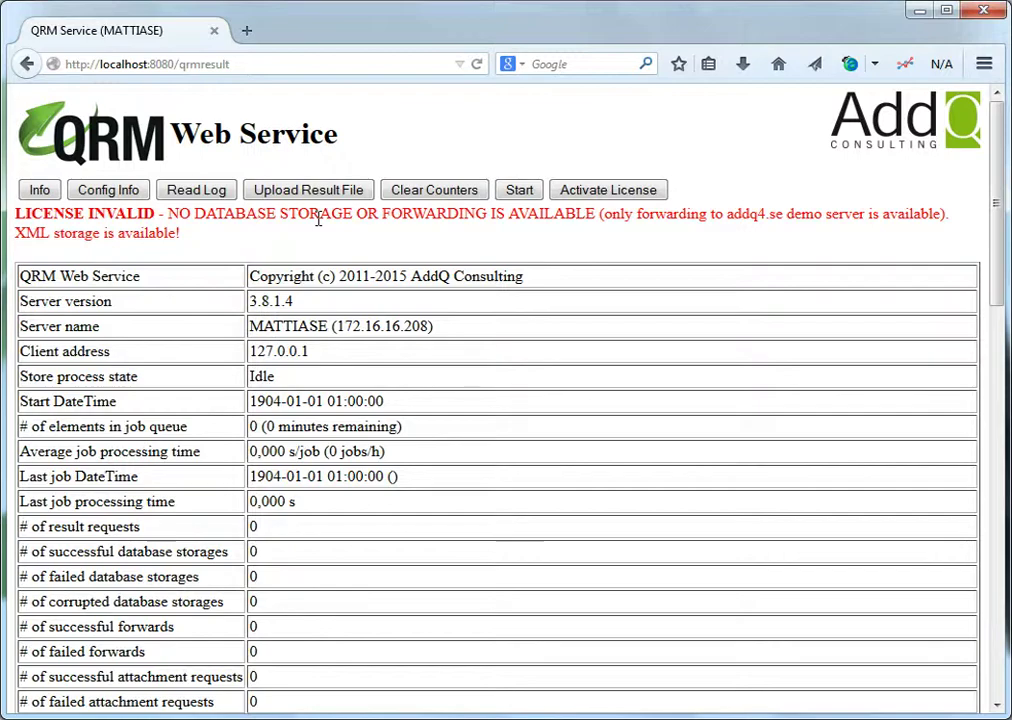
Examine the storage, forwarding and mail settings in the web service's status table
{"action": "left_click_drag", "start_coordinate": [997, 175], "coordinate": [985, 441]}
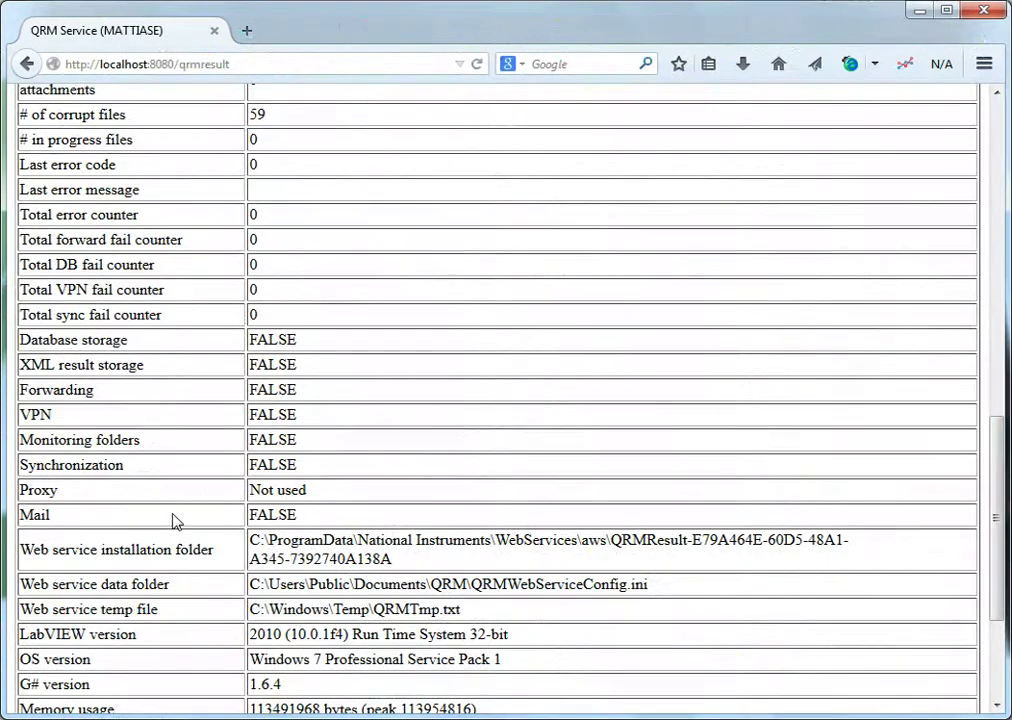
{"action": "mouse_move", "coordinate": [173, 521]}
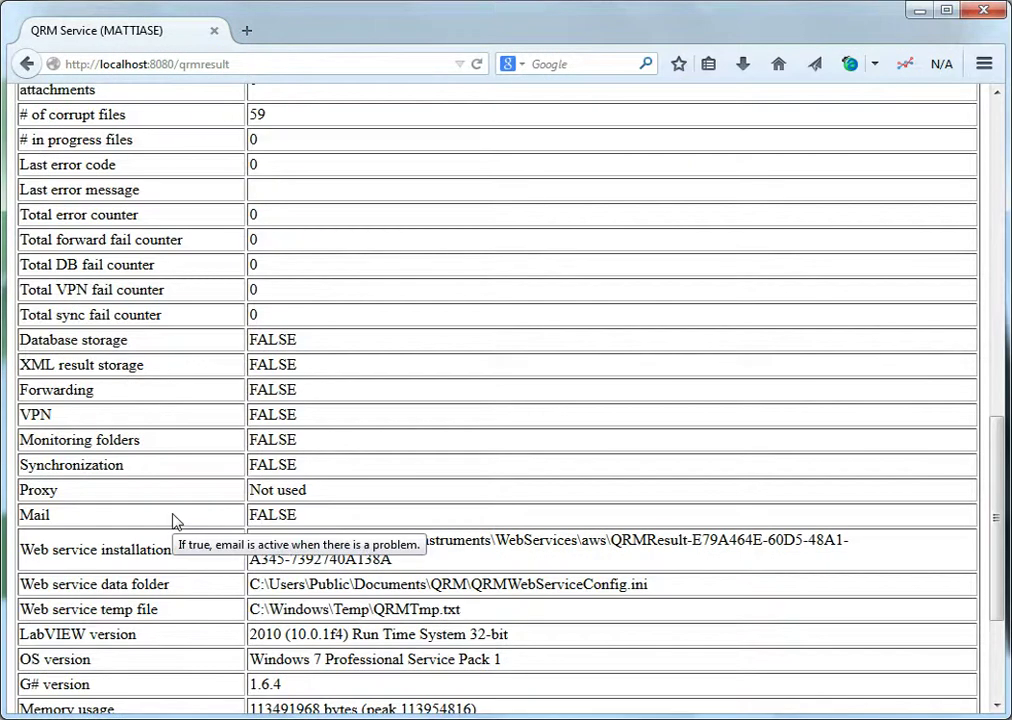
{"action": "left_click_drag", "start_coordinate": [994, 535], "coordinate": [995, 205]}
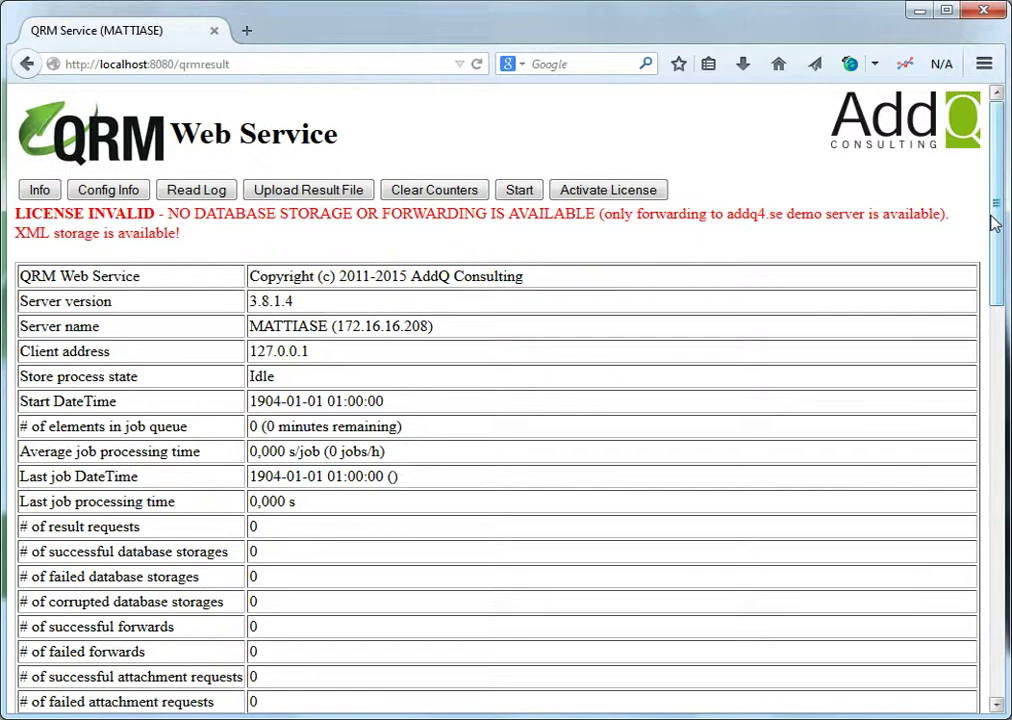
Switch to the file manager window showing the shared QRM folder and open QRMWebServiceConfig.ini in the text editor
{"action": "key", "text": "super+Tab"}
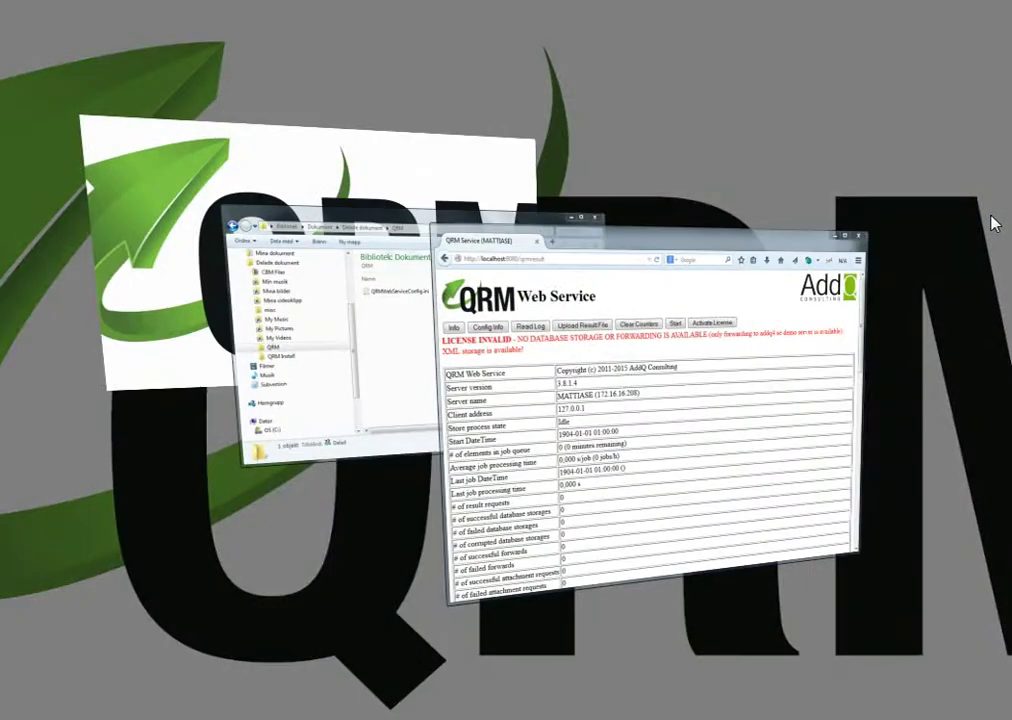
{"action": "key", "text": "super+Tab"}
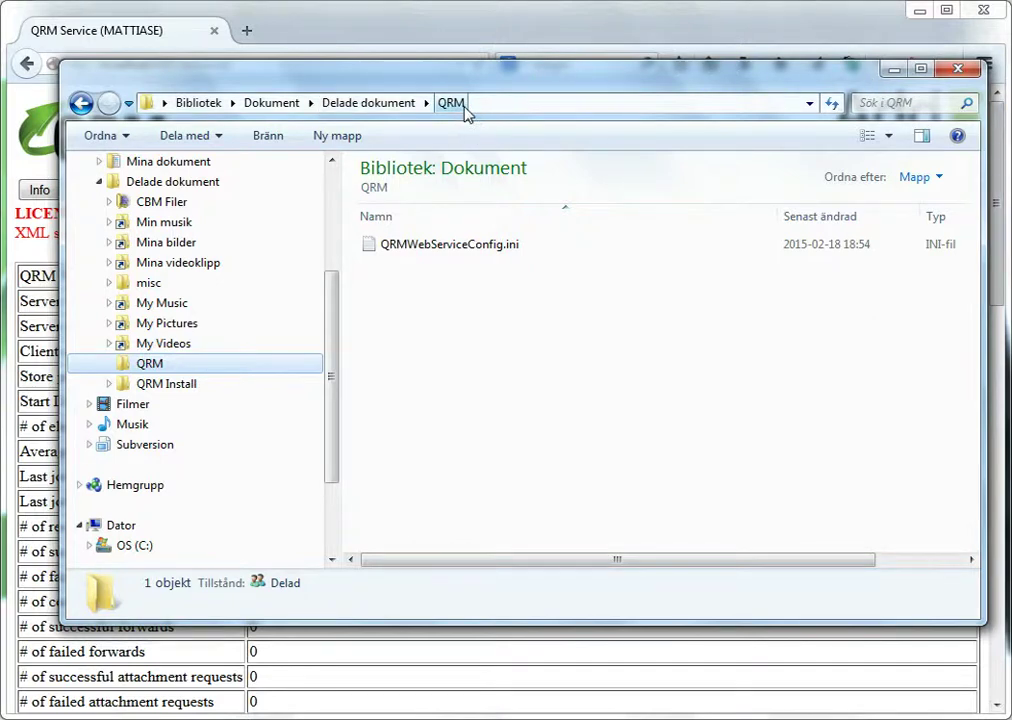
{"action": "right_click", "coordinate": [474, 255]}
{"action": "left_click", "coordinate": [510, 281]}
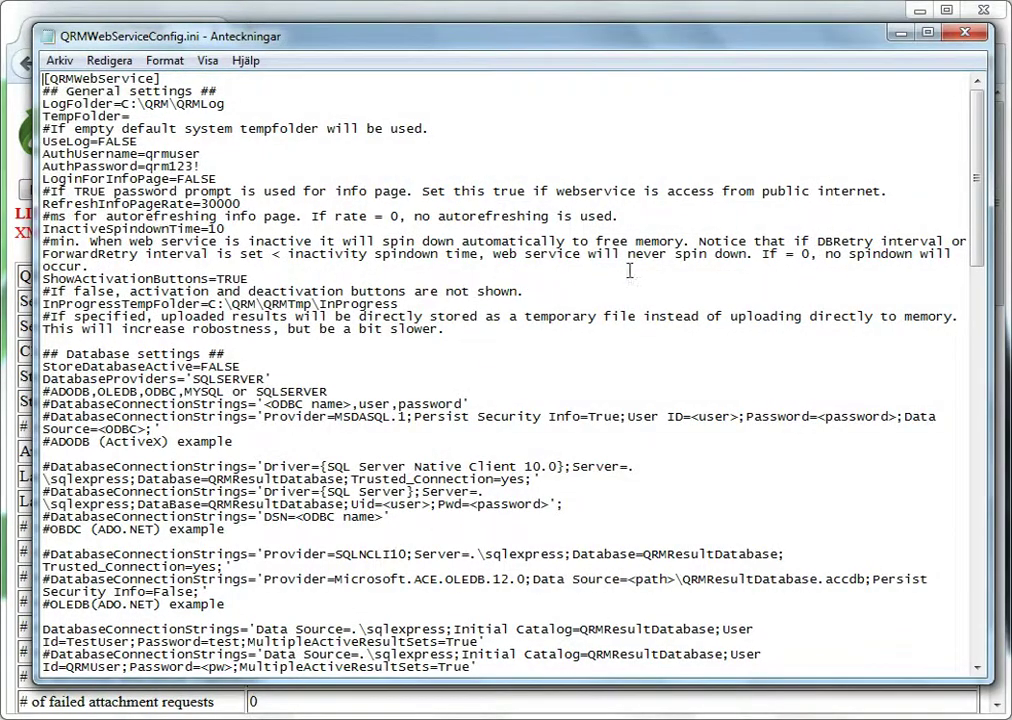
Set ForwardingActive to TRUE under the Forward settings, and save and close the configuration file
{"action": "left_click_drag", "start_coordinate": [976, 135], "coordinate": [1003, 358]}
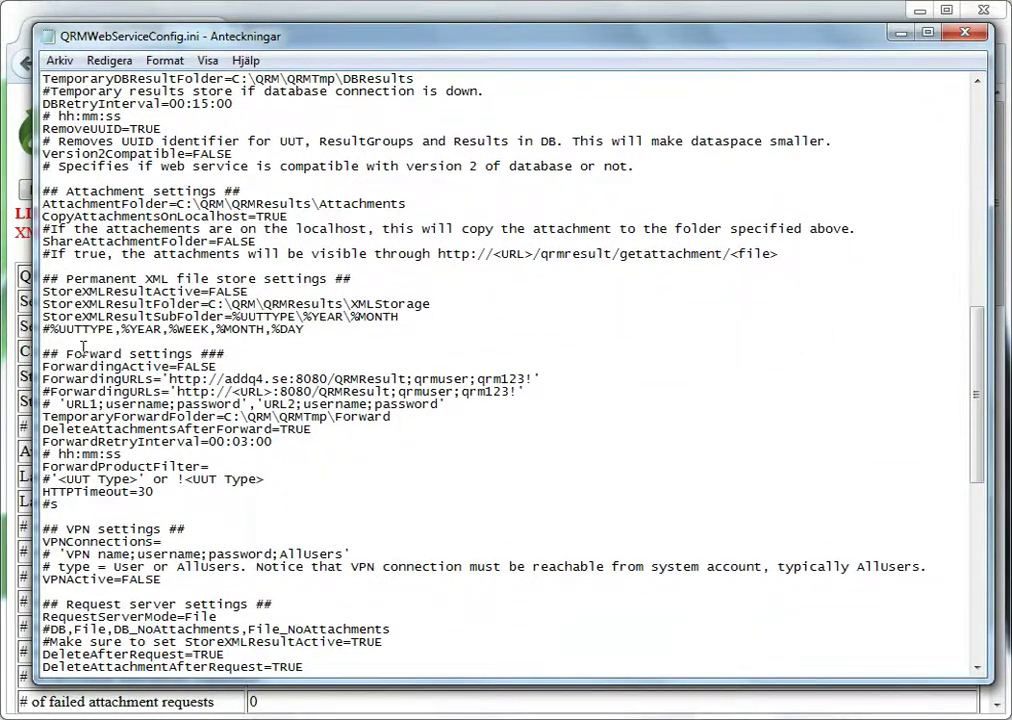
{"action": "double_click", "coordinate": [180, 366]}
{"action": "type", "text": "TRUE"}
{"action": "key", "text": "alt+F4"}
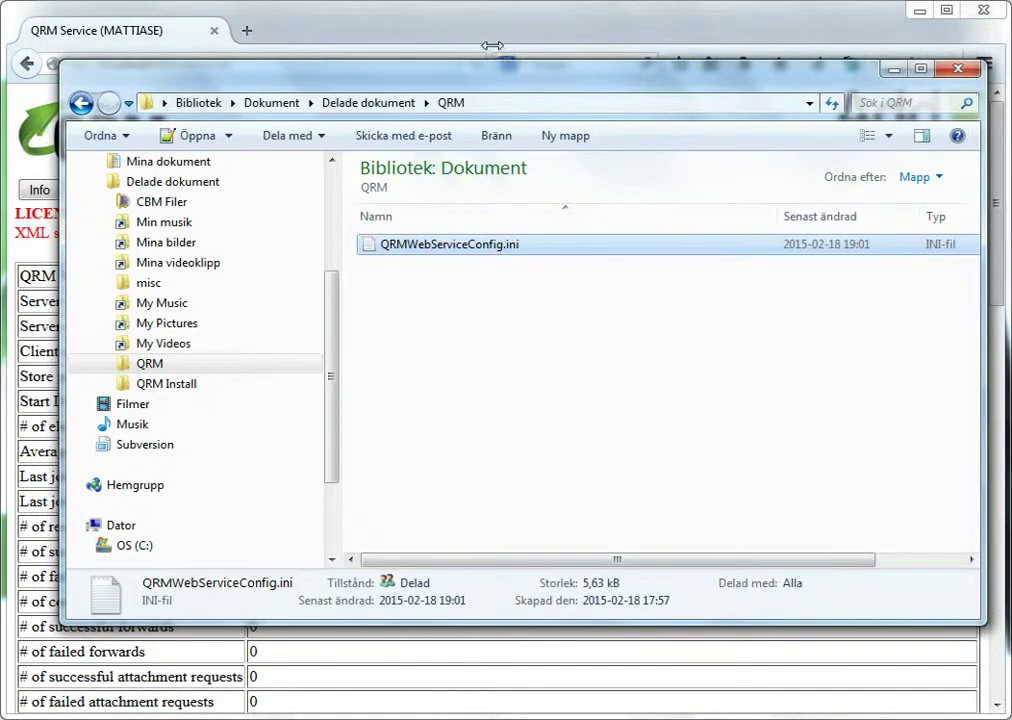
Return to the browser and shut down the web service through localhost:8080/qrmresult/shutdown, authenticating with the saved credentials
{"action": "left_click", "coordinate": [893, 69]}
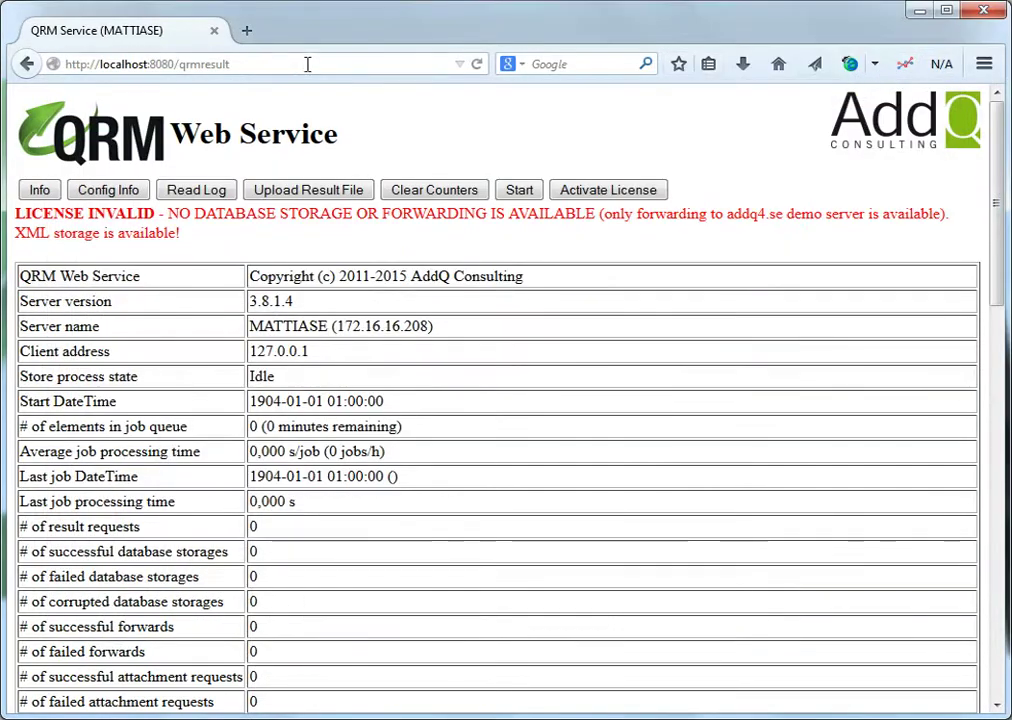
{"action": "left_click", "coordinate": [248, 63]}
{"action": "left_click", "coordinate": [248, 63]}
{"action": "type", "text": "/shutdown"}
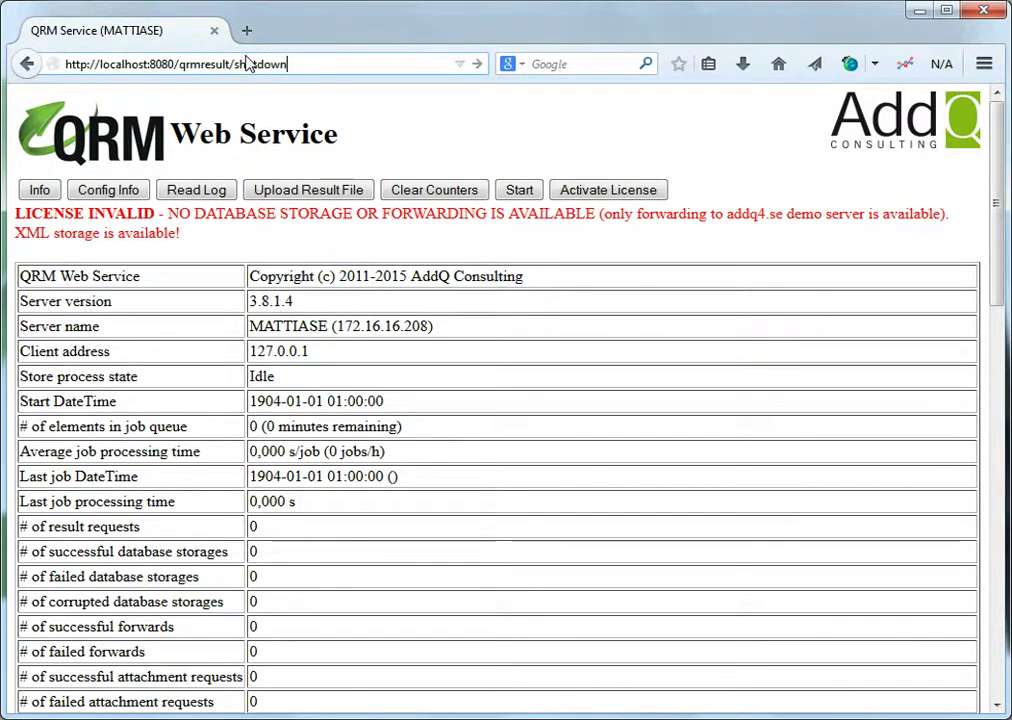
{"action": "key", "text": "Return"}
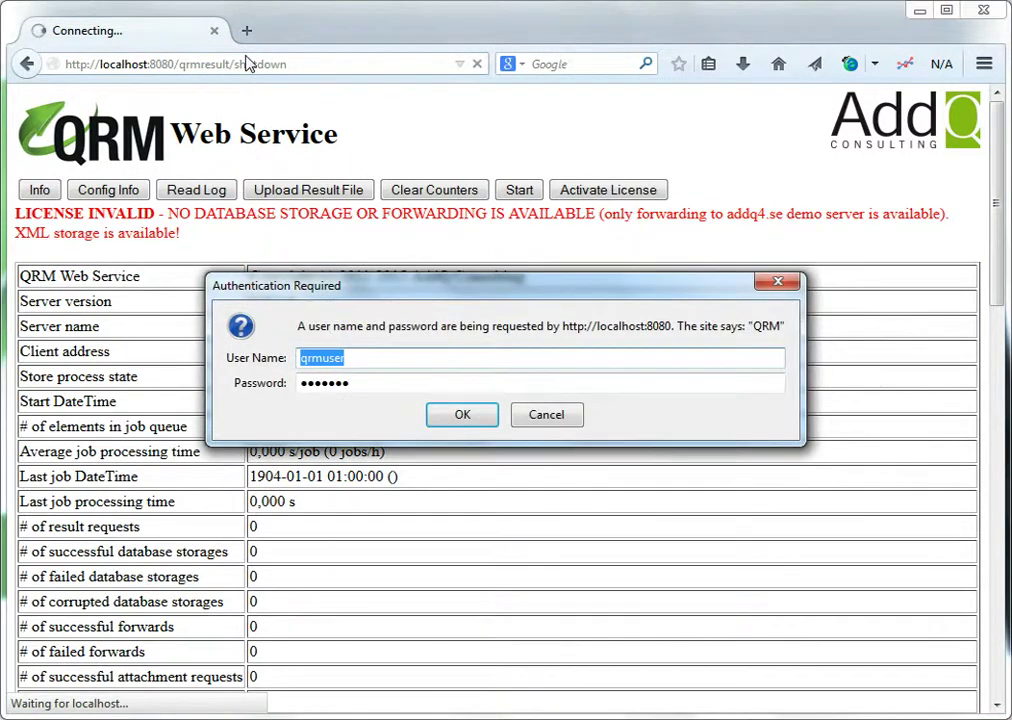
{"action": "left_click", "coordinate": [462, 418]}
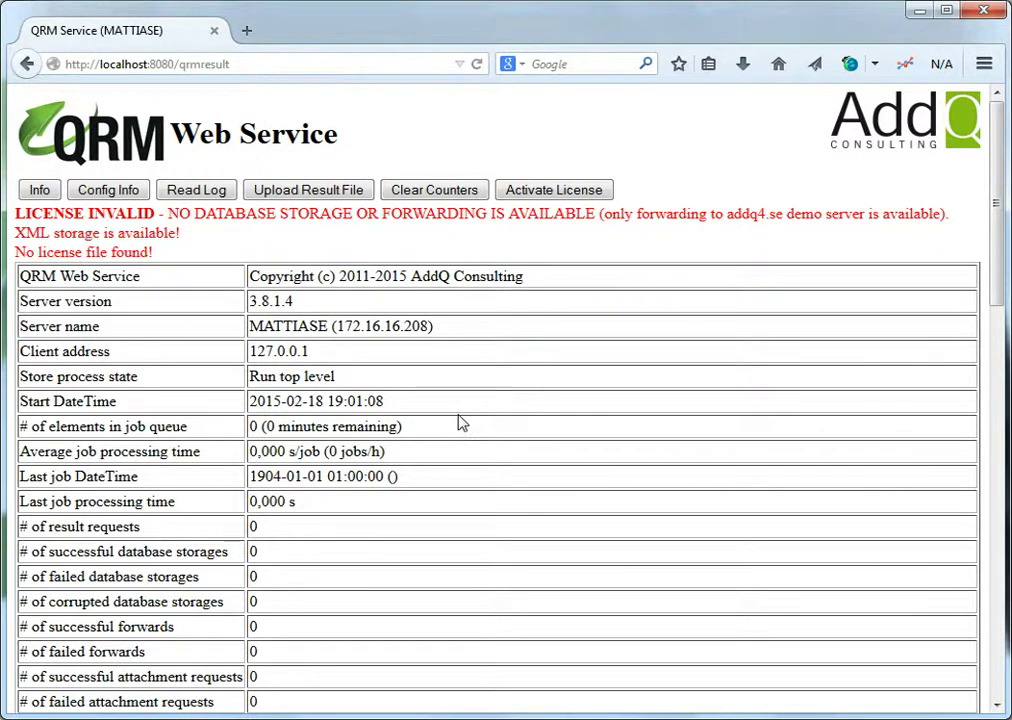
Reload the web service's info page and check the Forwarding entry in the status table
{"action": "left_click", "coordinate": [43, 195]}
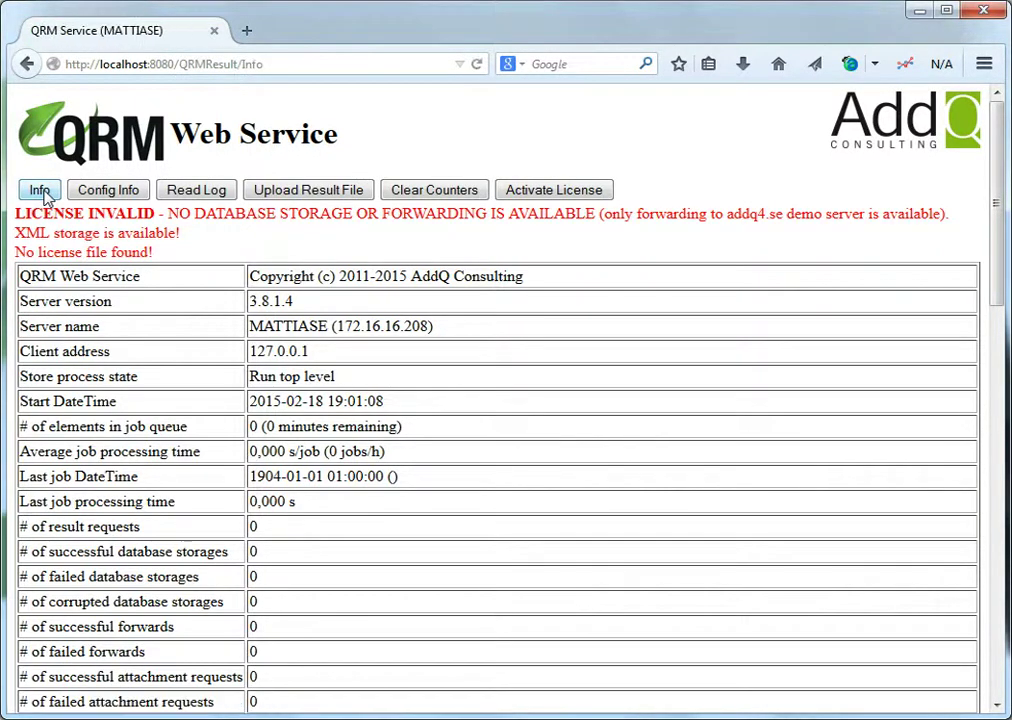
{"action": "scroll", "coordinate": [298, 335], "scroll_direction": "down", "scroll_amount": 3}
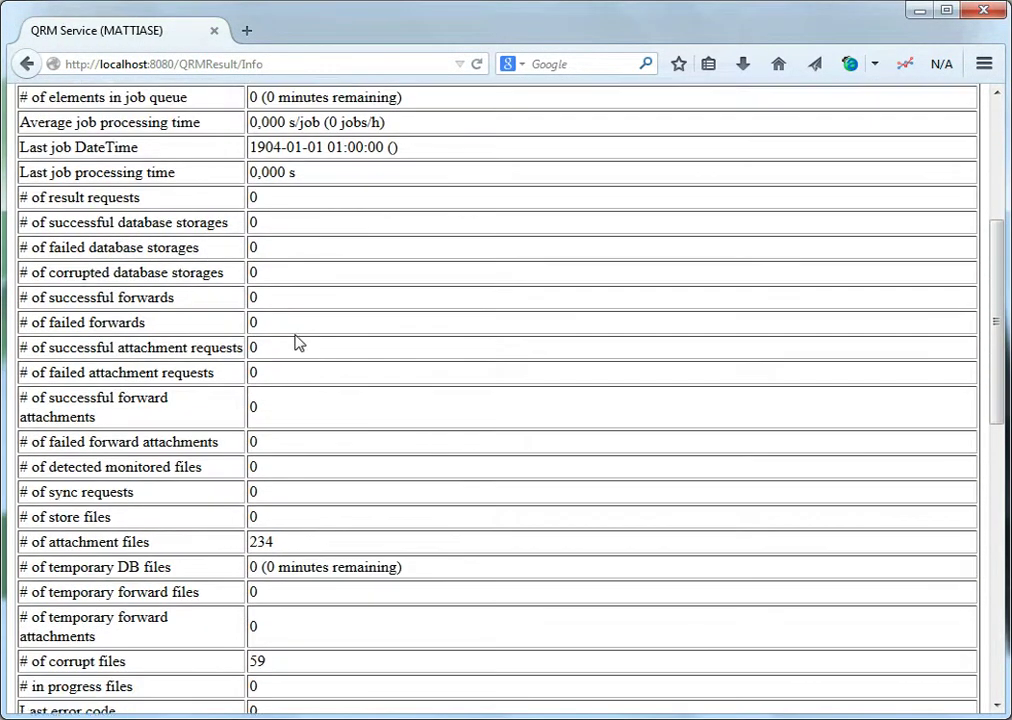
{"action": "scroll", "coordinate": [298, 343], "scroll_direction": "down", "scroll_amount": 3}
{"action": "scroll", "coordinate": [138, 434], "scroll_direction": "down", "scroll_amount": 2}
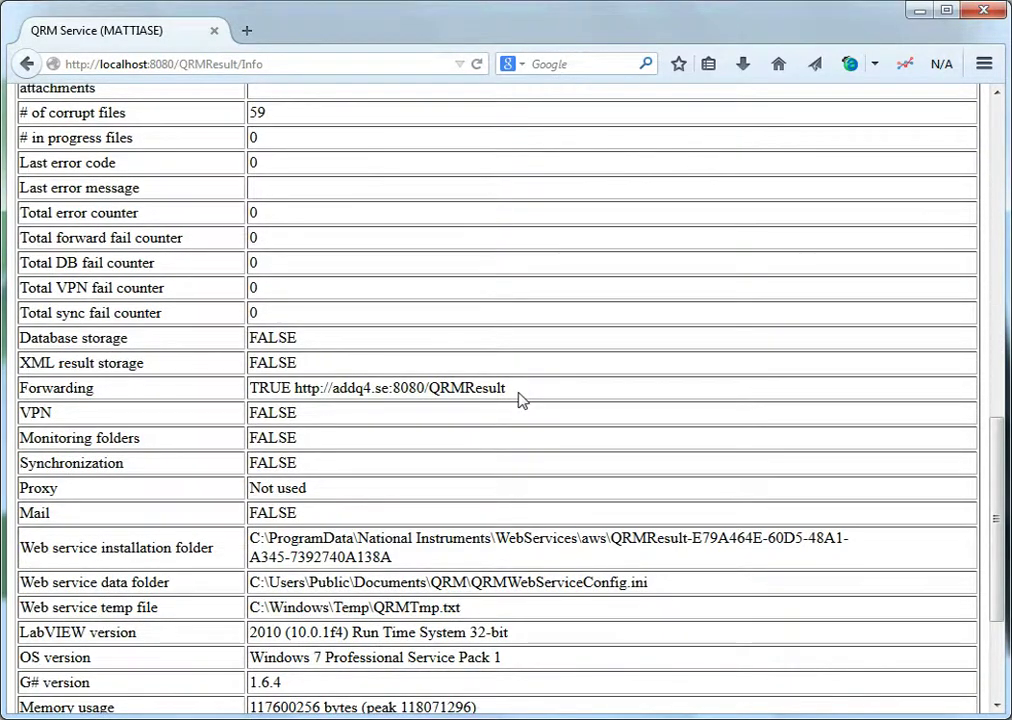
{"action": "scroll", "coordinate": [521, 399], "scroll_direction": "up", "scroll_amount": 10}
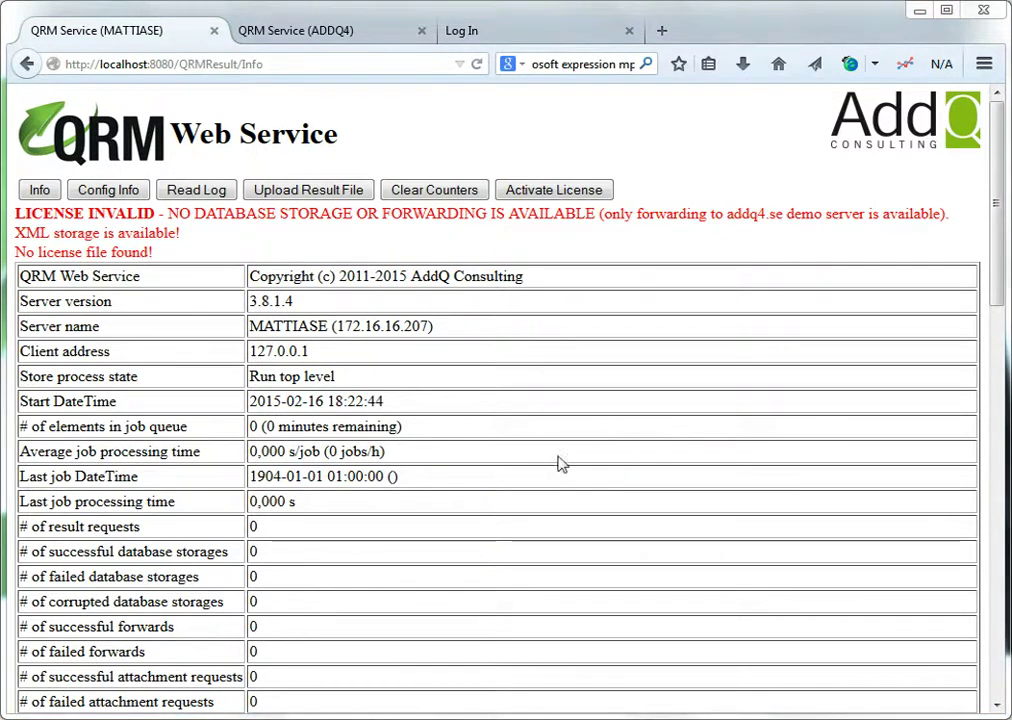
Launch the NI TestStand 2012 Sequence Editor and log in as administrator with an empty password
{"action": "left_click", "coordinate": [0, 714]}
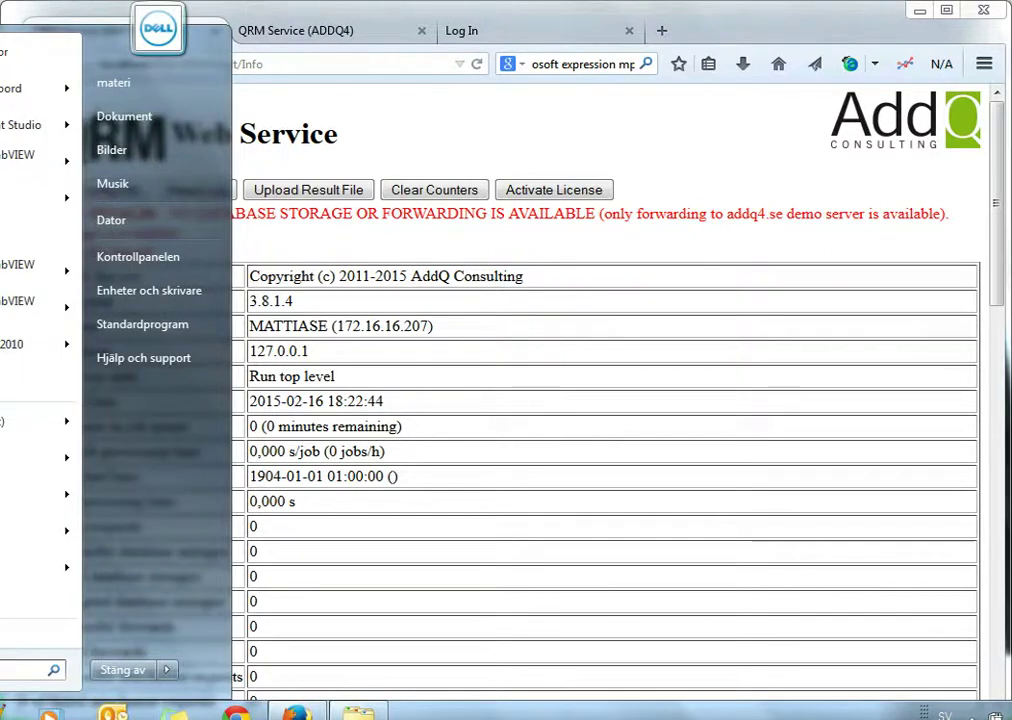
{"action": "left_click", "coordinate": [2, 636]}
{"action": "scroll", "coordinate": [2, 408], "scroll_direction": "up", "scroll_amount": 3}
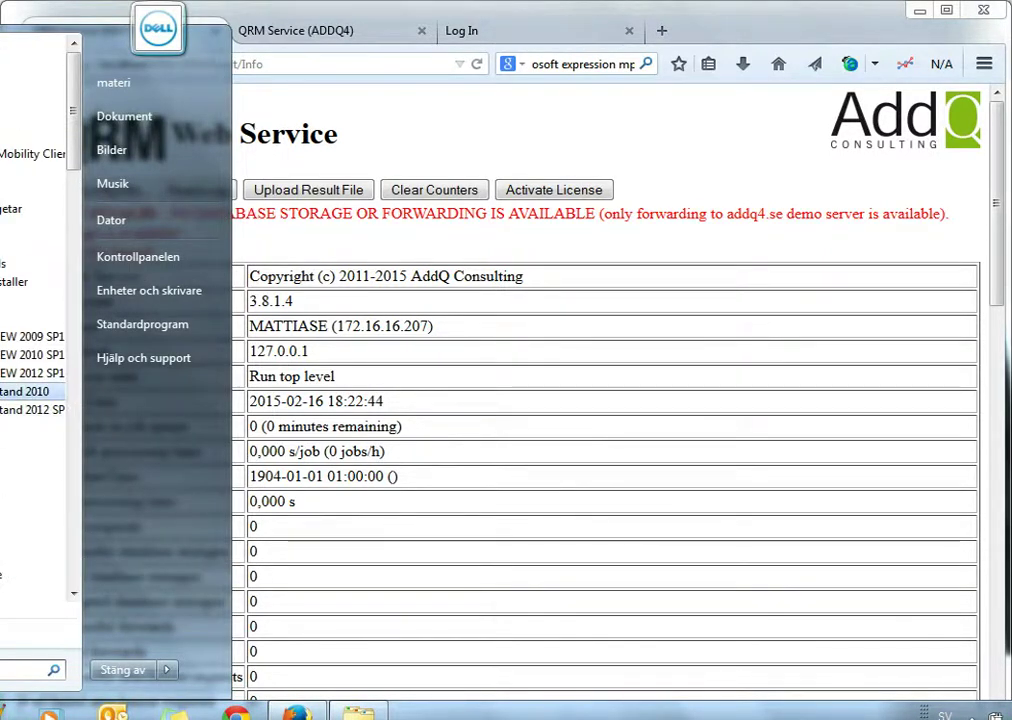
{"action": "left_click", "coordinate": [20, 410]}
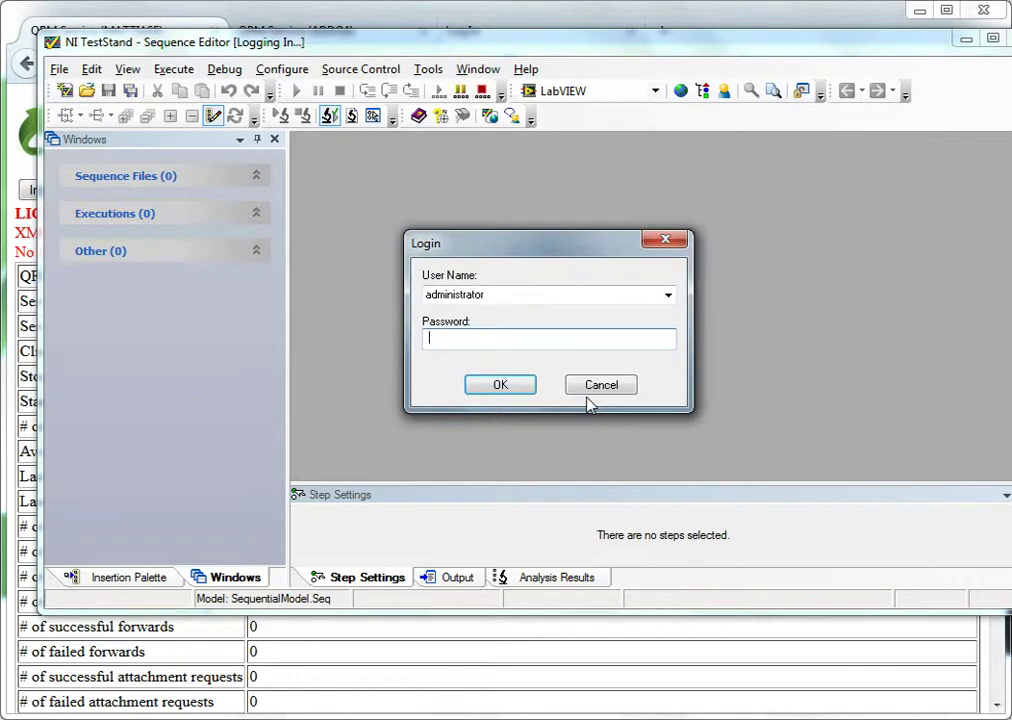
{"action": "left_click", "coordinate": [513, 386]}
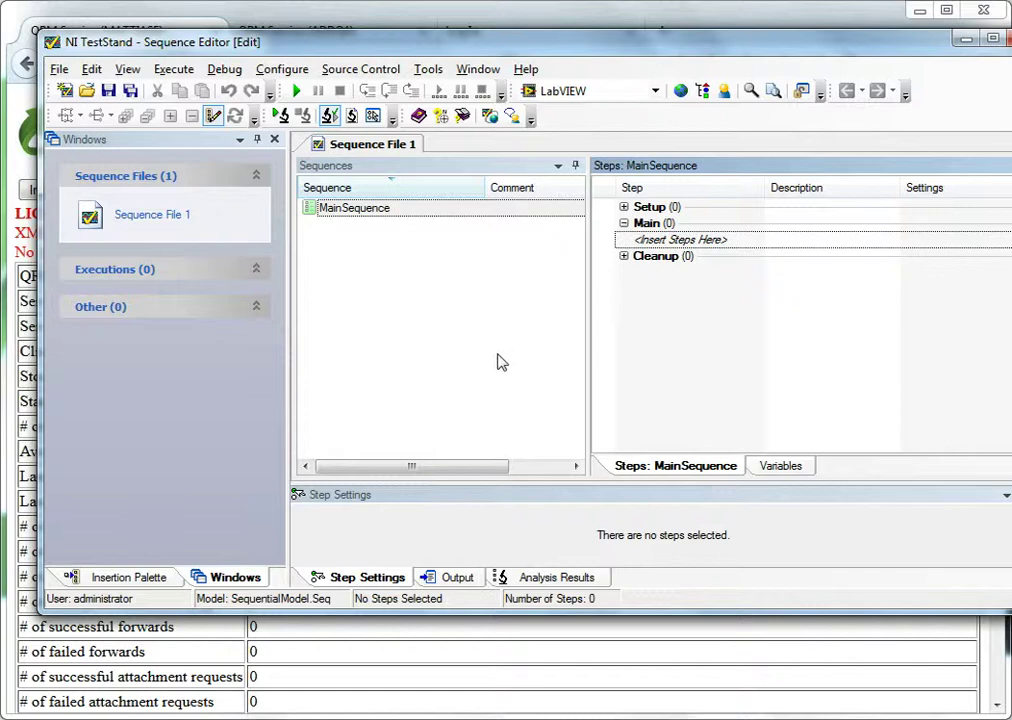
Open the options of the AddQ_QRMResultProcessor output in the Result Processing configuration
{"action": "left_click", "coordinate": [284, 70]}
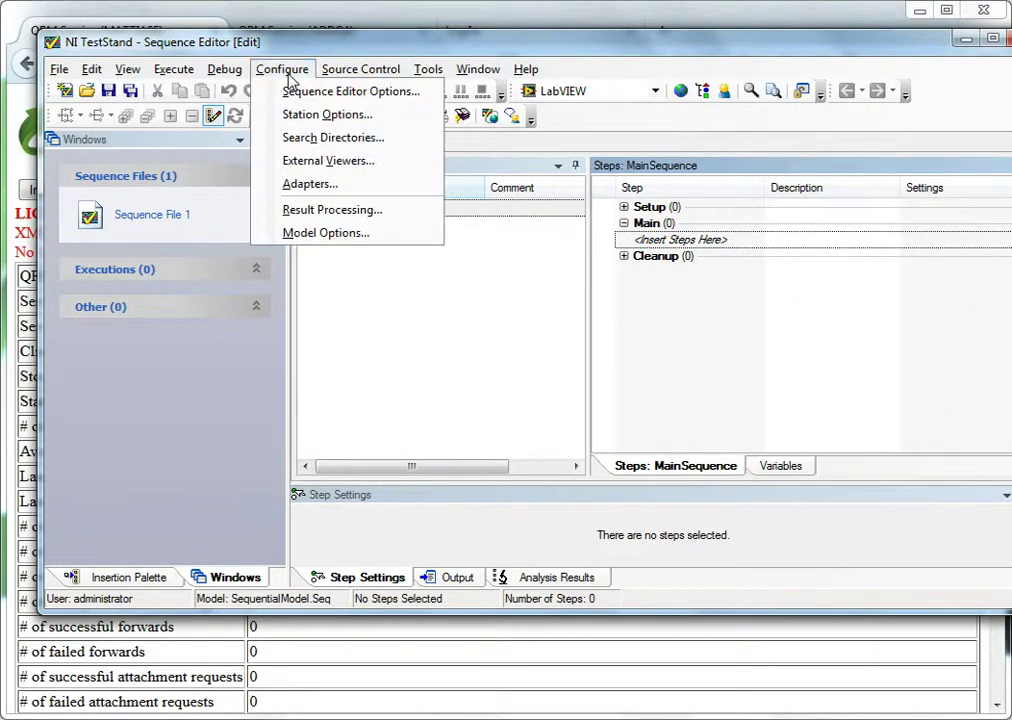
{"action": "left_click", "coordinate": [322, 210]}
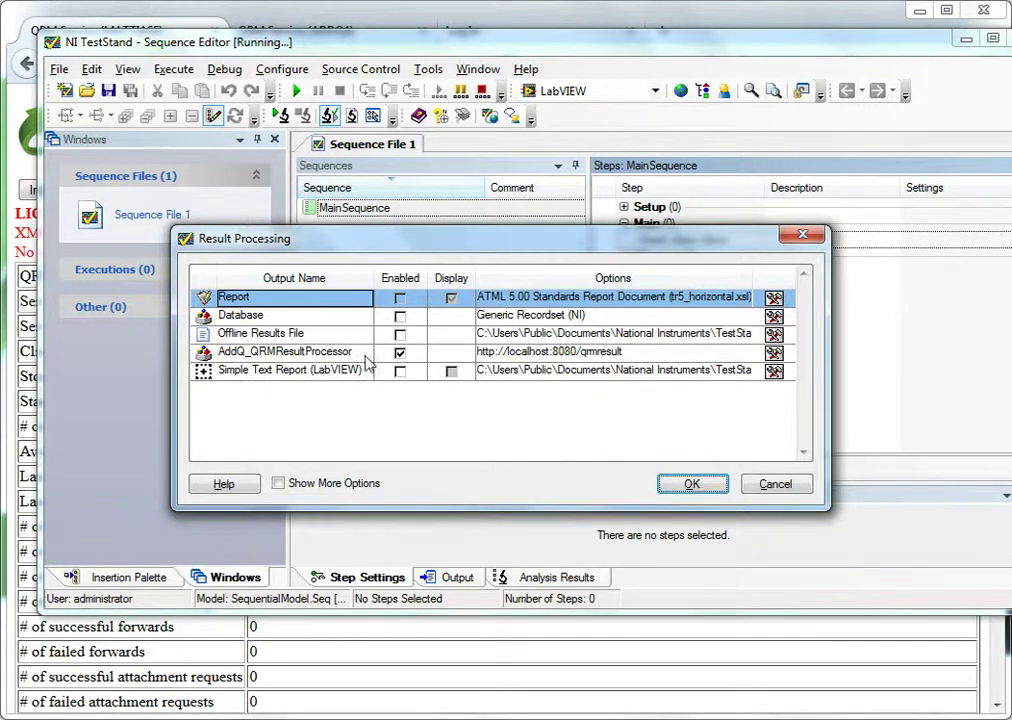
{"action": "left_click", "coordinate": [773, 353]}
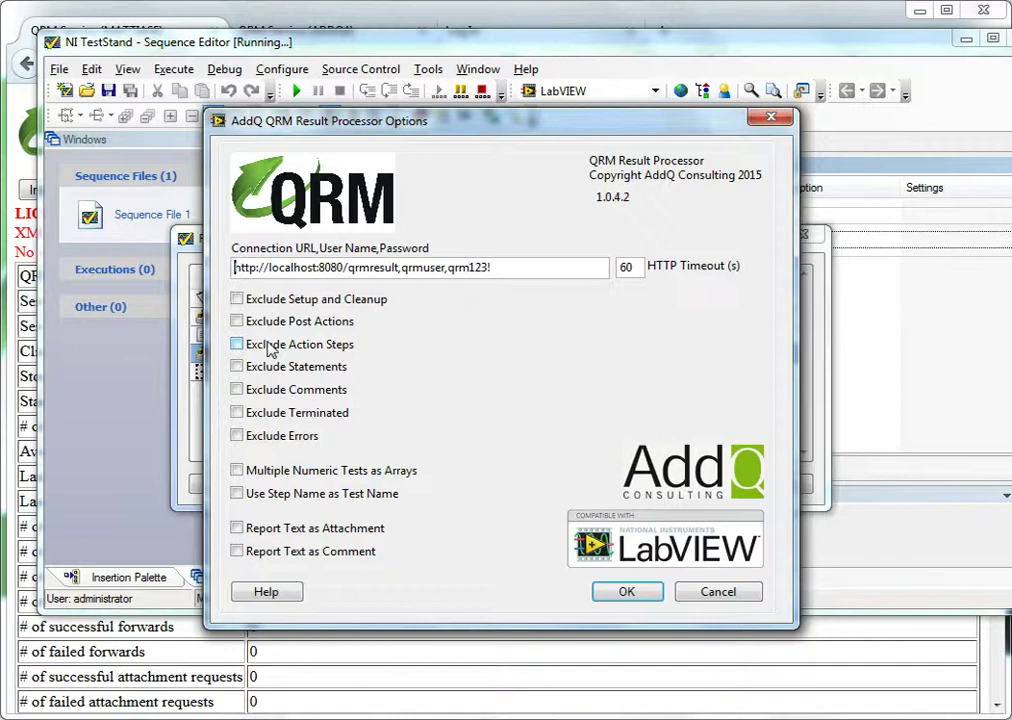
View the QRM Result Processor help document, close it, and accept the processor options and Result Processing settings
{"action": "left_click", "coordinate": [268, 593]}
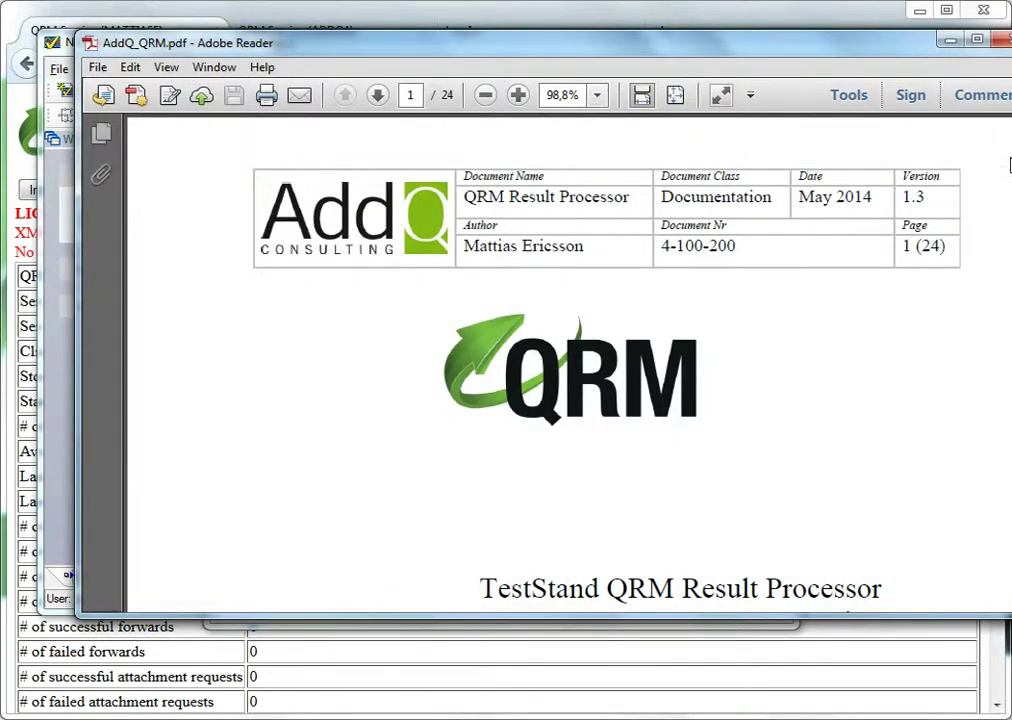
{"action": "mouse_move", "coordinate": [1011, 142]}
{"action": "left_mouse_down"}
{"action": "mouse_move", "coordinate": [1011, 567]}
{"action": "mouse_move", "coordinate": [1011, 130]}
{"action": "left_mouse_up"}
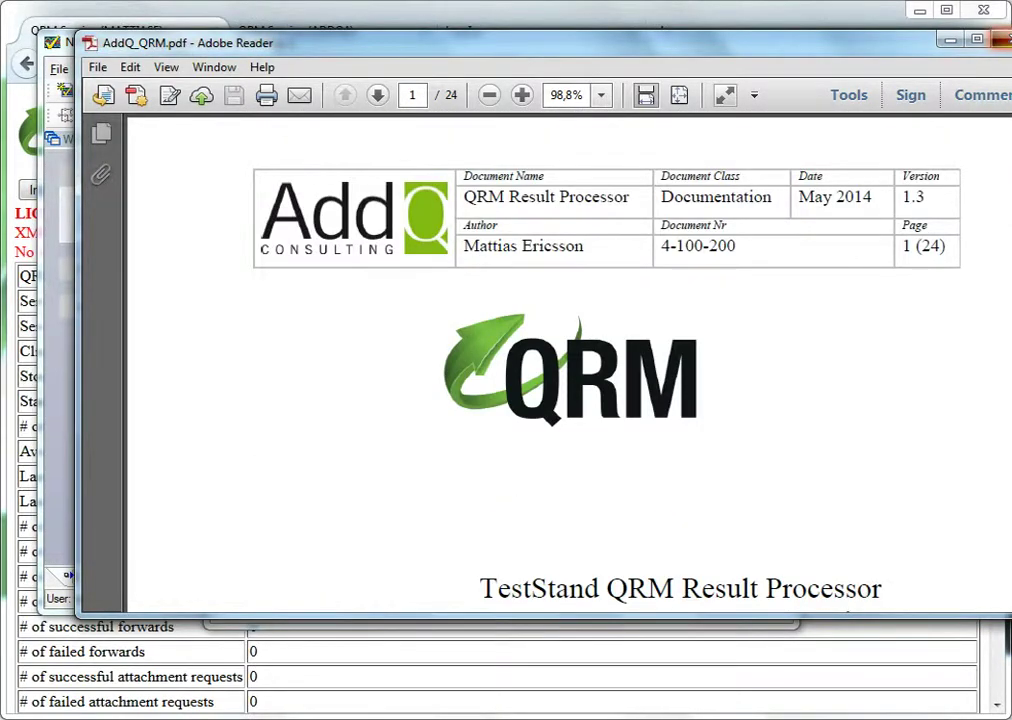
{"action": "left_click", "coordinate": [1007, 40]}
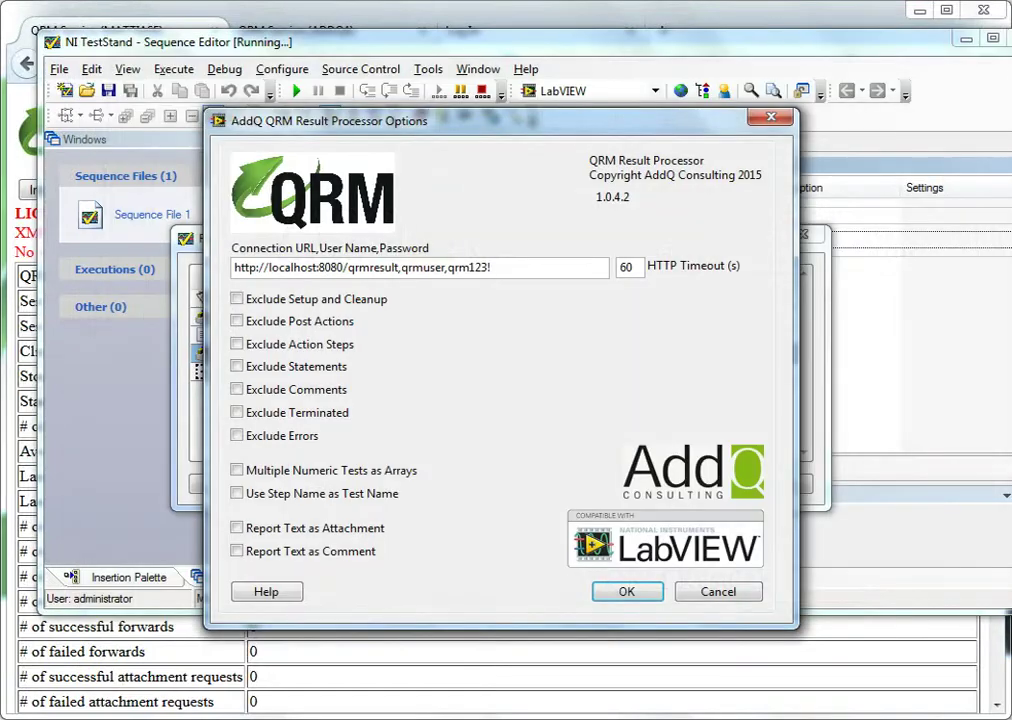
{"action": "left_click", "coordinate": [647, 598]}
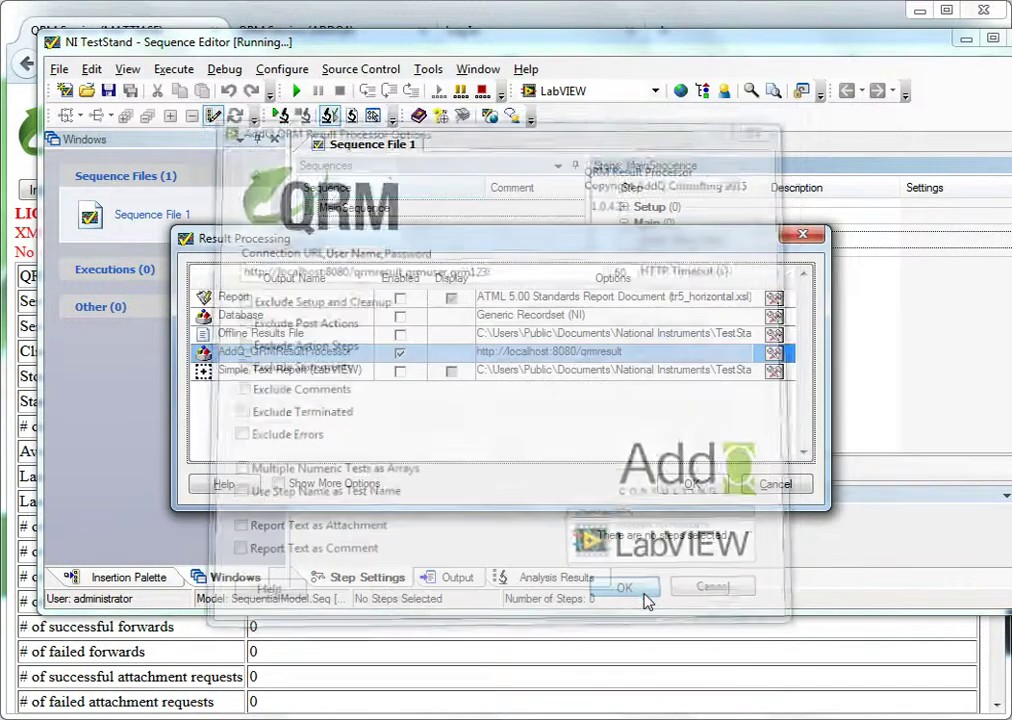
{"action": "left_click", "coordinate": [712, 484]}
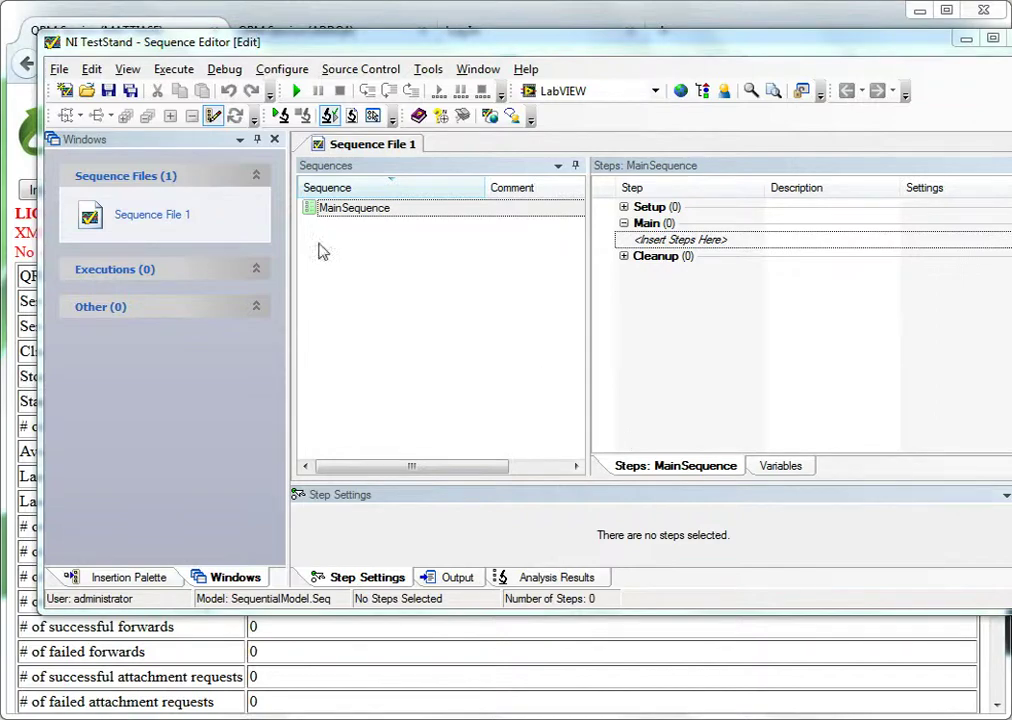
Open Computer Motherboard Test Sequence.seq from the Examples\Demo\LabVIEW\Computer Motherboard Test folder and dismiss the About This Example message
{"action": "left_click", "coordinate": [86, 89]}
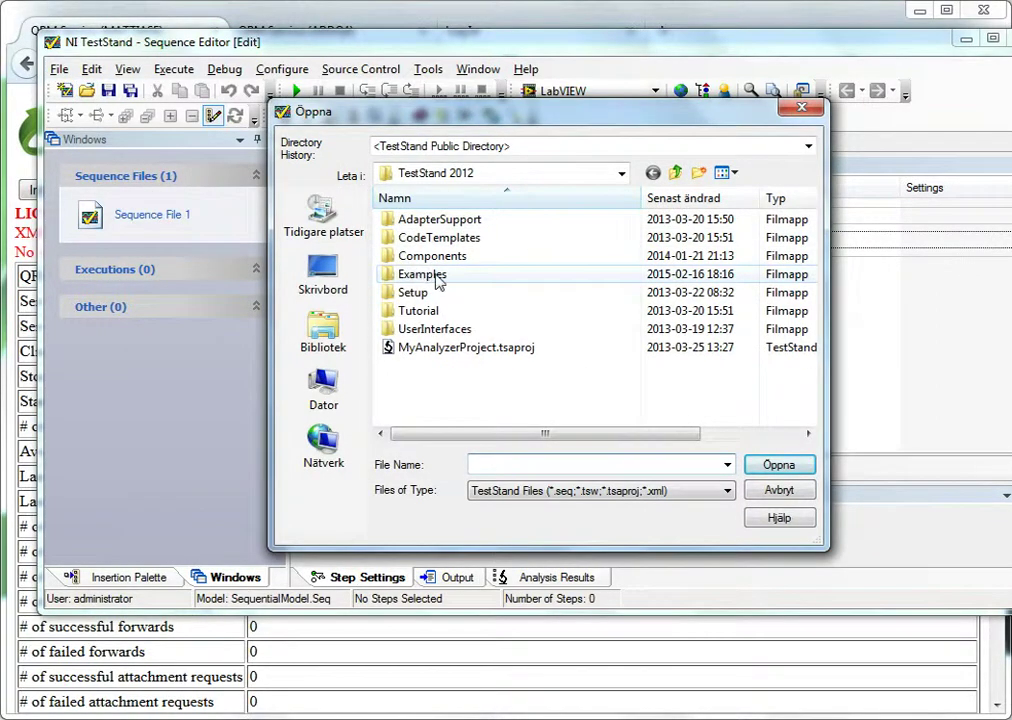
{"action": "double_click", "coordinate": [420, 275]}
{"action": "scroll", "coordinate": [435, 368], "scroll_direction": "down", "scroll_amount": 2}
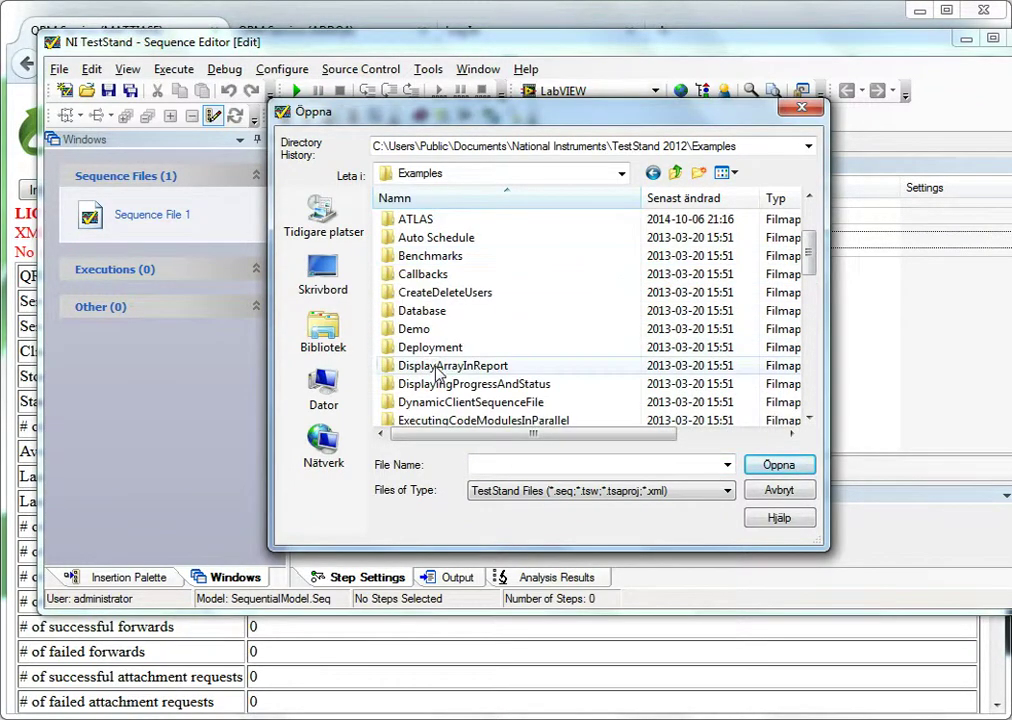
{"action": "double_click", "coordinate": [414, 330]}
{"action": "double_click", "coordinate": [425, 276]}
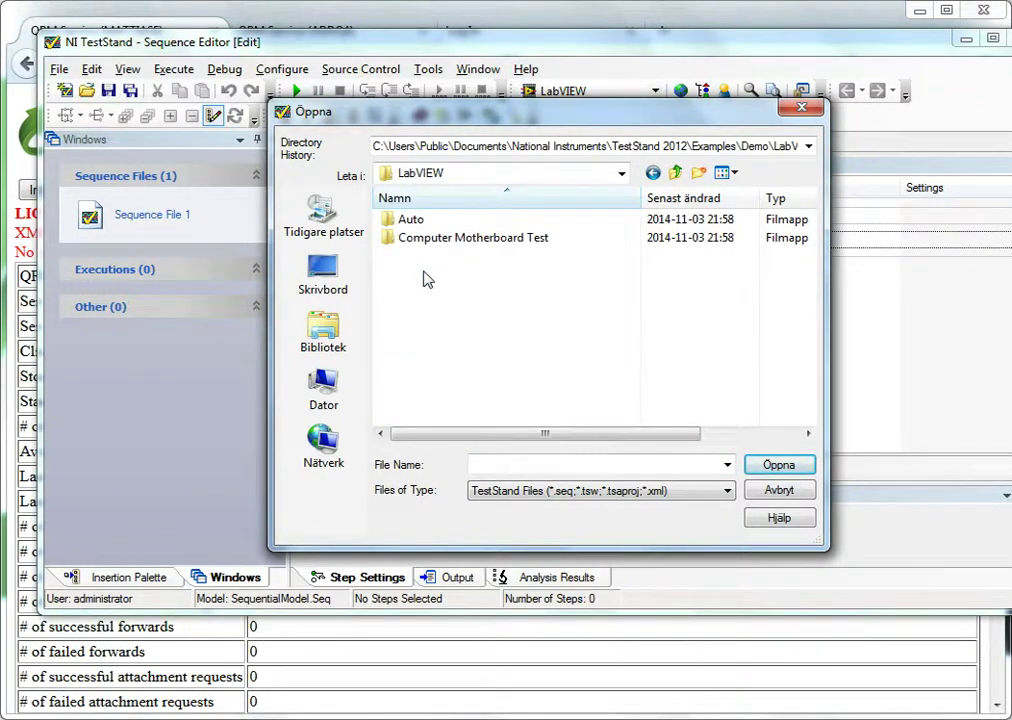
{"action": "double_click", "coordinate": [425, 240]}
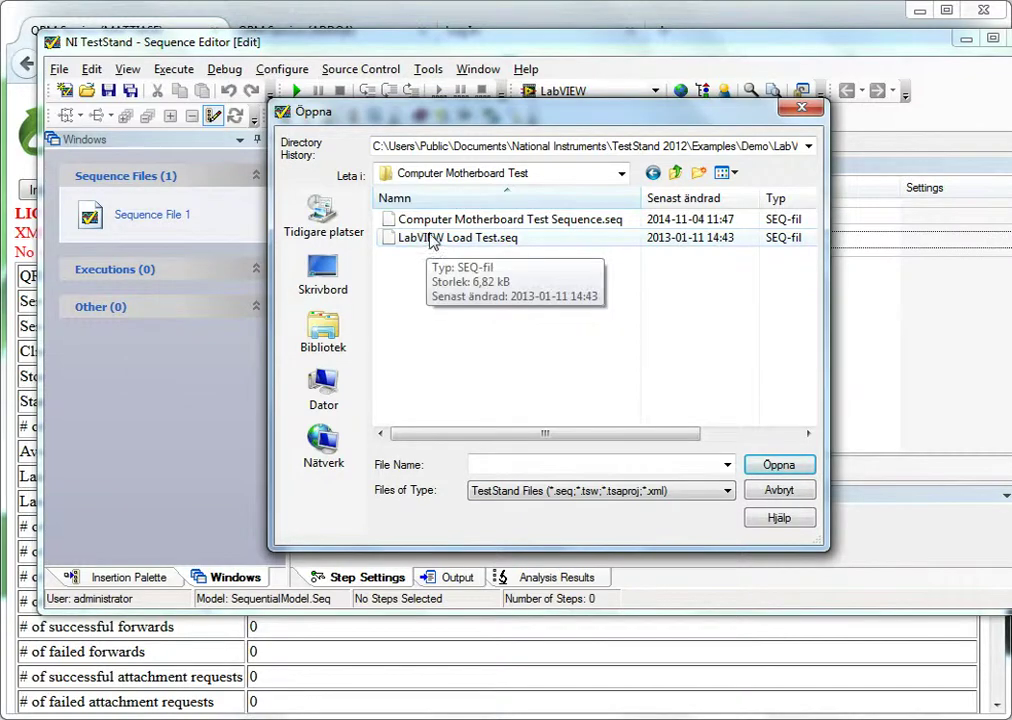
{"action": "double_click", "coordinate": [430, 221]}
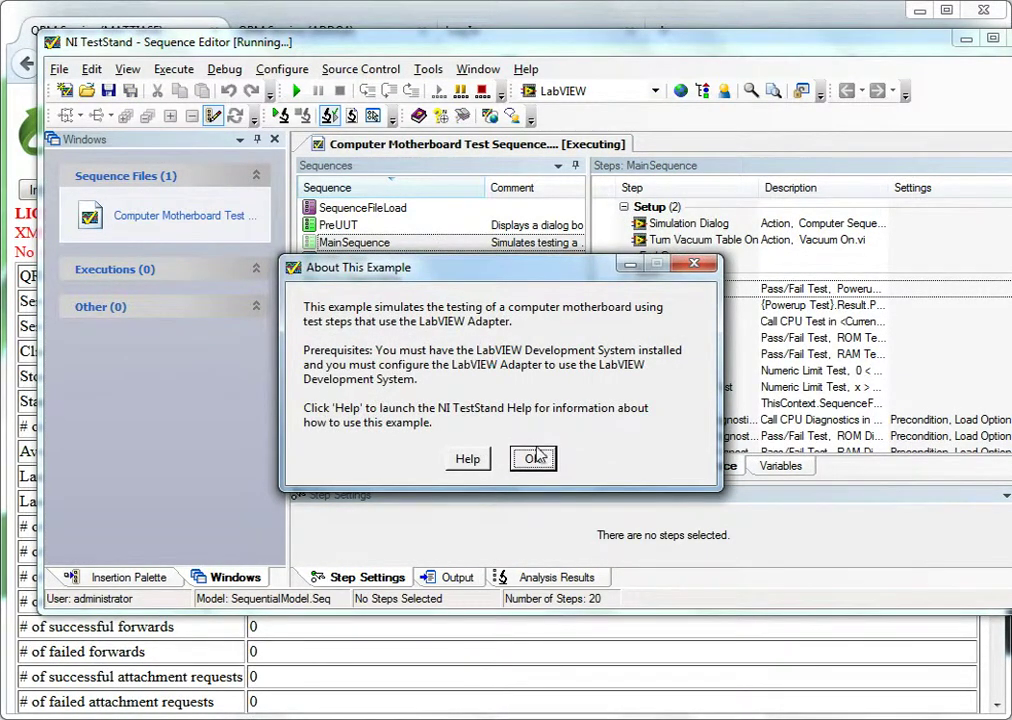
{"action": "left_click", "coordinate": [533, 460]}
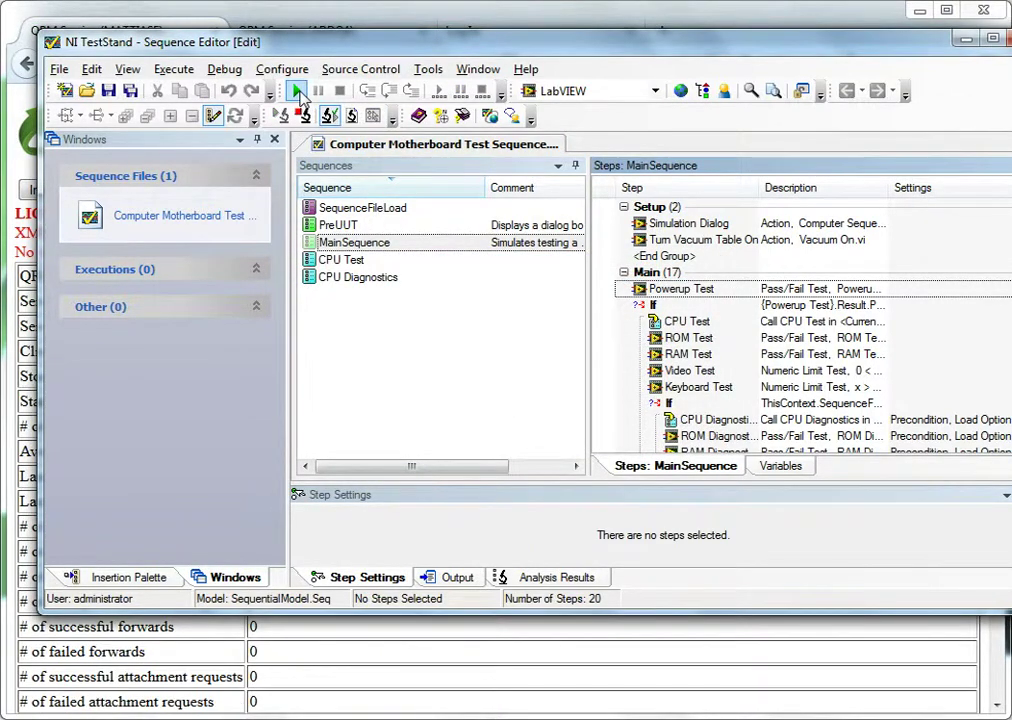
Start the Test UUTs execution and test UUT serial number 1 with no simulated failures, accepting its result
{"action": "left_click", "coordinate": [300, 93]}
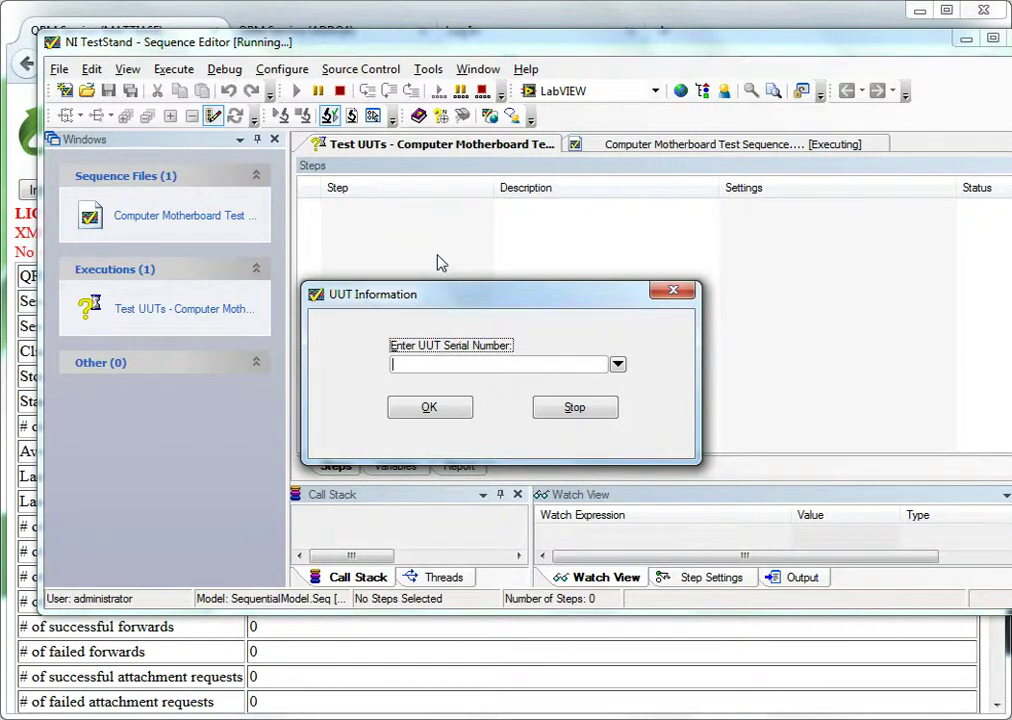
{"action": "type", "text": "1"}
{"action": "left_click", "coordinate": [440, 408]}
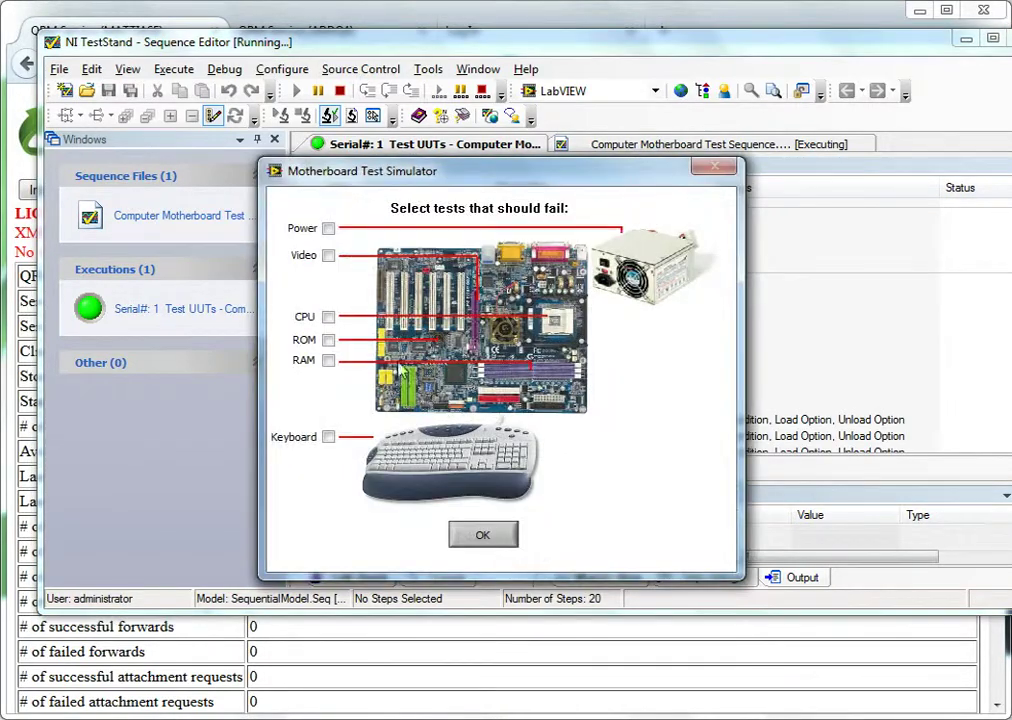
{"action": "left_click", "coordinate": [482, 535]}
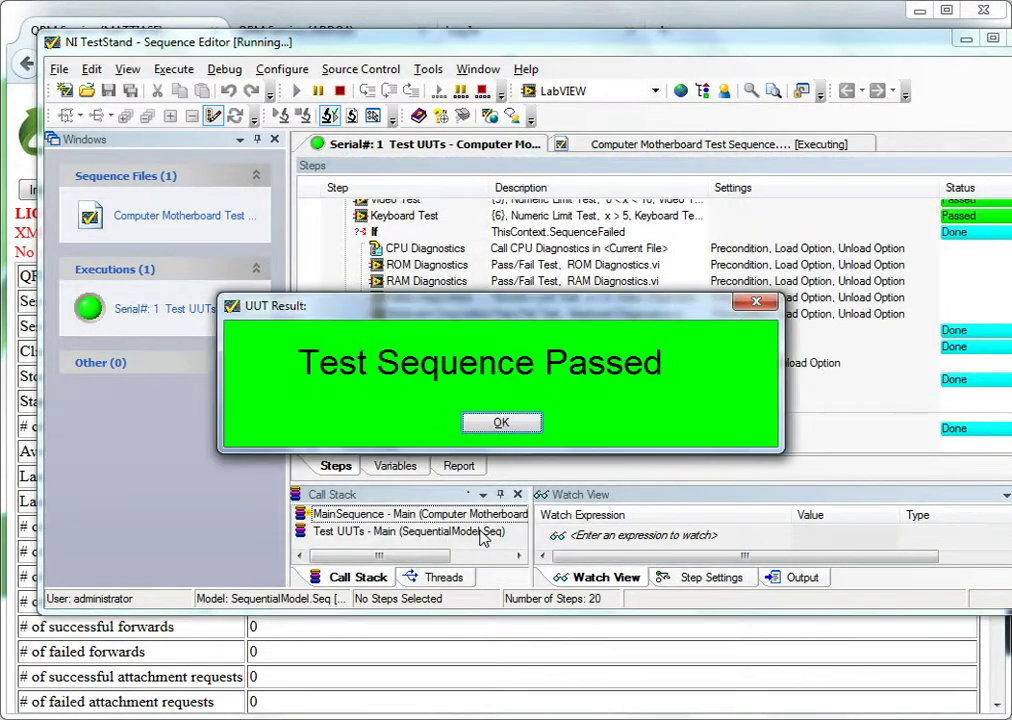
{"action": "left_click", "coordinate": [496, 425]}
Test UUT serial number 2 with the CPU test set to fail and accept its result
{"action": "type", "text": "2"}
{"action": "left_click", "coordinate": [458, 414]}
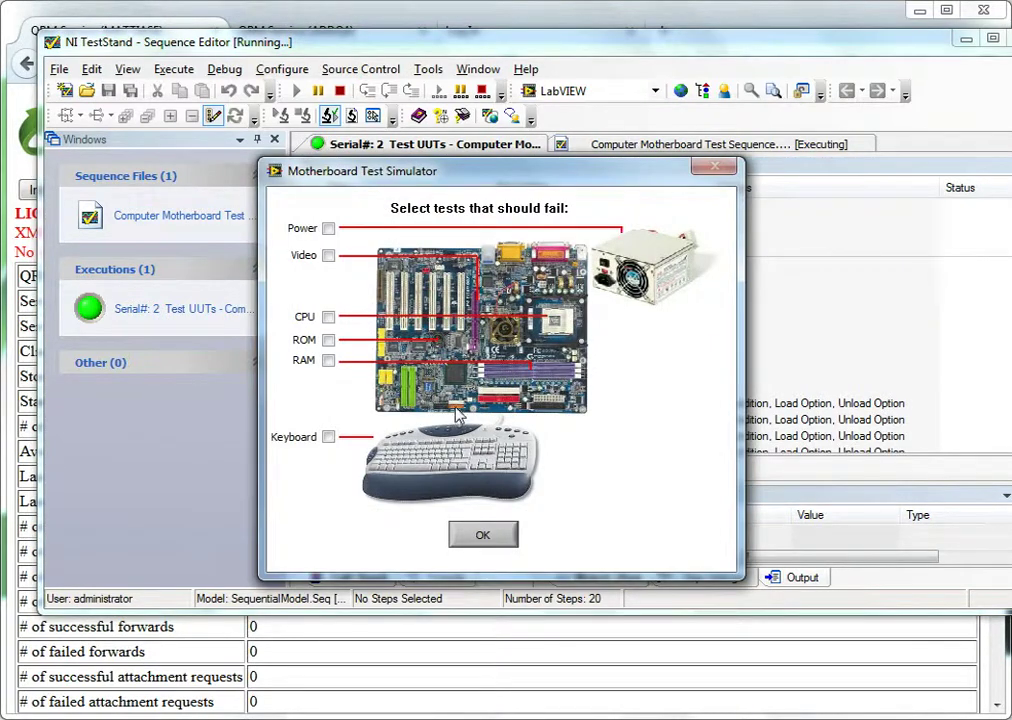
{"action": "left_click", "coordinate": [488, 537]}
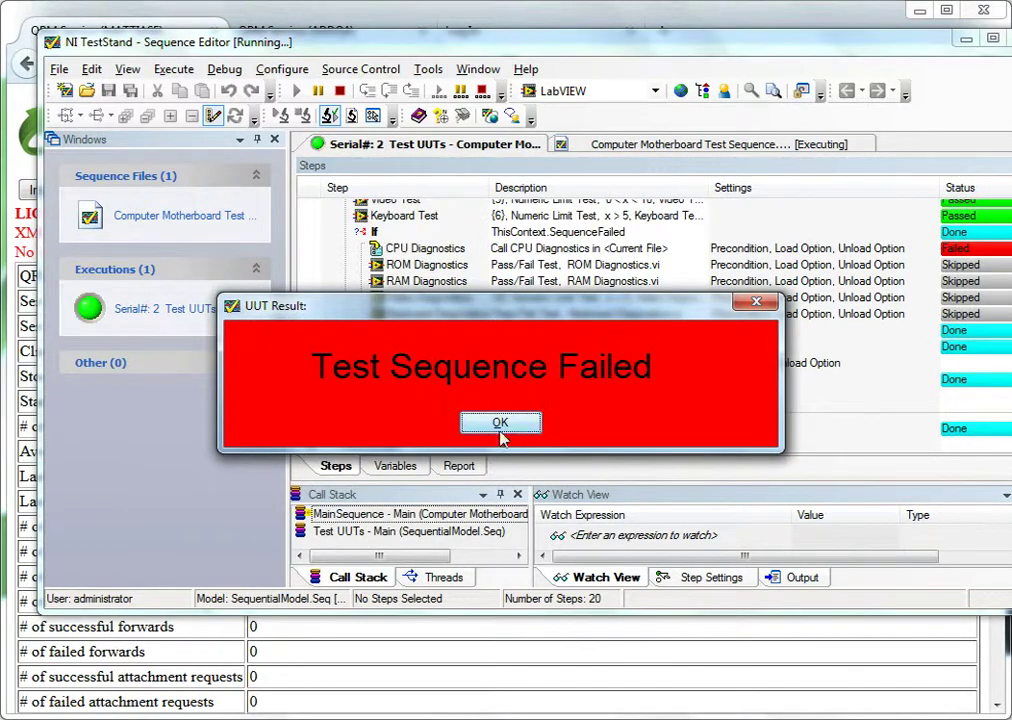
{"action": "left_click", "coordinate": [500, 424]}
Retest UUT serial number 2 with no tests set to fail and accept its result
{"action": "type", "text": "2"}
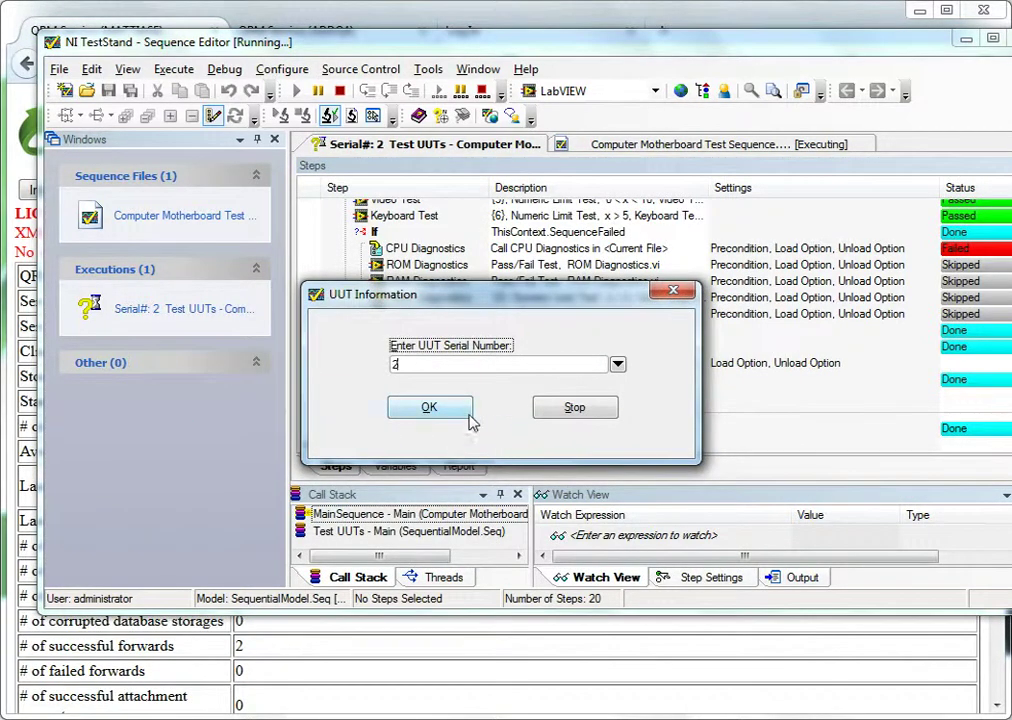
{"action": "left_click", "coordinate": [465, 415]}
{"action": "left_click", "coordinate": [328, 318]}
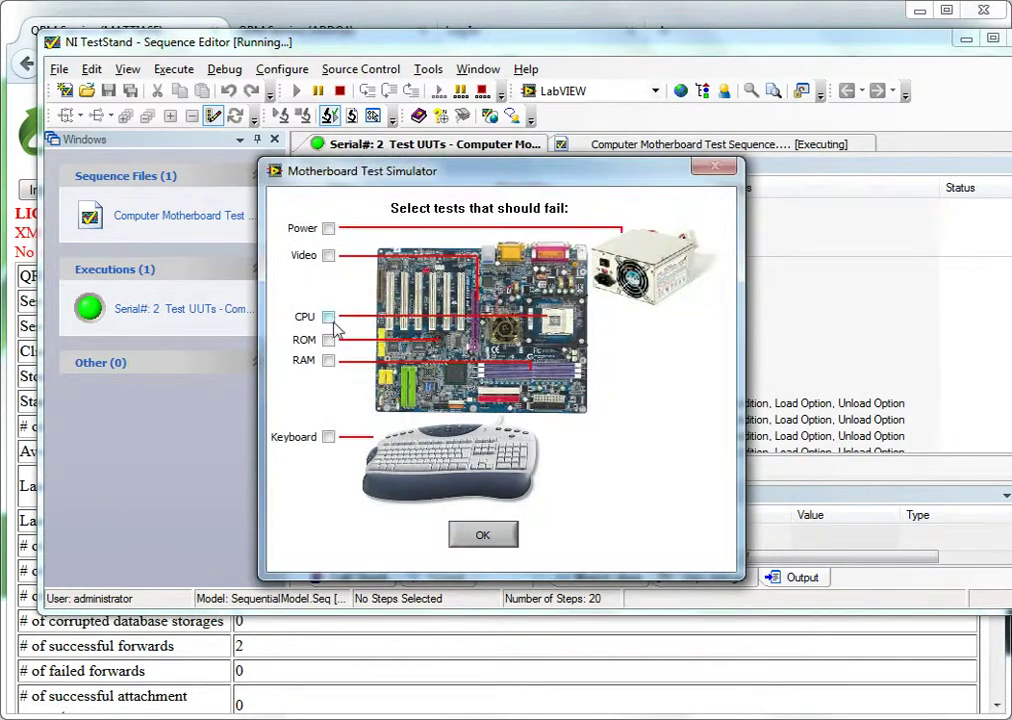
{"action": "left_click", "coordinate": [490, 537]}
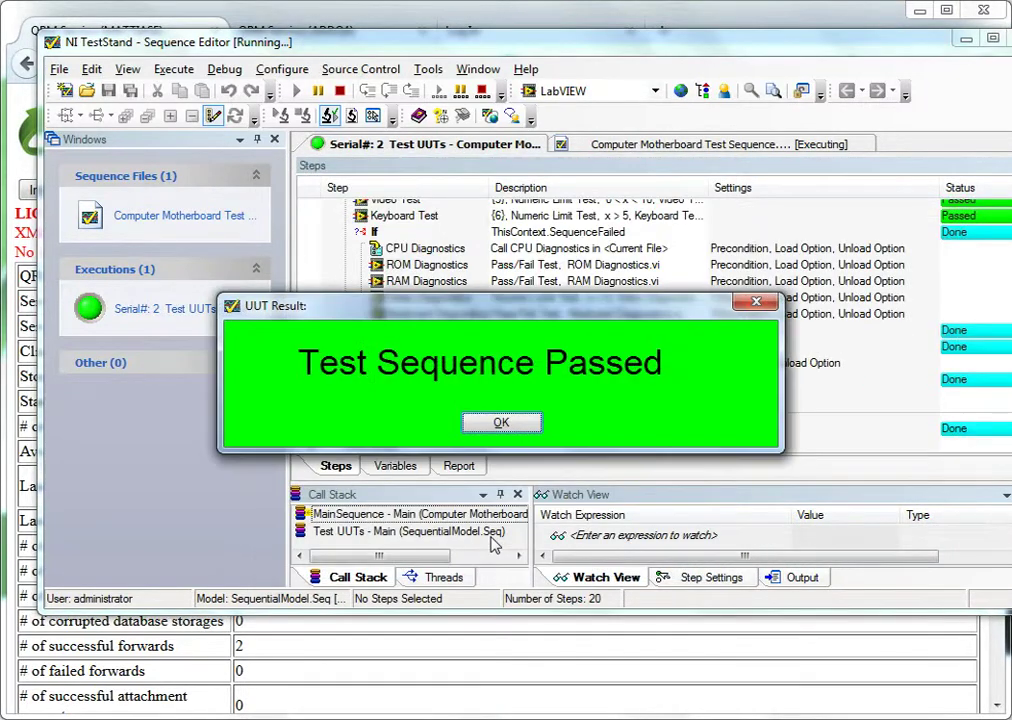
{"action": "left_click", "coordinate": [472, 424]}
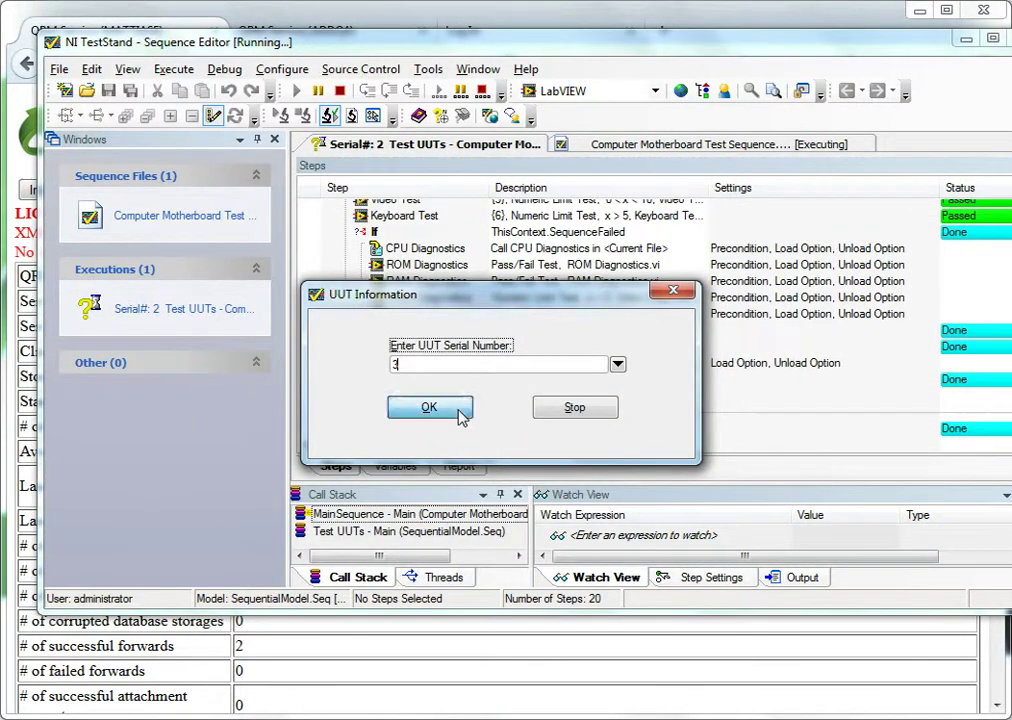
Test UUT serial number 3 with no simulated failures and accept its result
{"action": "left_click", "coordinate": [456, 411]}
{"action": "left_click", "coordinate": [484, 537]}
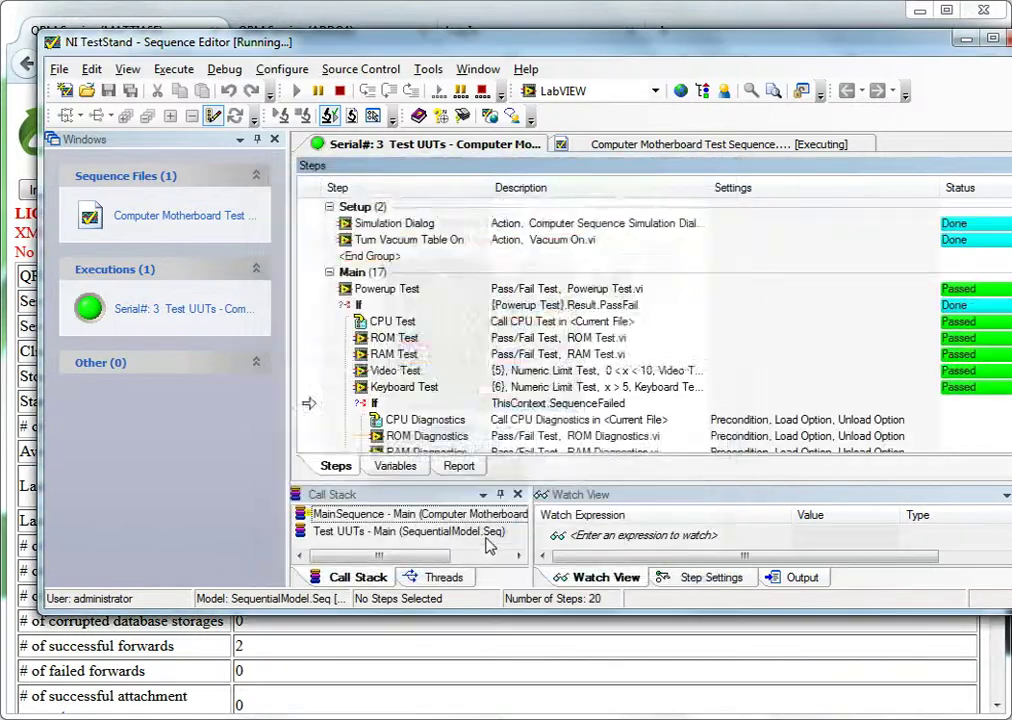
{"action": "left_click", "coordinate": [484, 424]}
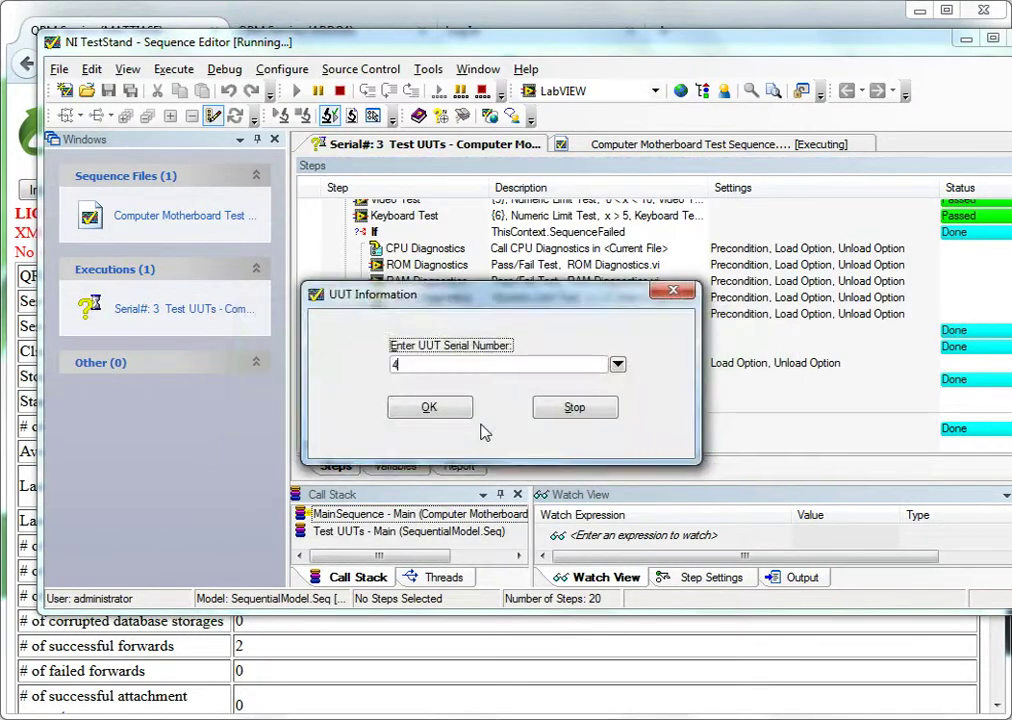
Test UUT serial number 4 with the RAM test set to fail, accept its result, and stop UUT testing
{"action": "left_click", "coordinate": [454, 413]}
{"action": "left_click", "coordinate": [327, 362]}
{"action": "left_click", "coordinate": [478, 535]}
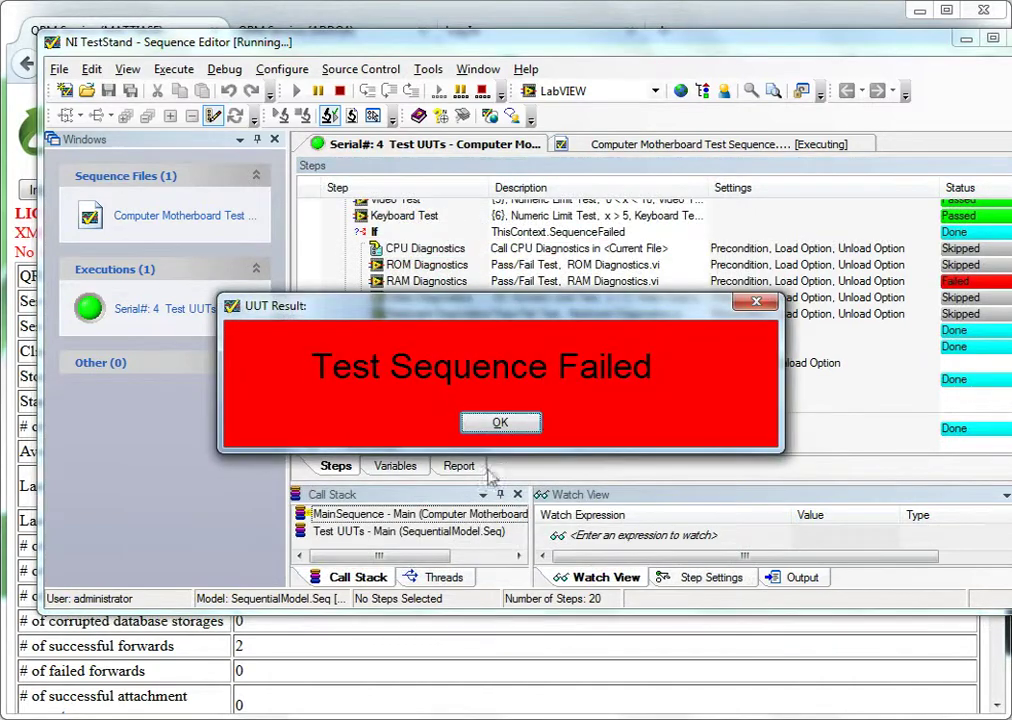
{"action": "left_click", "coordinate": [497, 422]}
{"action": "left_click", "coordinate": [574, 407]}
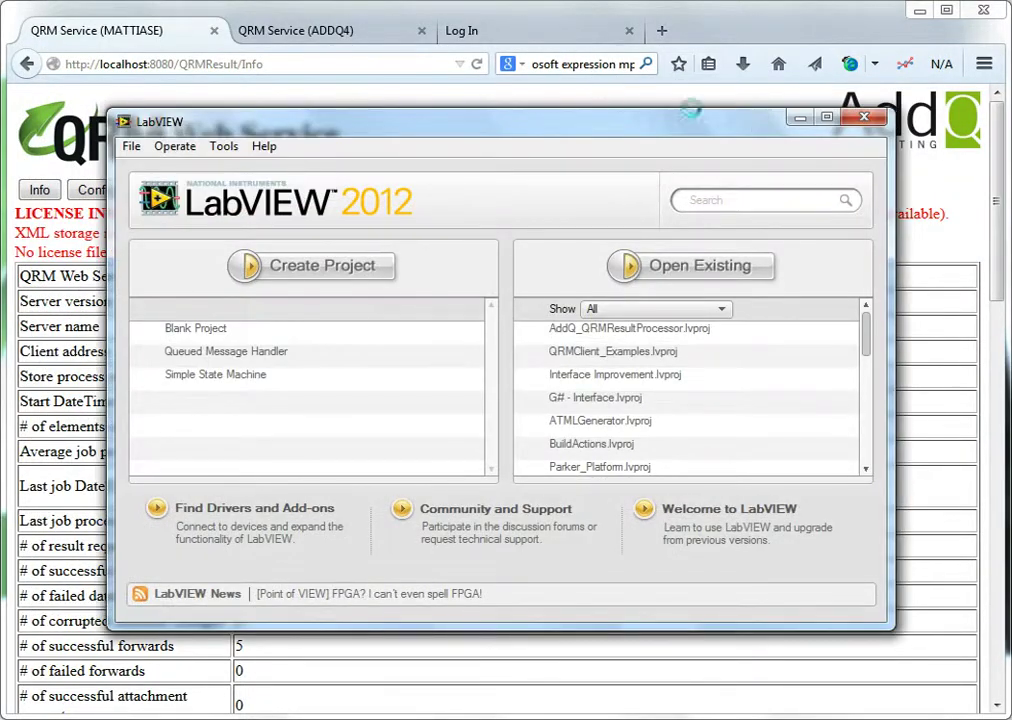
Minimize LabVIEW, reload the local QRM Service info page in the browser, and check the result request and successful forward counters
{"action": "left_click", "coordinate": [800, 118]}
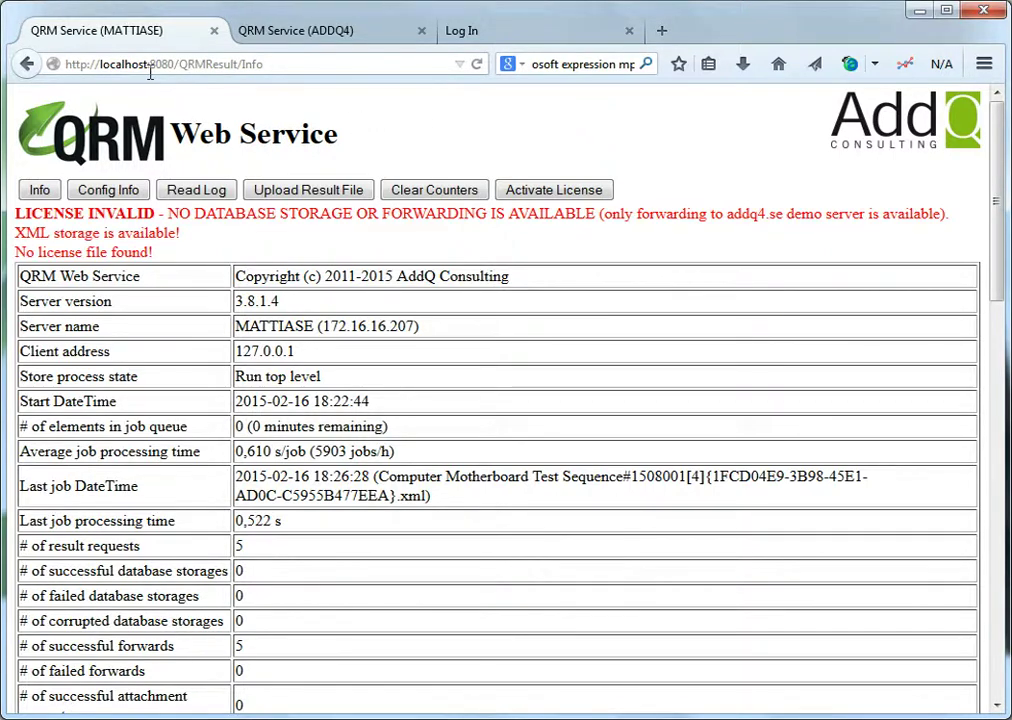
{"action": "scroll", "coordinate": [230, 285], "scroll_direction": "down", "scroll_amount": 2}
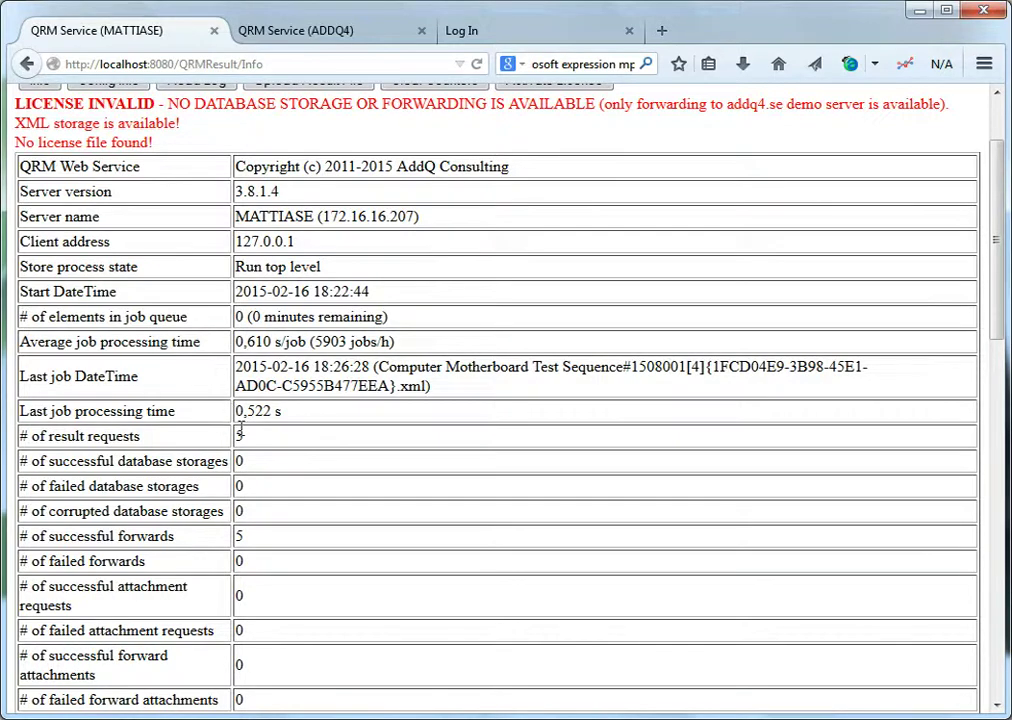
{"action": "key", "text": "F5"}
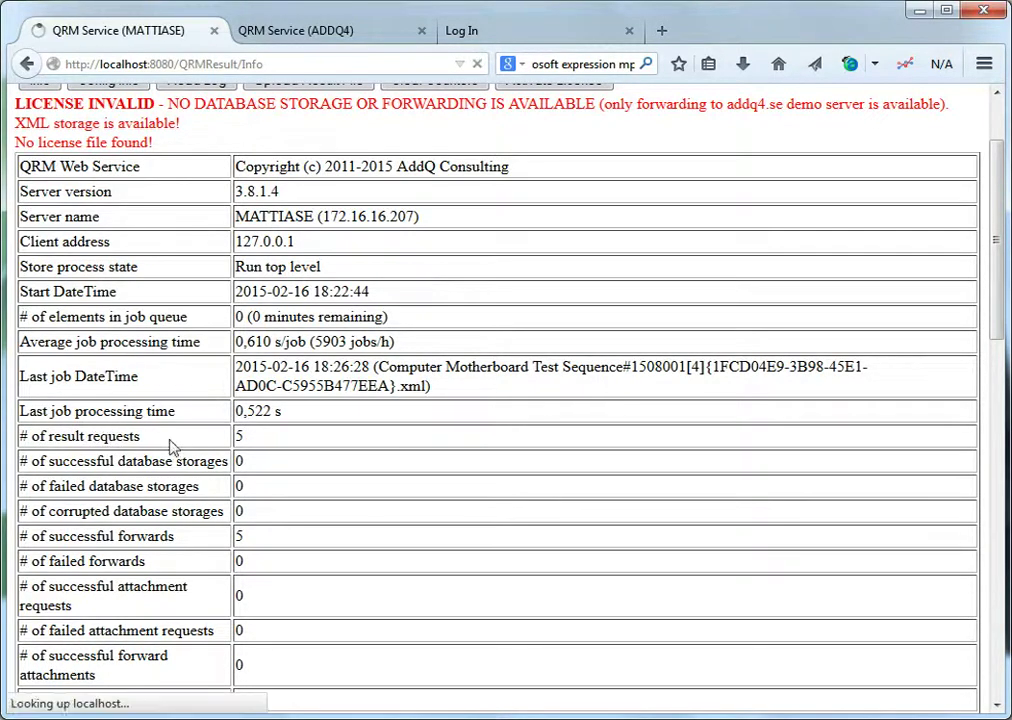
{"action": "scroll", "coordinate": [245, 374], "scroll_direction": "down", "scroll_amount": 3}
{"action": "double_click", "coordinate": [239, 327]}
{"action": "double_click", "coordinate": [241, 429]}
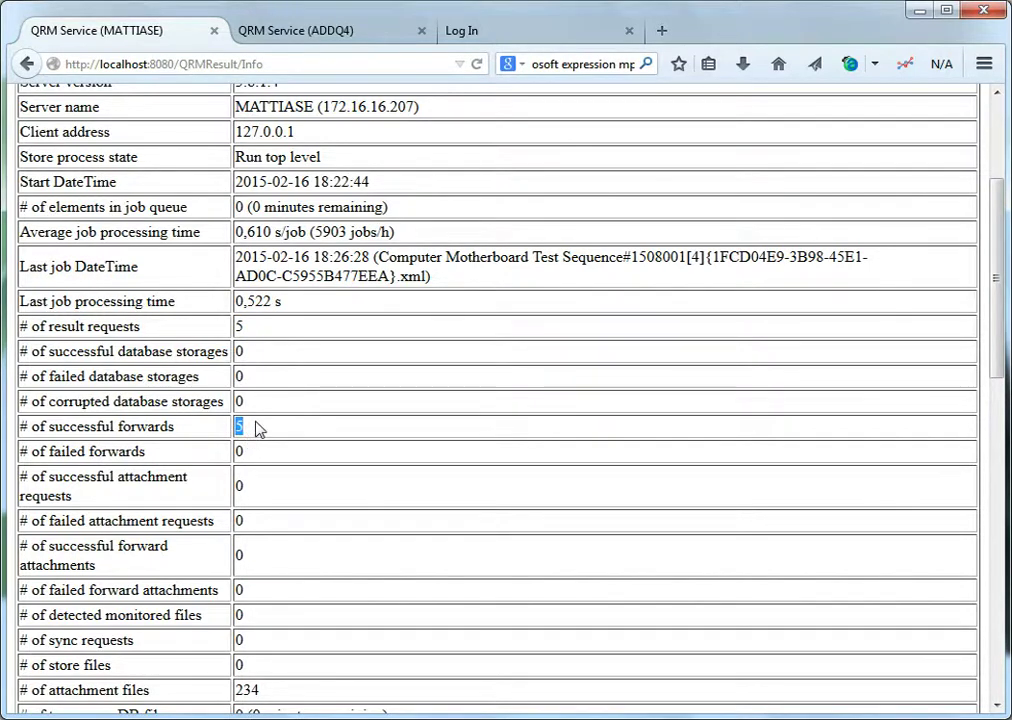
{"action": "scroll", "coordinate": [262, 425], "scroll_direction": "up", "scroll_amount": 2}
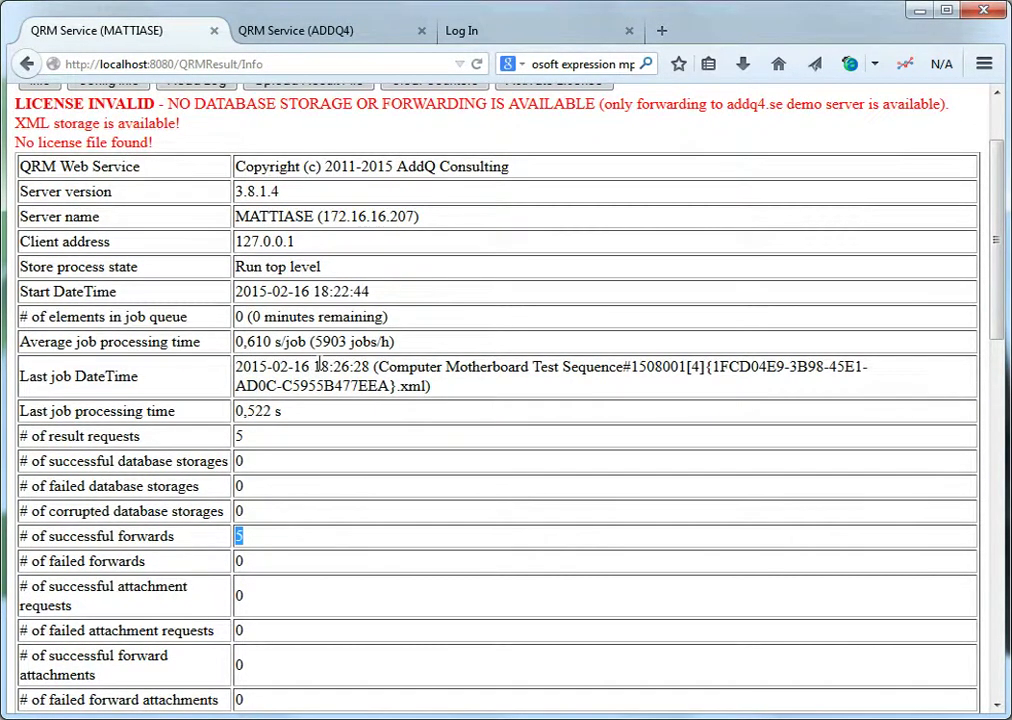
{"action": "scroll", "coordinate": [318, 366], "scroll_direction": "up", "scroll_amount": 2}
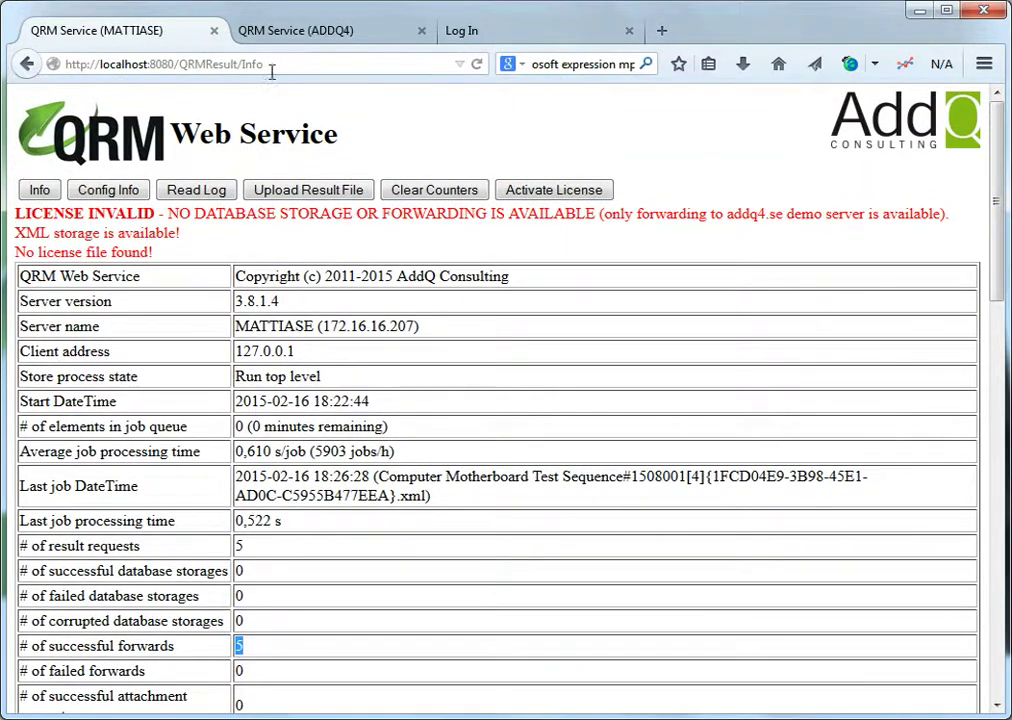
Review the local web service's address and the error counters and Forwarding entry in its status table
{"action": "left_click", "coordinate": [271, 64]}
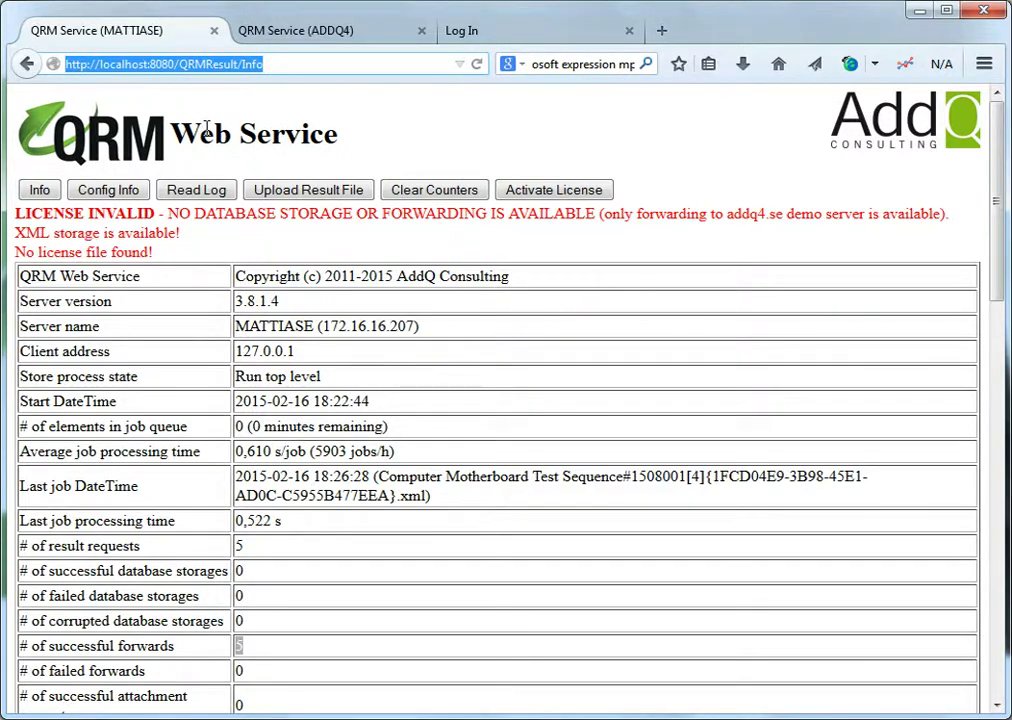
{"action": "scroll", "coordinate": [208, 129], "scroll_direction": "down", "scroll_amount": 10}
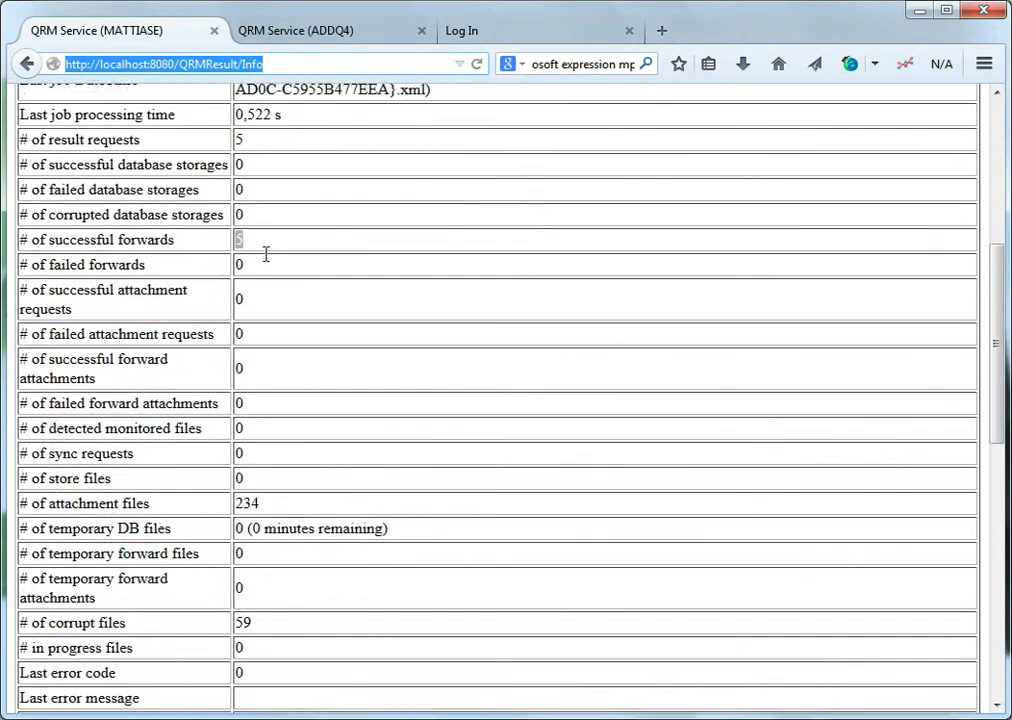
{"action": "scroll", "coordinate": [265, 255], "scroll_direction": "down", "scroll_amount": 8}
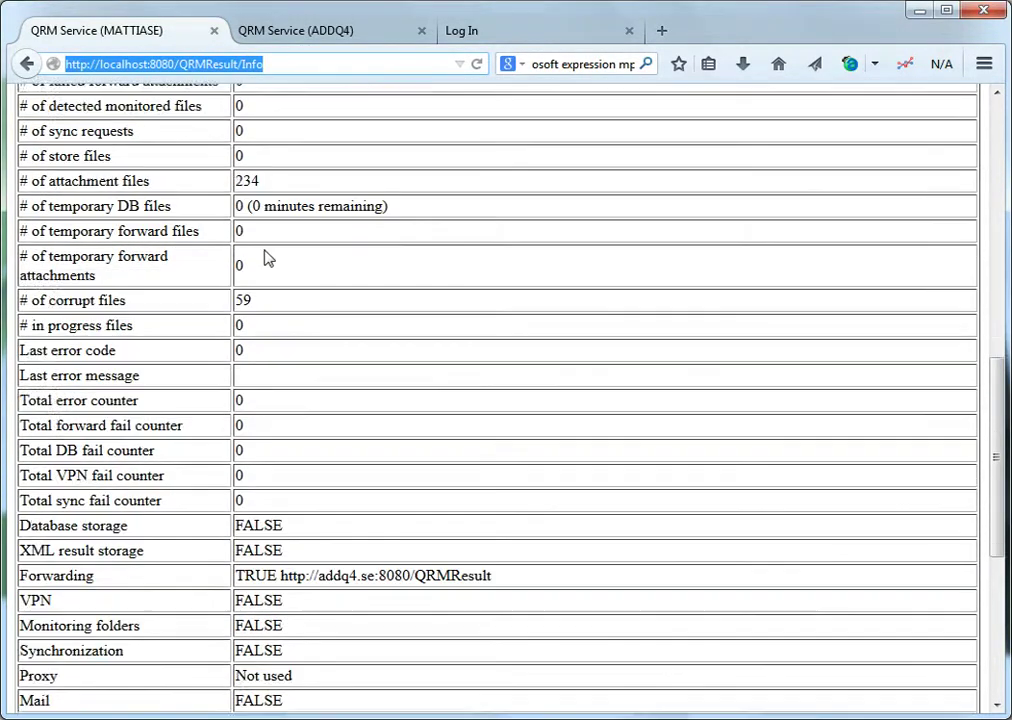
{"action": "scroll", "coordinate": [295, 325], "scroll_direction": "up", "scroll_amount": 18}
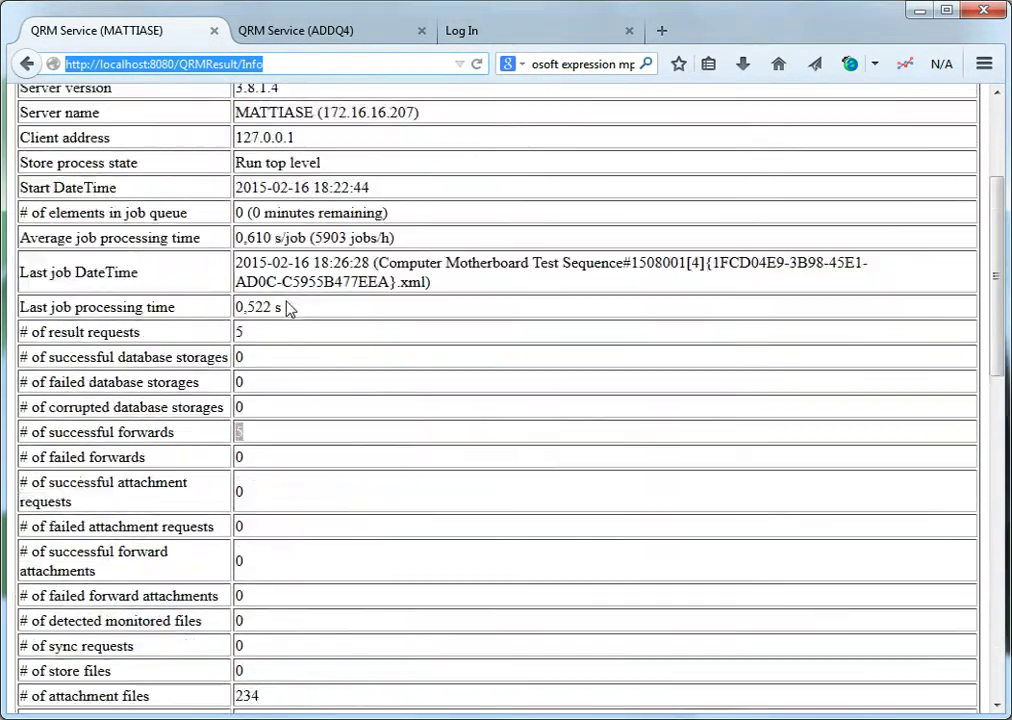
{"action": "left_click", "coordinate": [286, 304]}
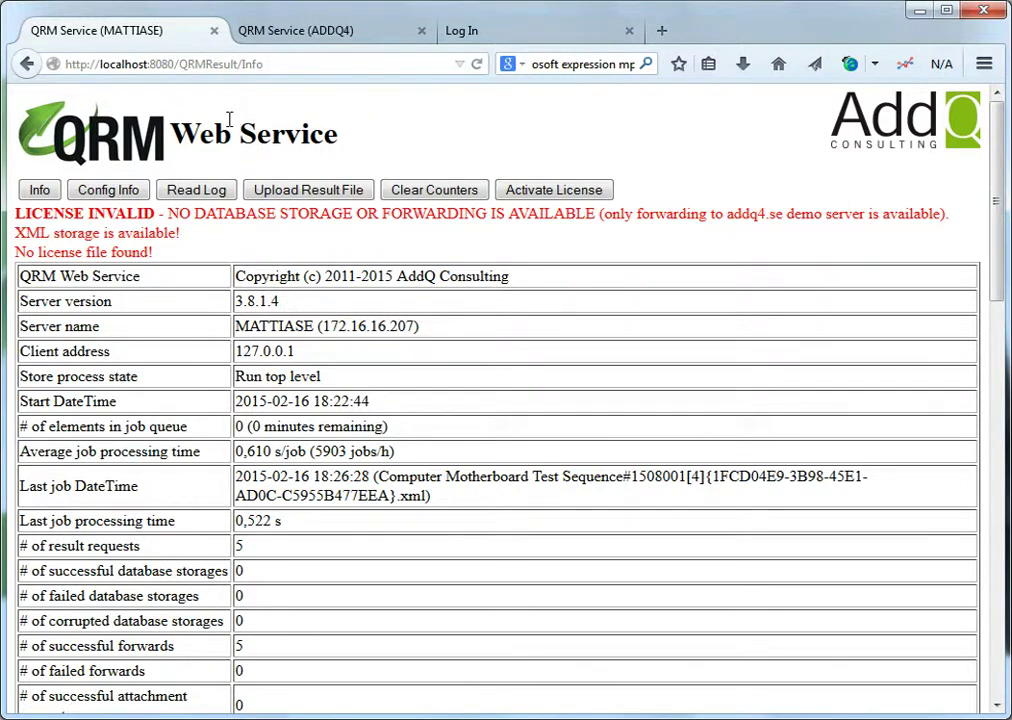
Check the result request and successful database storage counters on the ADDQ4 server's QRM Service page
{"action": "left_click", "coordinate": [286, 33]}
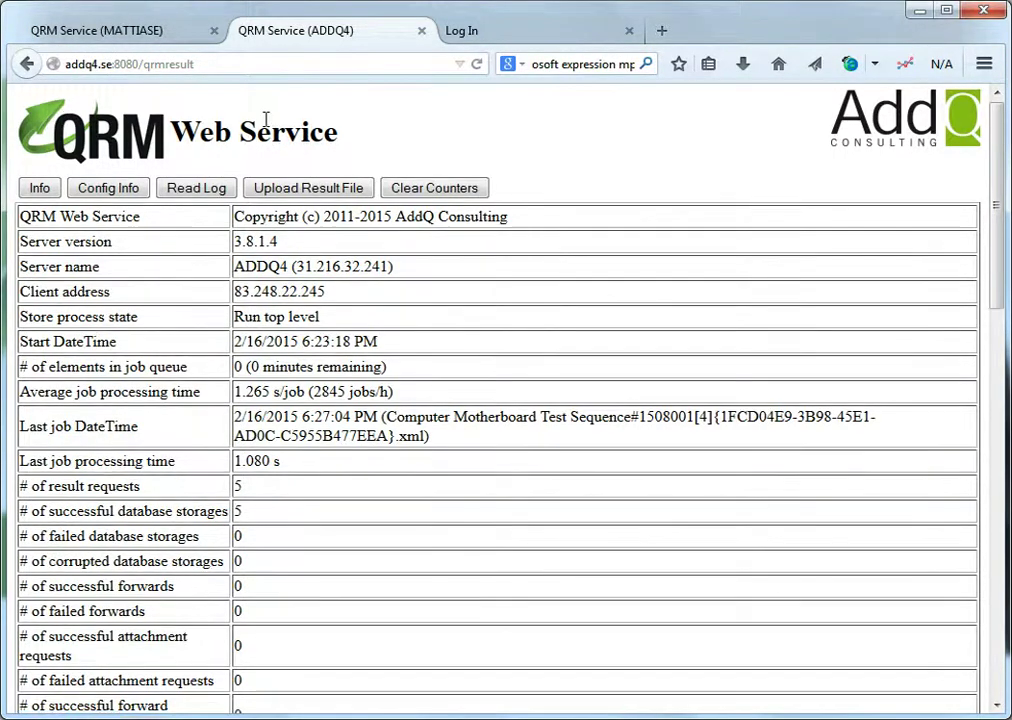
{"action": "scroll", "coordinate": [200, 250], "scroll_direction": "down", "scroll_amount": 2}
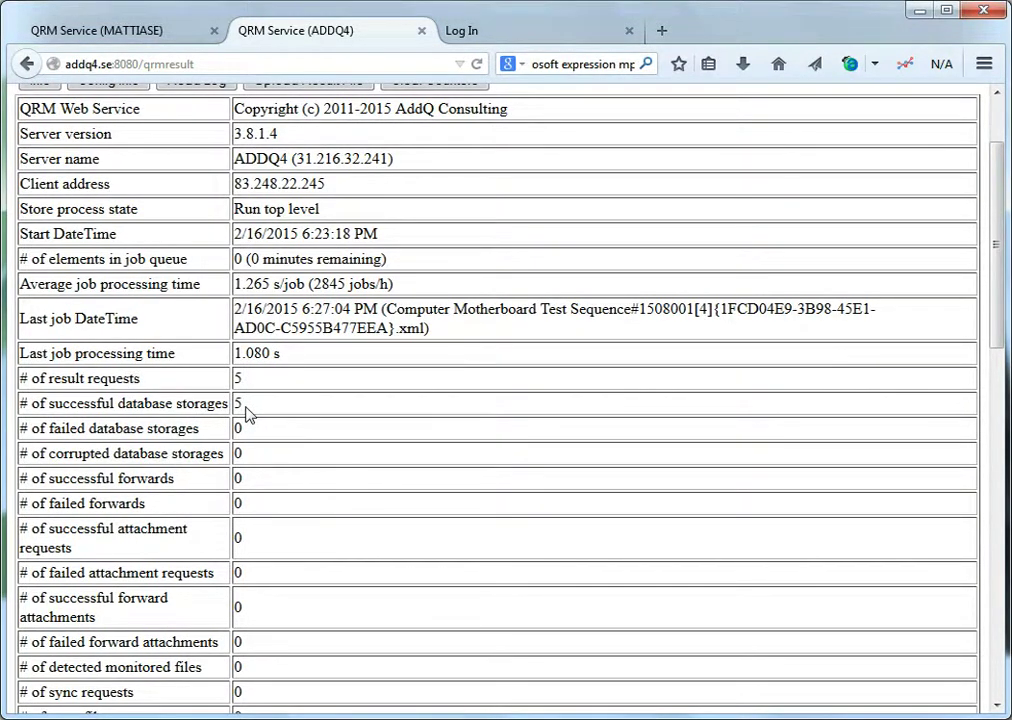
{"action": "scroll", "coordinate": [248, 414], "scroll_direction": "down", "scroll_amount": 10}
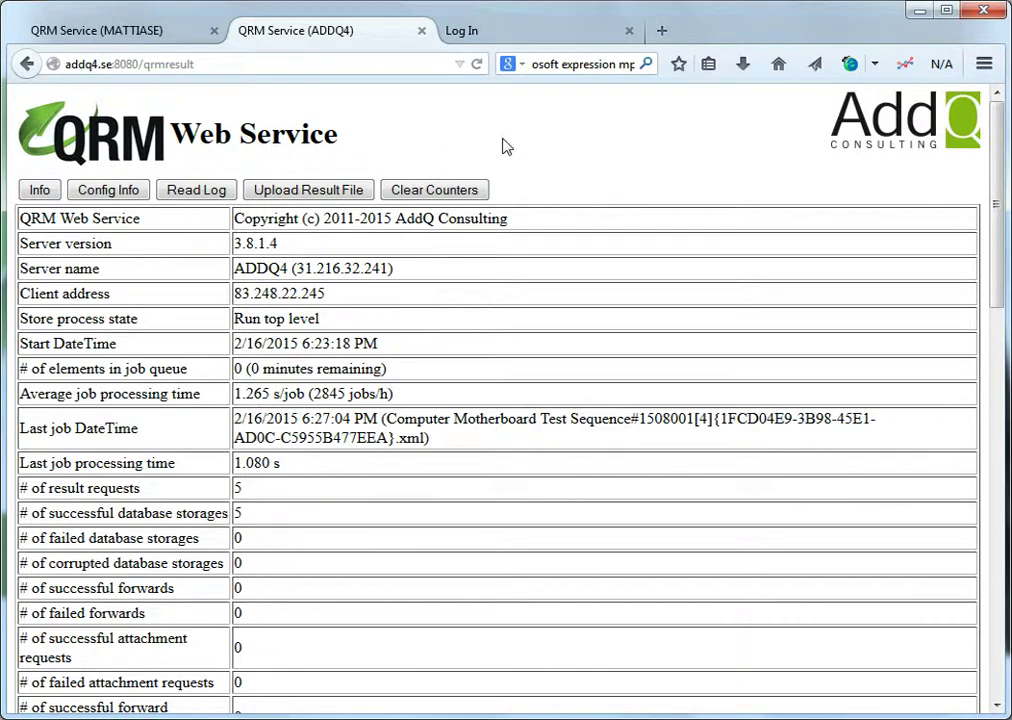
Log in to the QRM web application on the ADDQ4 server as testuser with the saved account password
{"action": "left_click", "coordinate": [534, 38]}
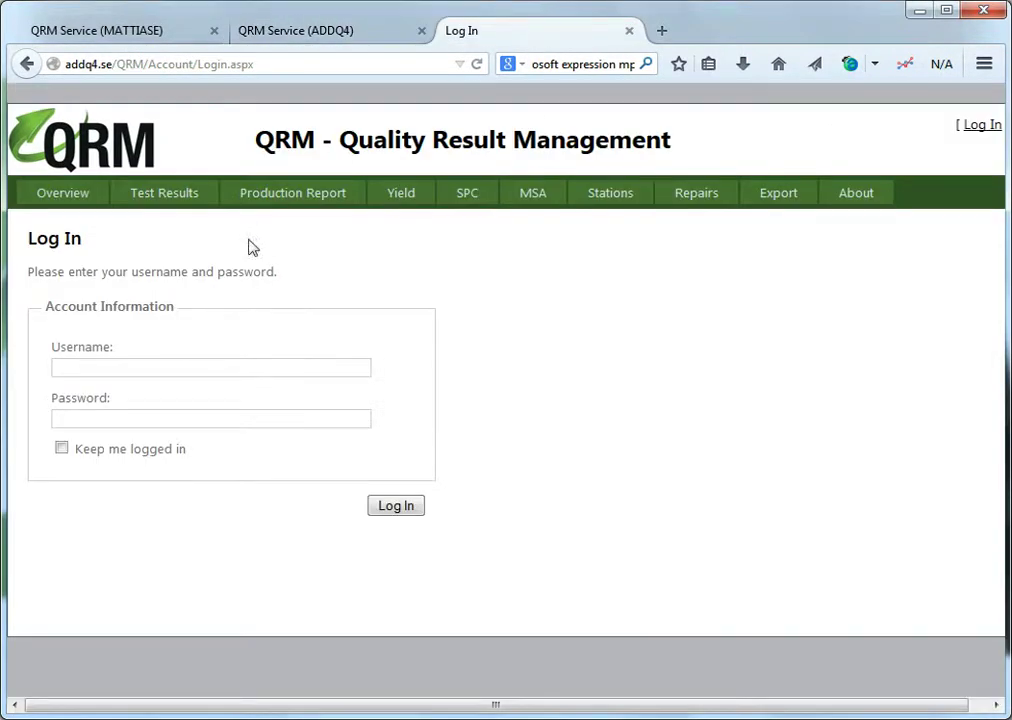
{"action": "left_click", "coordinate": [155, 370]}
{"action": "type", "text": "te"}
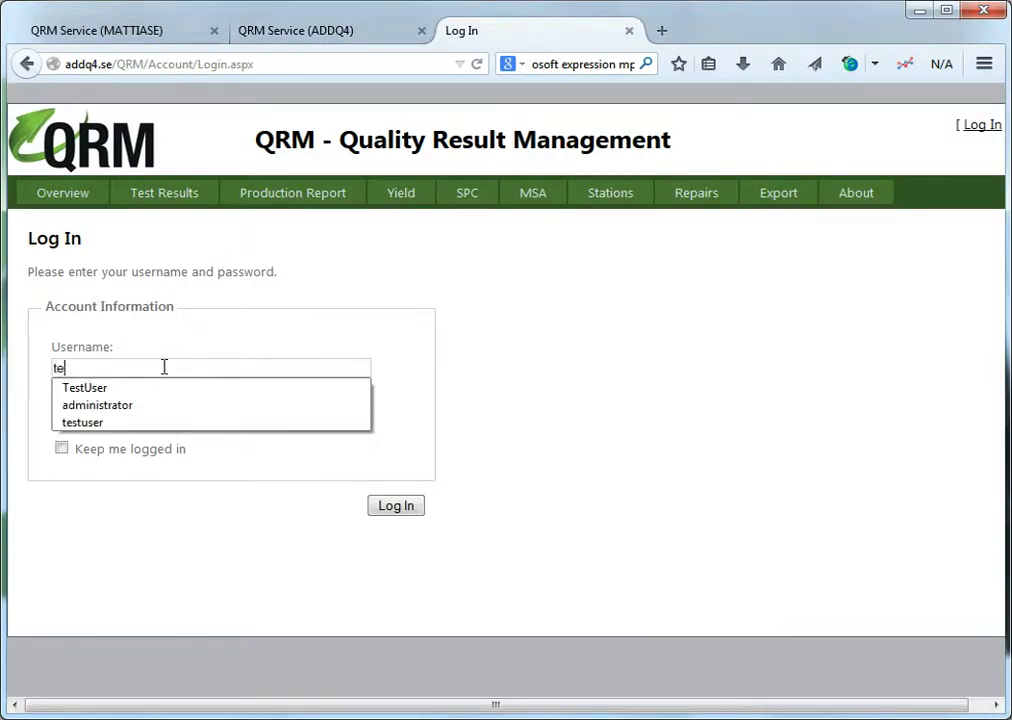
{"action": "type", "text": "stuser"}
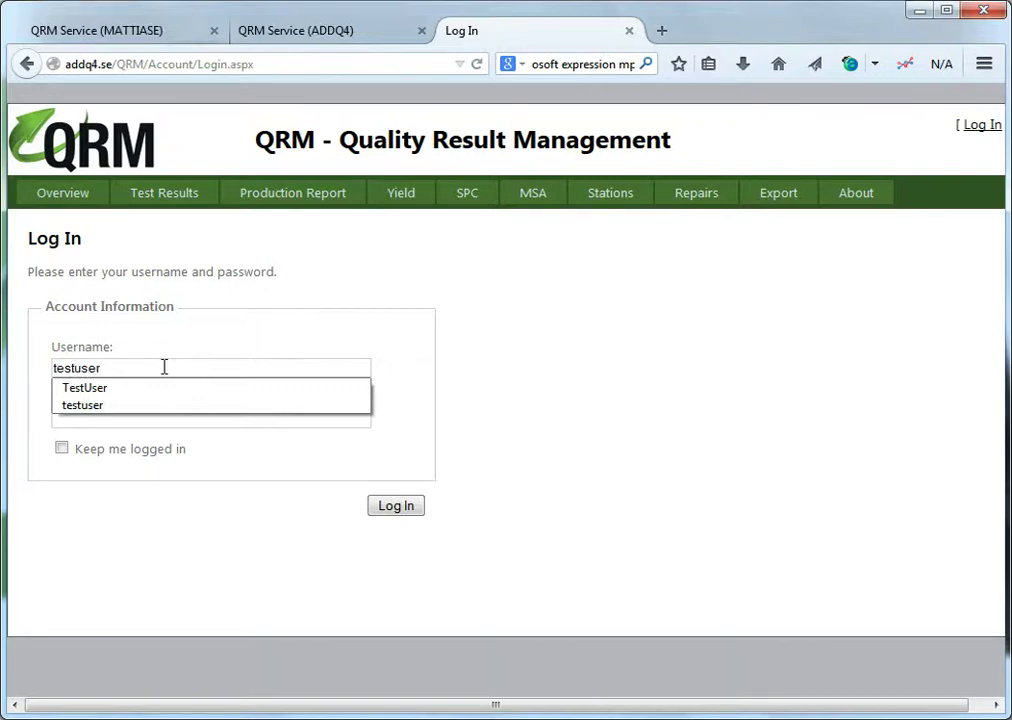
{"action": "key", "text": "Tab"}
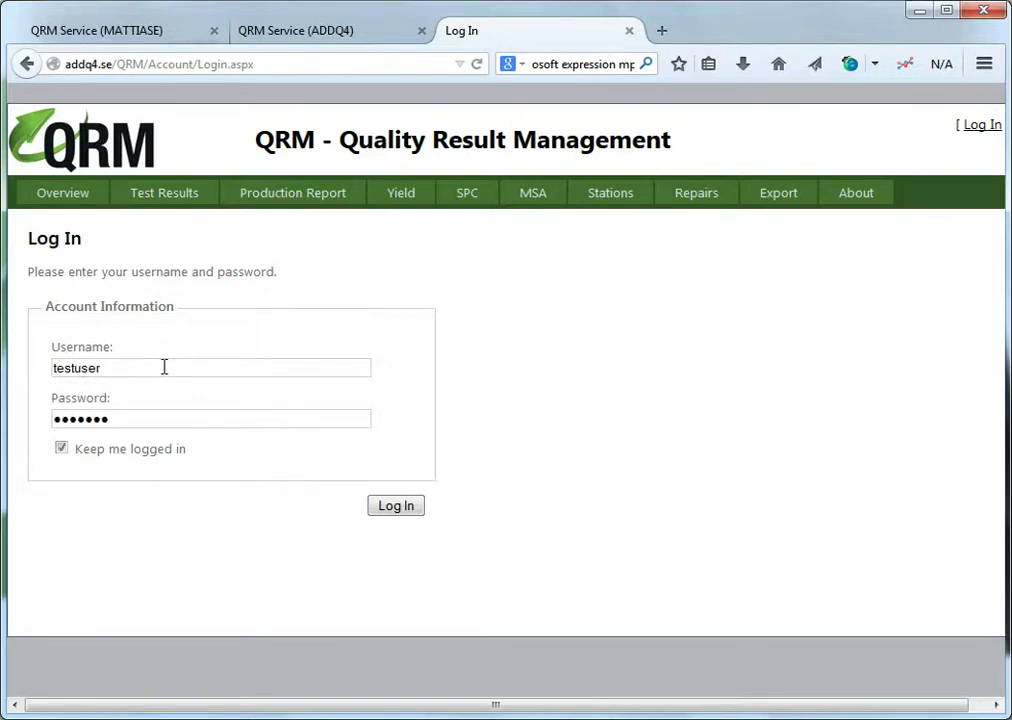
{"action": "key", "text": "Tab"}
{"action": "key", "text": "Return"}
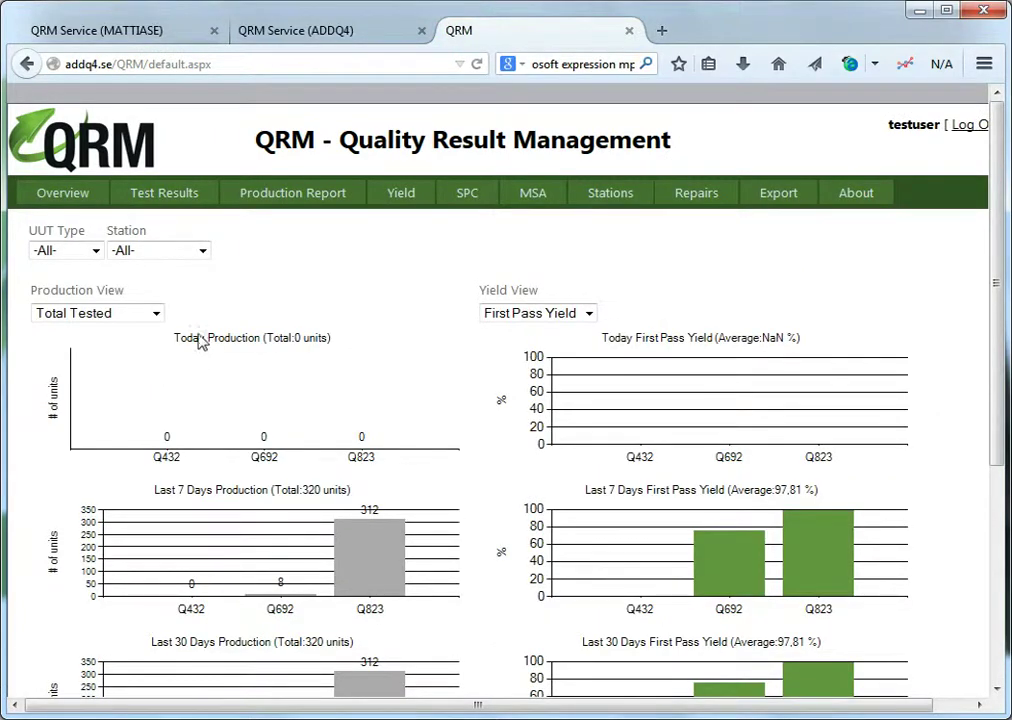
Review the production and first pass yield charts on the QRM overview page
{"action": "scroll", "coordinate": [210, 287], "scroll_direction": "down", "scroll_amount": 5}
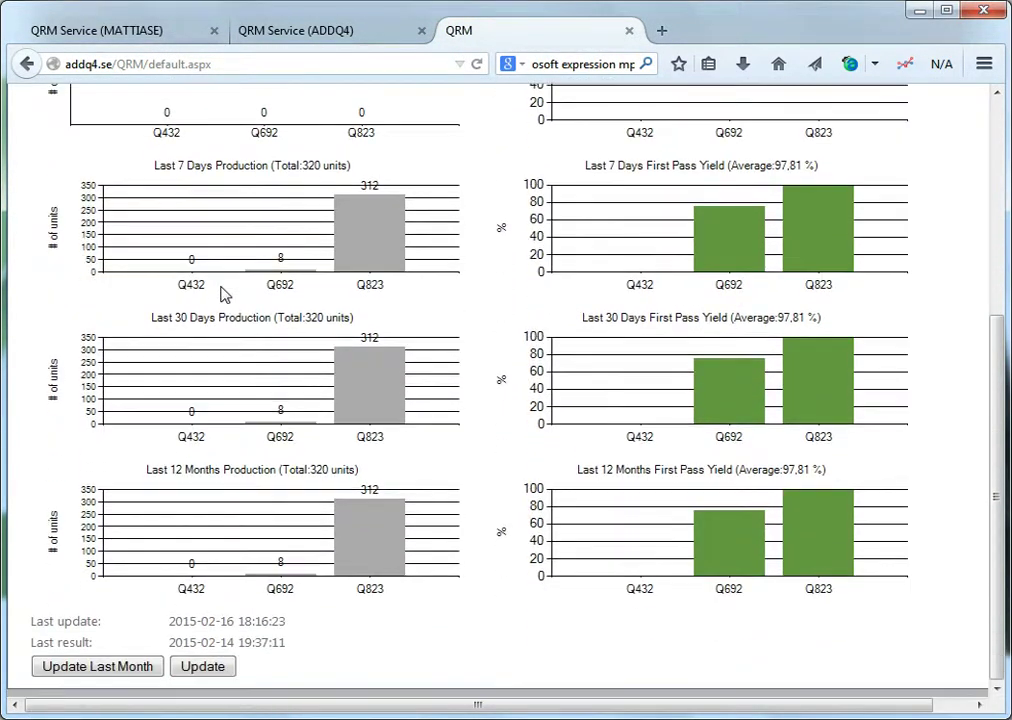
{"action": "mouse_move", "coordinate": [228, 297]}
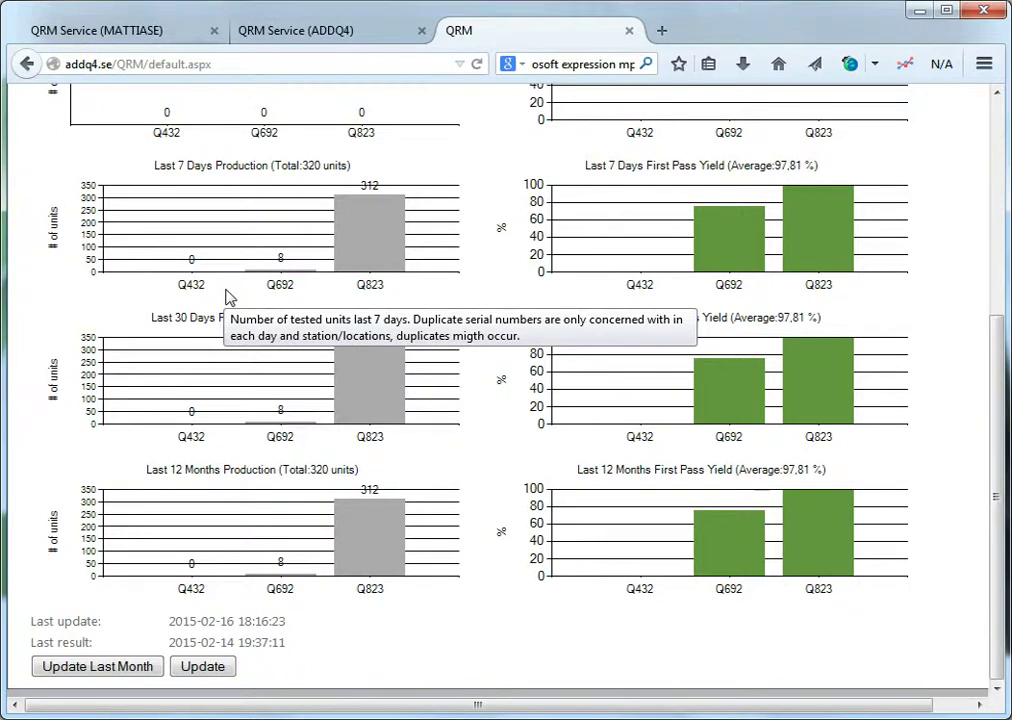
{"action": "scroll", "coordinate": [228, 297], "scroll_direction": "up", "scroll_amount": 5}
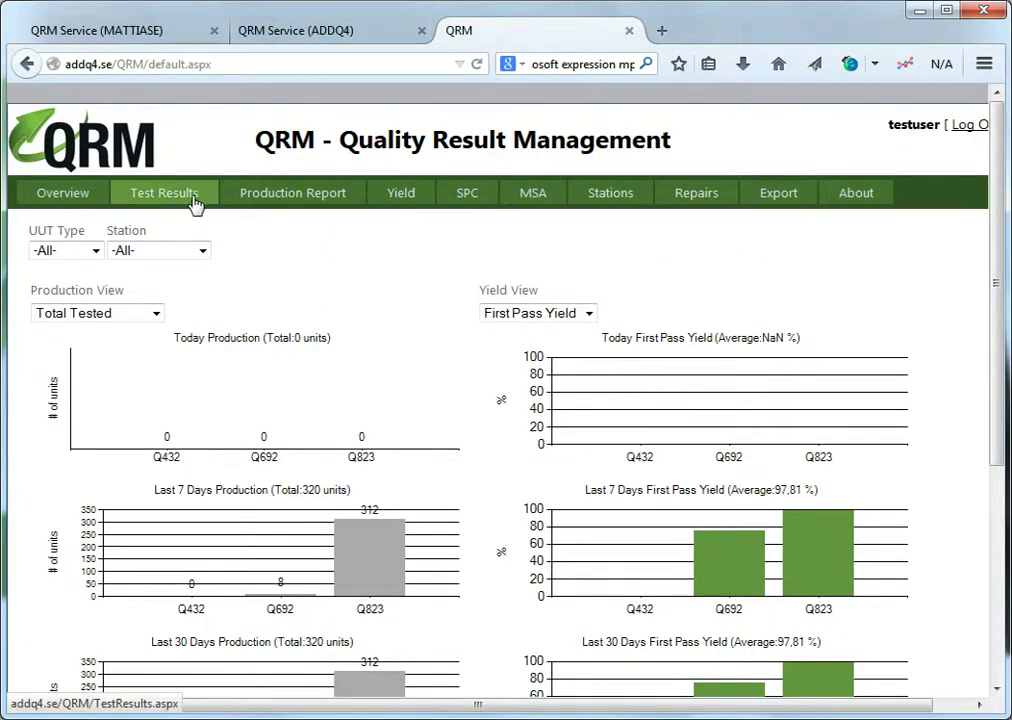
Query the test results with the default filters and expand the 2015-02-16 Computer Motherboard Test Sequence result set to its UUT results
{"action": "left_click", "coordinate": [193, 197]}
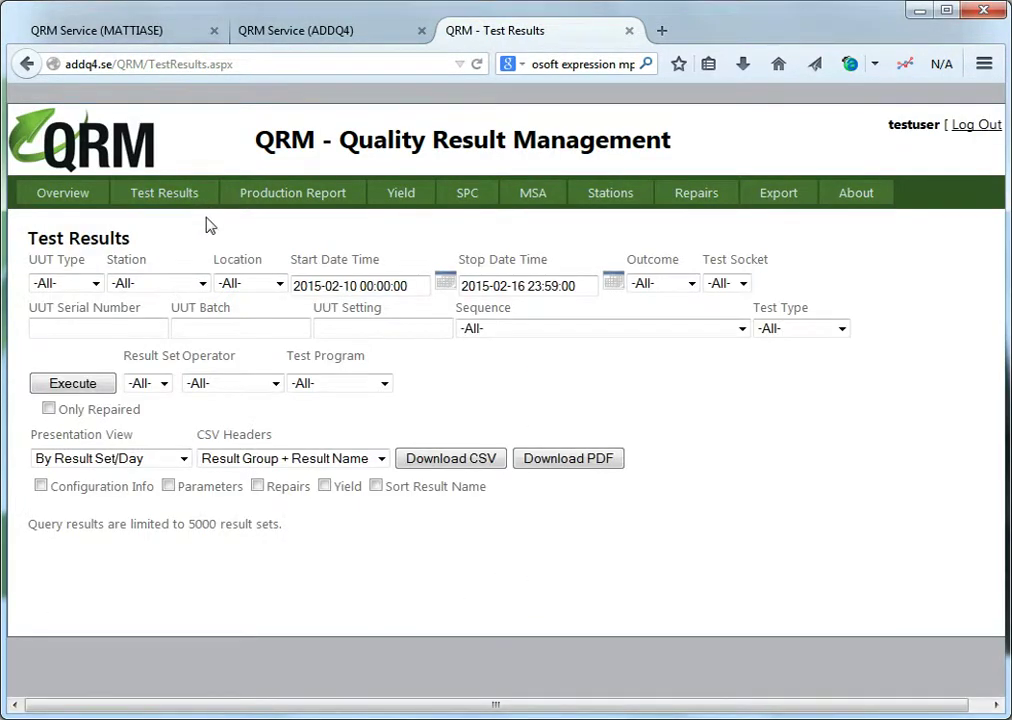
{"action": "left_click", "coordinate": [95, 386]}
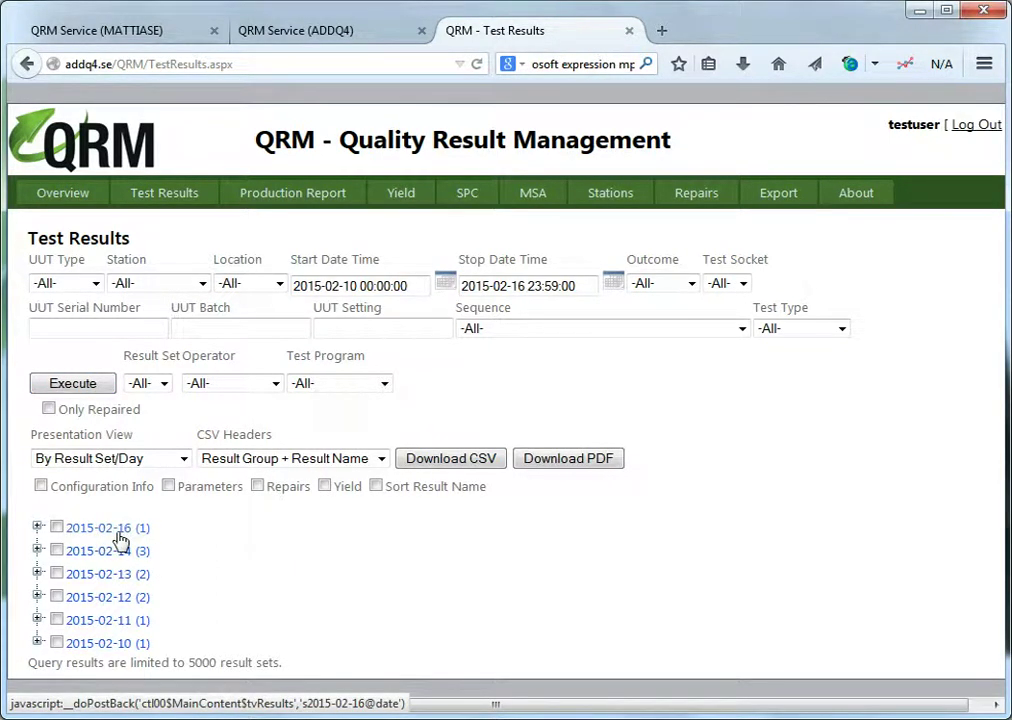
{"action": "left_click", "coordinate": [37, 526]}
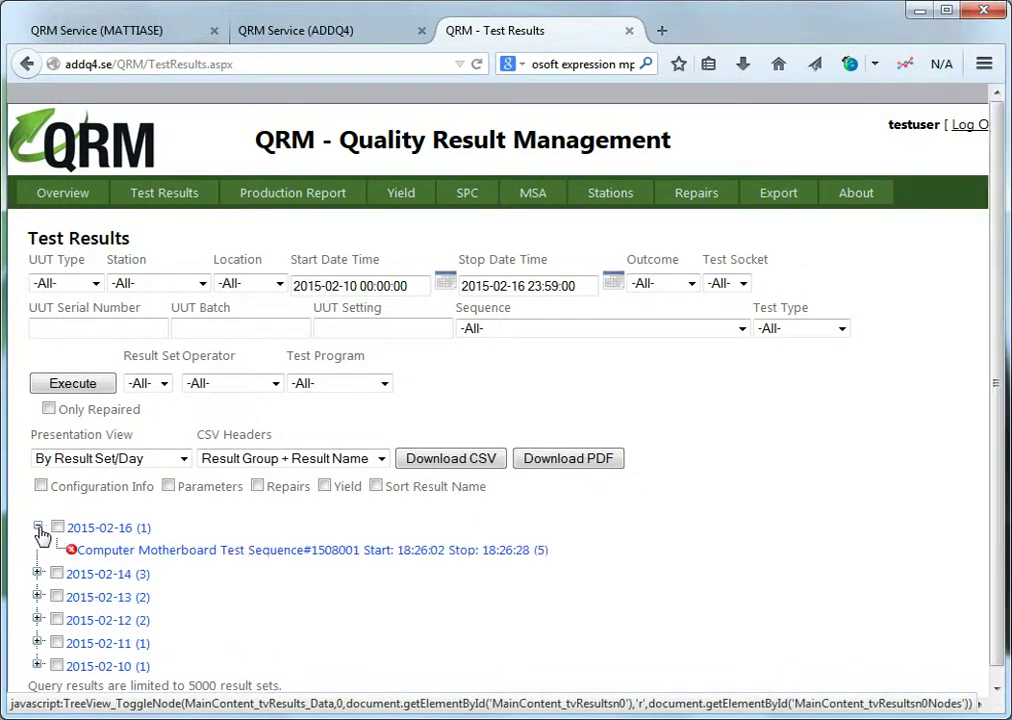
{"action": "left_click", "coordinate": [163, 555]}
{"action": "scroll", "coordinate": [180, 557], "scroll_direction": "down", "scroll_amount": 3}
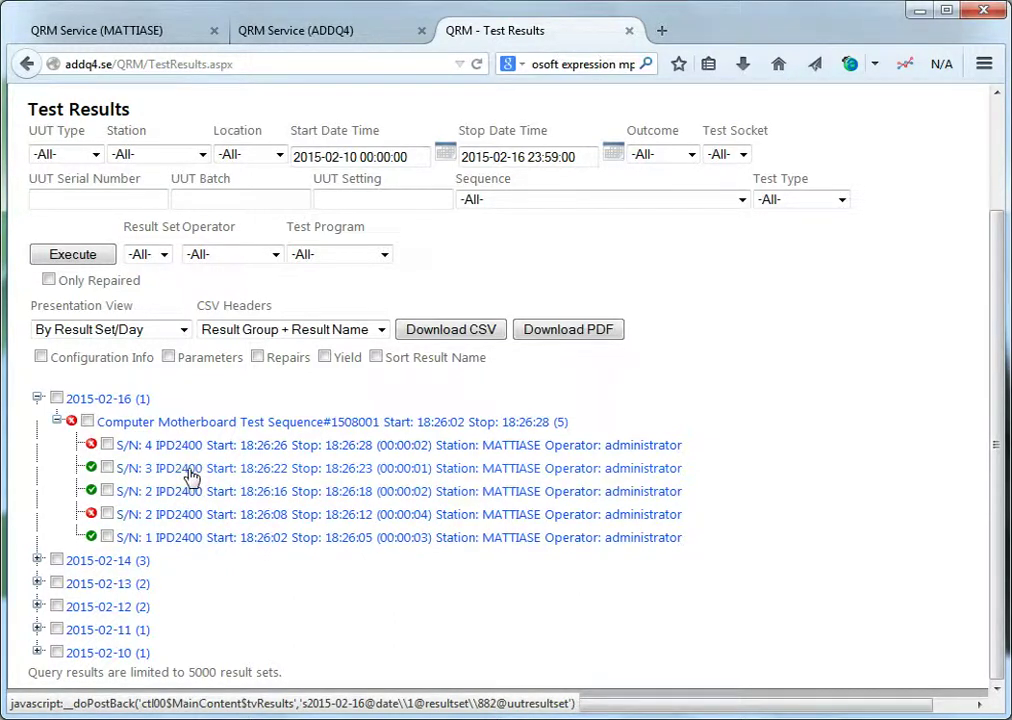
Expand the failed and passed results of serial number 2 and examine their individual test steps
{"action": "left_click", "coordinate": [206, 518]}
{"action": "scroll", "coordinate": [206, 522], "scroll_direction": "down", "scroll_amount": 5}
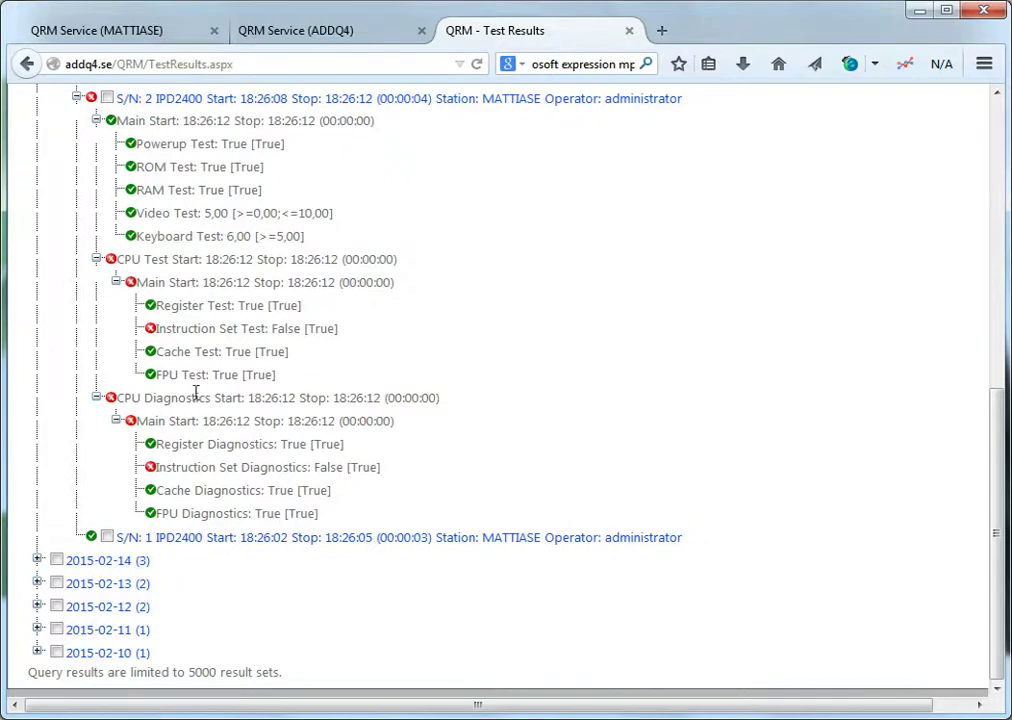
{"action": "scroll", "coordinate": [212, 490], "scroll_direction": "up", "scroll_amount": 3}
{"action": "left_click", "coordinate": [200, 298]}
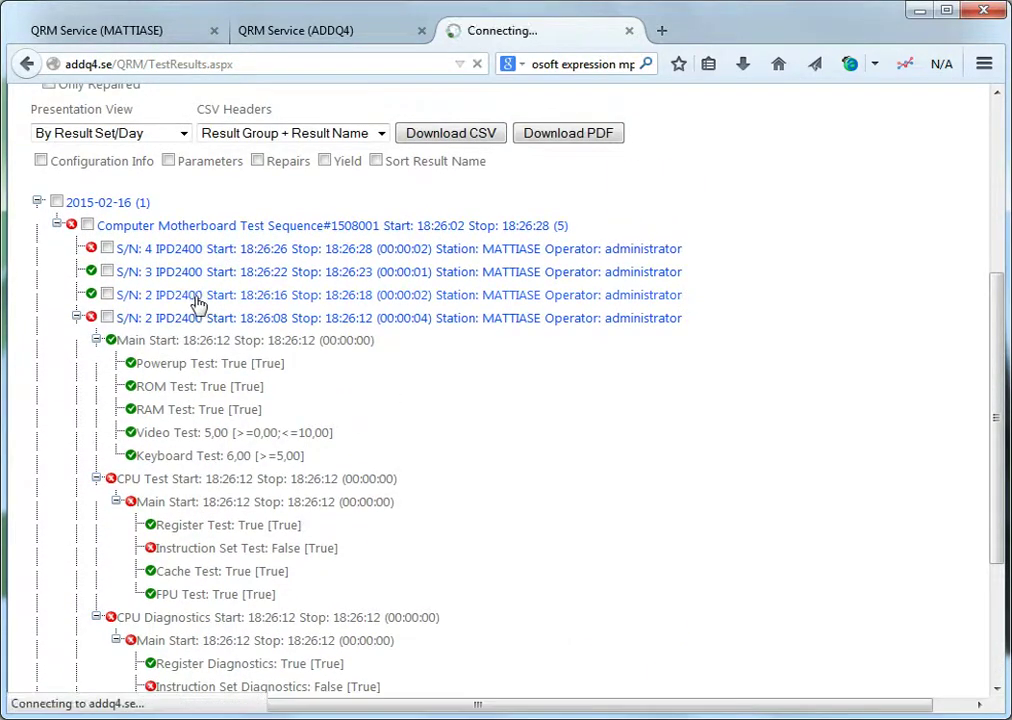
{"action": "scroll", "coordinate": [200, 305], "scroll_direction": "down", "scroll_amount": 4}
{"action": "scroll", "coordinate": [210, 357], "scroll_direction": "up", "scroll_amount": 5}
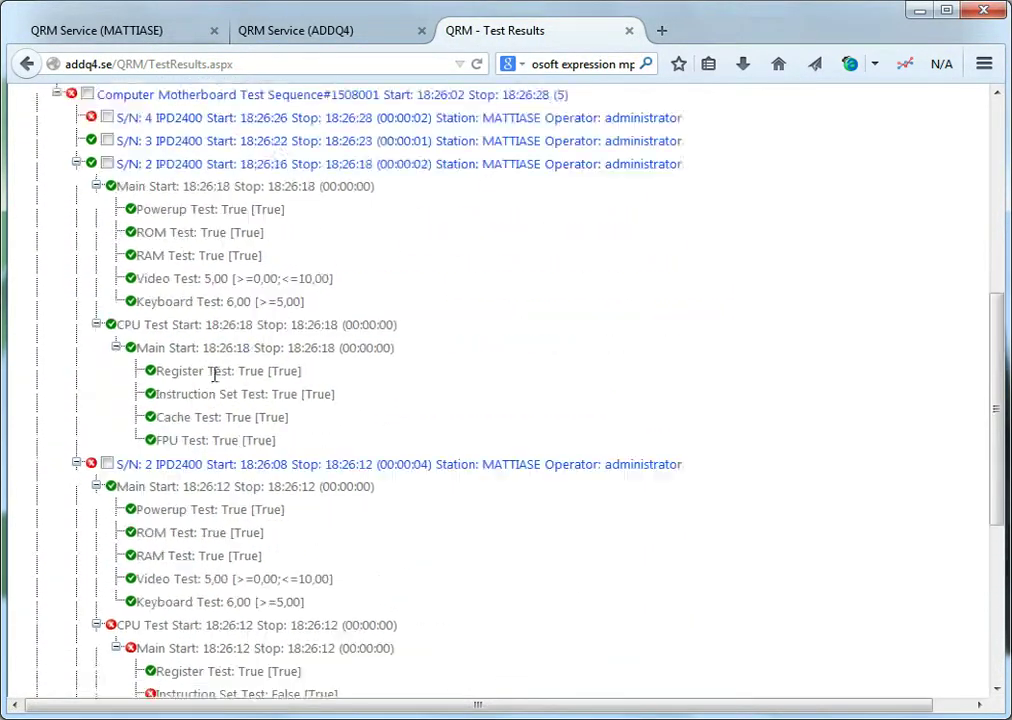
Select the UUT results of the Computer Motherboard Test Sequence result set, download them as a PDF report and open it
{"action": "left_click", "coordinate": [107, 404]}
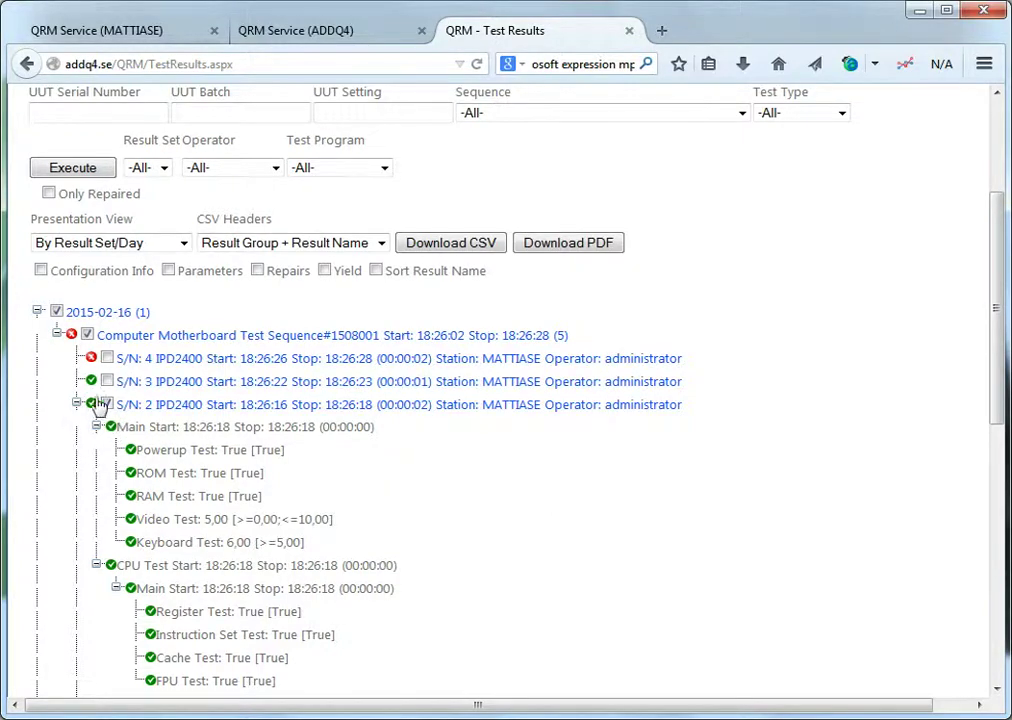
{"action": "left_click", "coordinate": [107, 381]}
{"action": "left_click", "coordinate": [107, 358]}
{"action": "scroll", "coordinate": [130, 450], "scroll_direction": "down", "scroll_amount": 5}
{"action": "scroll", "coordinate": [121, 347], "scroll_direction": "up", "scroll_amount": 5}
{"action": "left_click", "coordinate": [537, 248]}
{"action": "left_click", "coordinate": [686, 390]}
{"action": "left_click", "coordinate": [864, 501]}
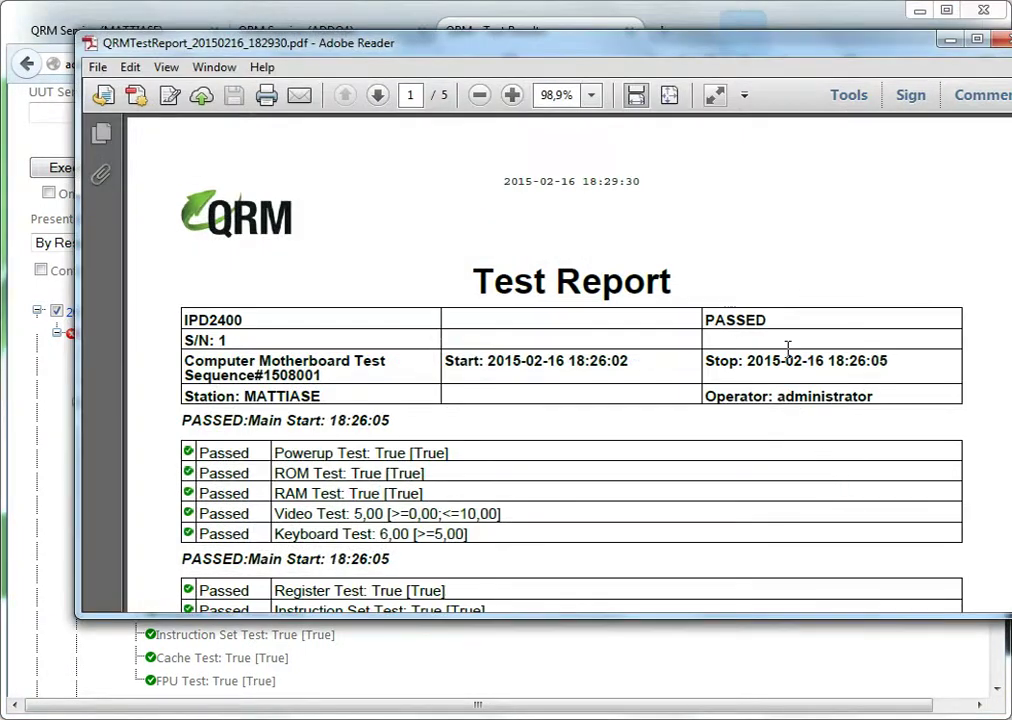
Look through the PDF test report and close it
{"action": "left_click_drag", "start_coordinate": [658, 41], "coordinate": [596, 44]}
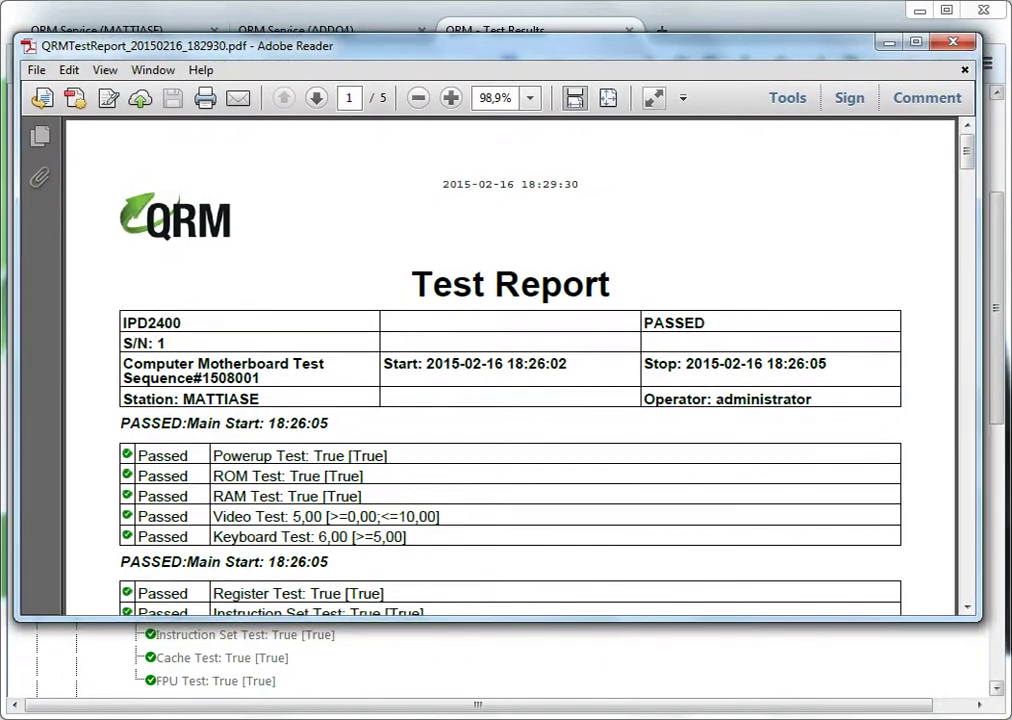
{"action": "left_click_drag", "start_coordinate": [970, 150], "coordinate": [990, 163]}
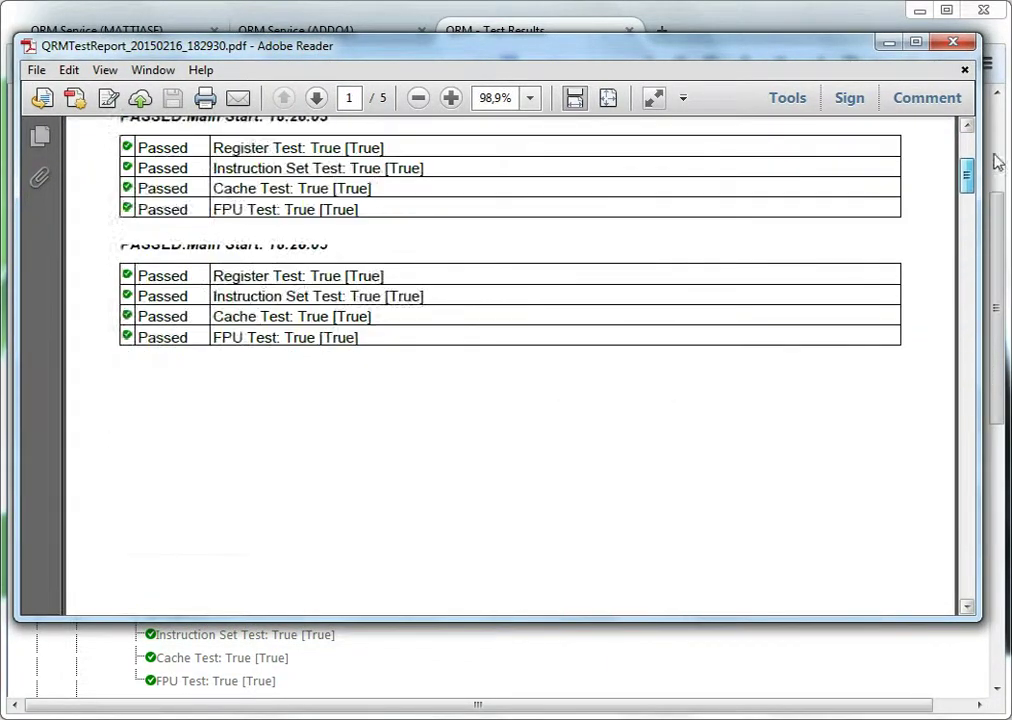
{"action": "left_click", "coordinate": [956, 42]}
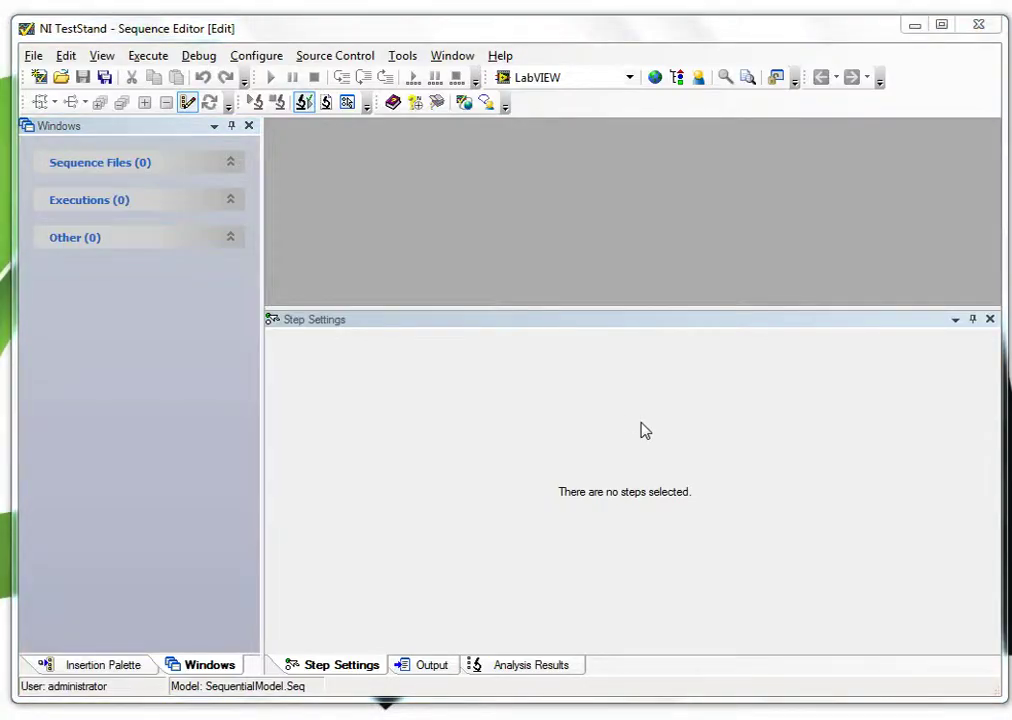
In TestStand, open the sequence file QRM_DemoSeq_Simple.seq from the Examples\AddQ\QRM_DemoSeq folder
{"action": "left_click", "coordinate": [61, 77]}
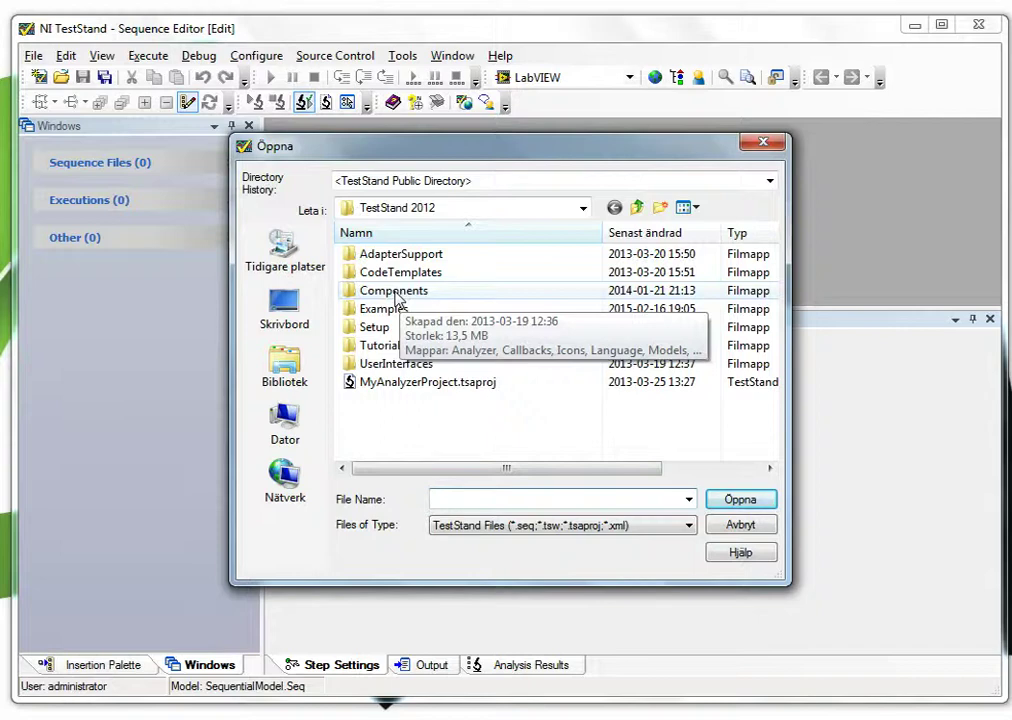
{"action": "left_click", "coordinate": [395, 293]}
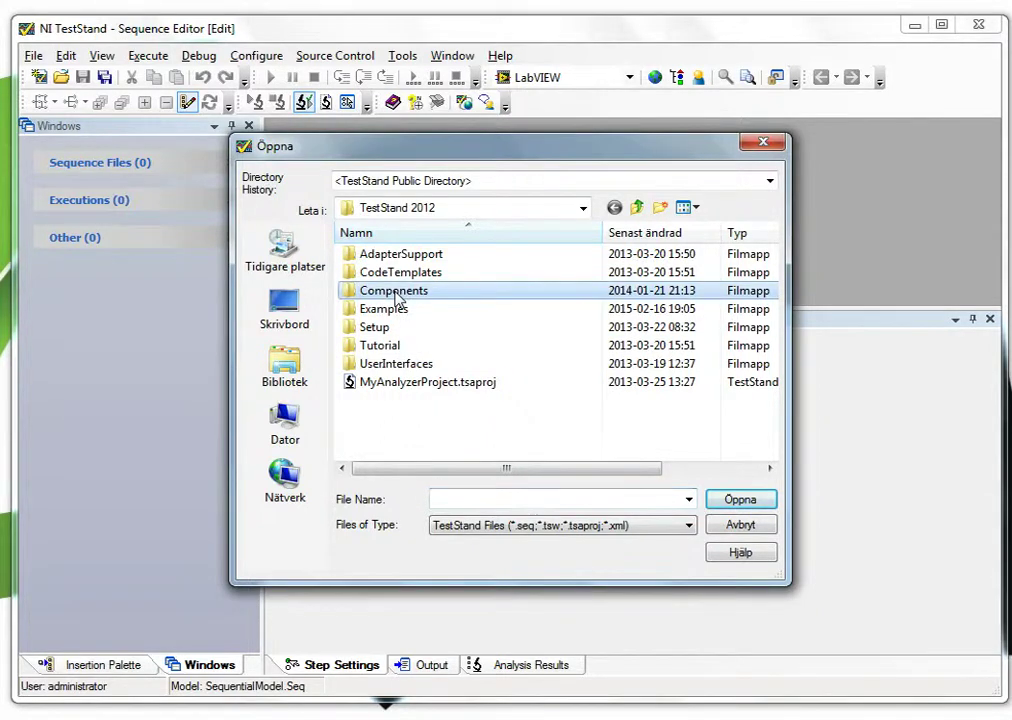
{"action": "left_click", "coordinate": [566, 217]}
{"action": "left_click", "coordinate": [570, 213]}
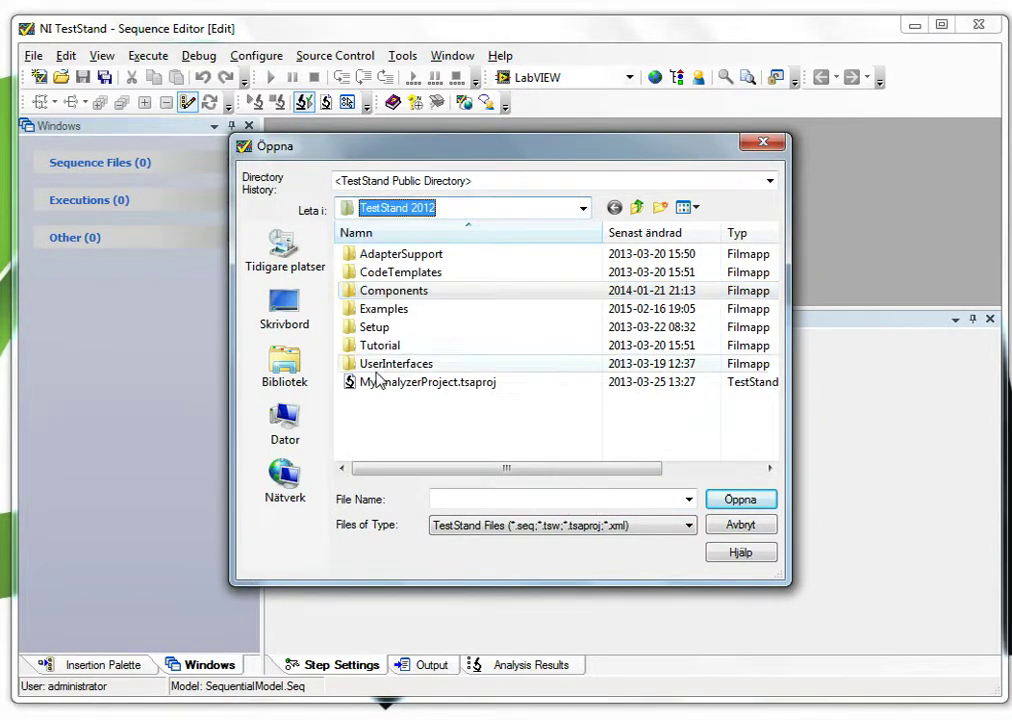
{"action": "double_click", "coordinate": [377, 311]}
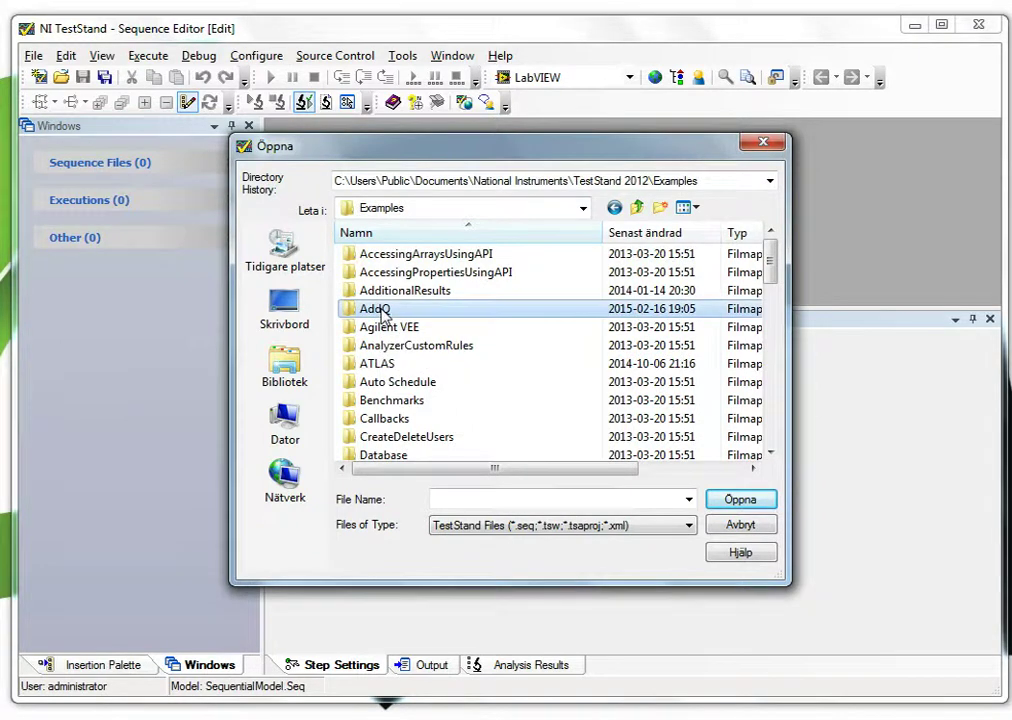
{"action": "double_click", "coordinate": [380, 312]}
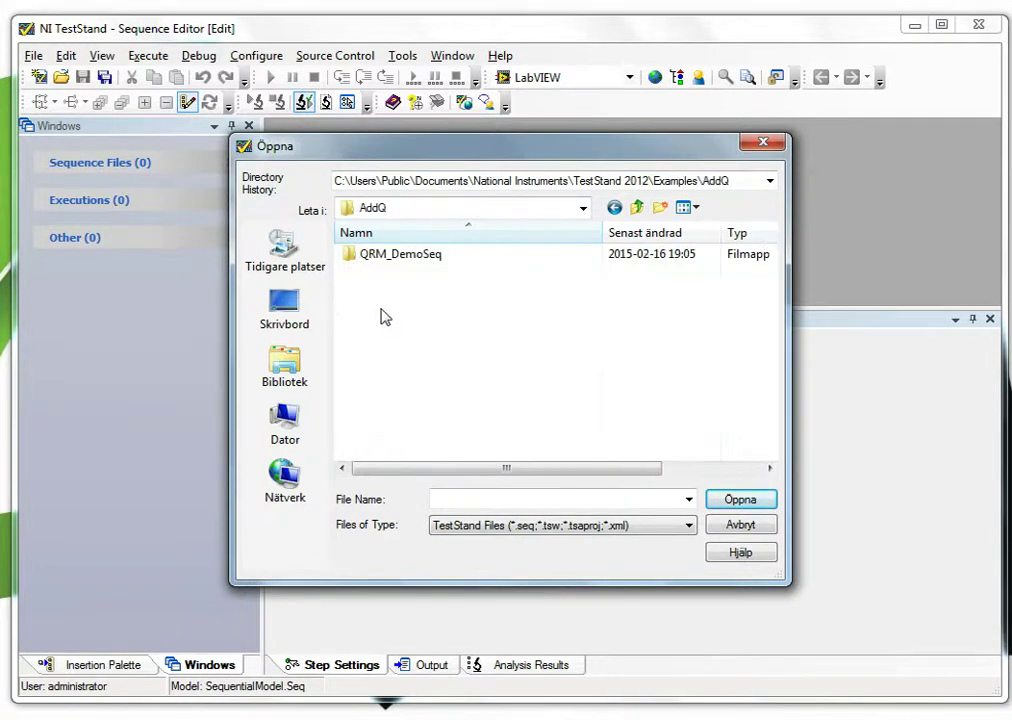
{"action": "double_click", "coordinate": [400, 255]}
{"action": "left_click", "coordinate": [402, 255]}
{"action": "left_click", "coordinate": [413, 268]}
{"action": "left_click", "coordinate": [413, 256]}
{"action": "left_click", "coordinate": [418, 290]}
{"action": "left_click", "coordinate": [430, 272]}
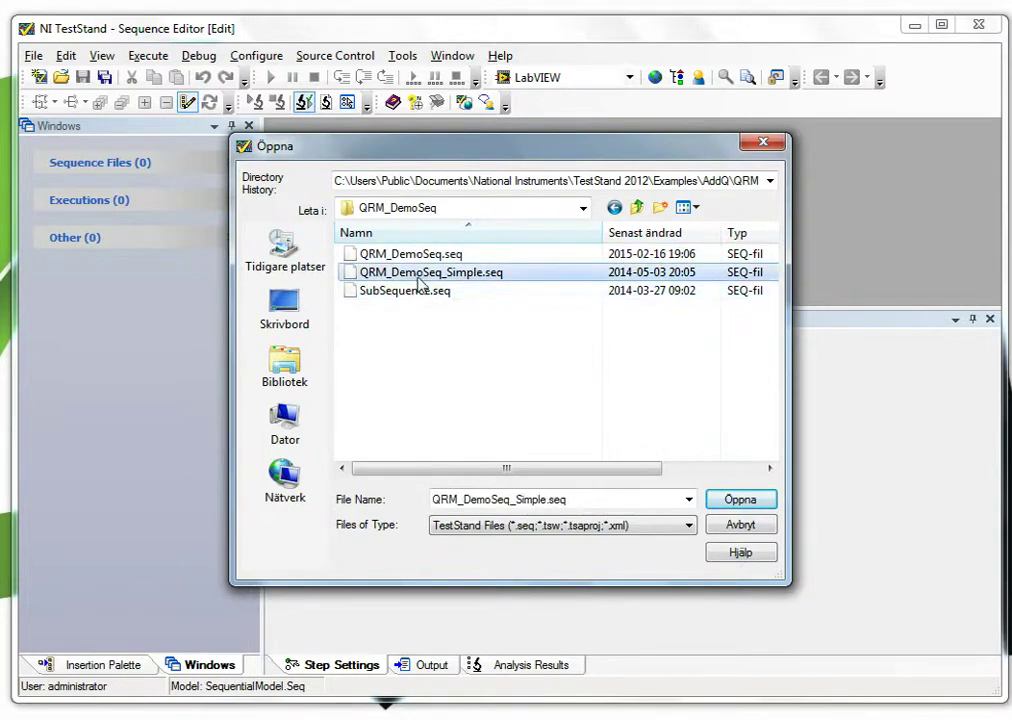
{"action": "left_click", "coordinate": [730, 499]}
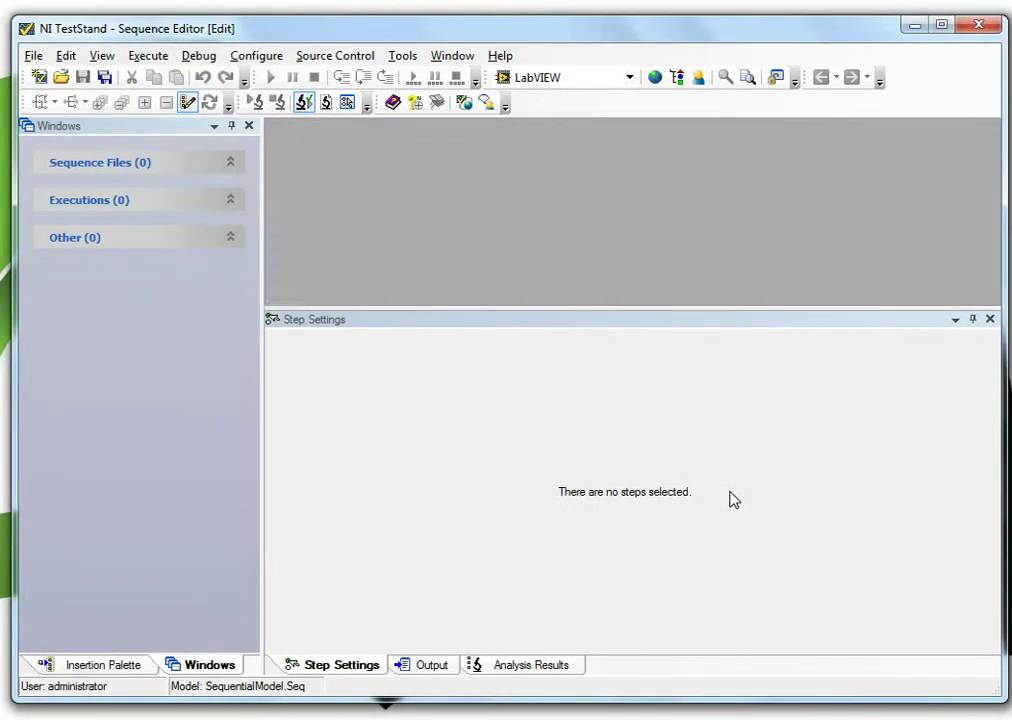
Enlarge the sequence file's step list and examine the MainSequence steps from ActionSetup through SequenceCall
{"action": "left_click_drag", "start_coordinate": [642, 309], "coordinate": [653, 519]}
{"action": "left_click", "coordinate": [530, 502]}
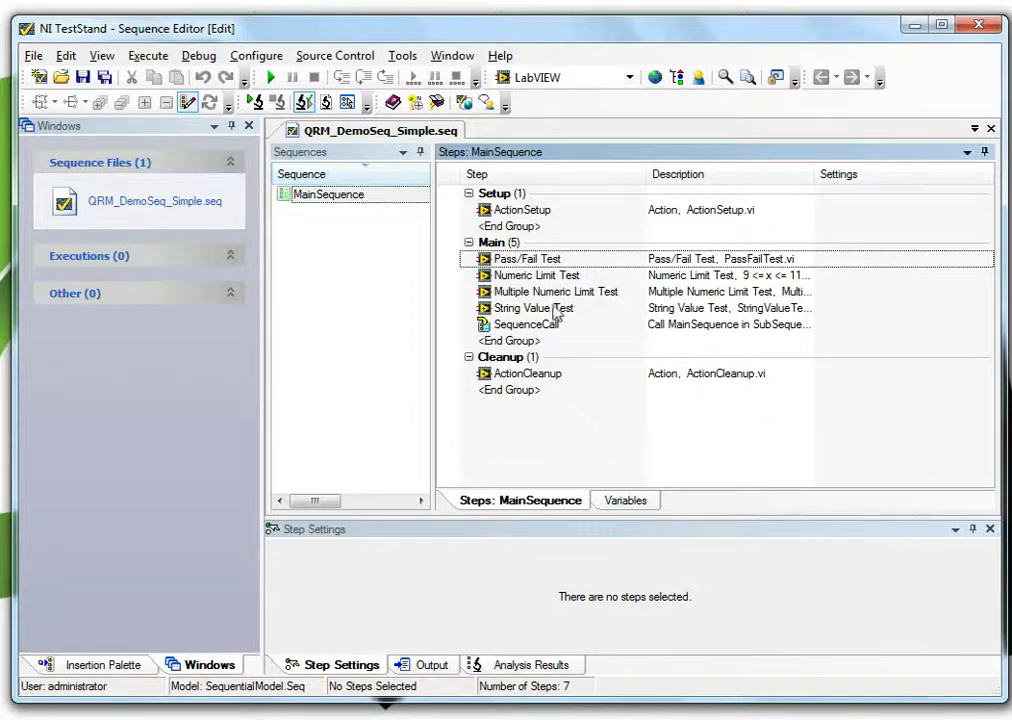
{"action": "left_click", "coordinate": [535, 215]}
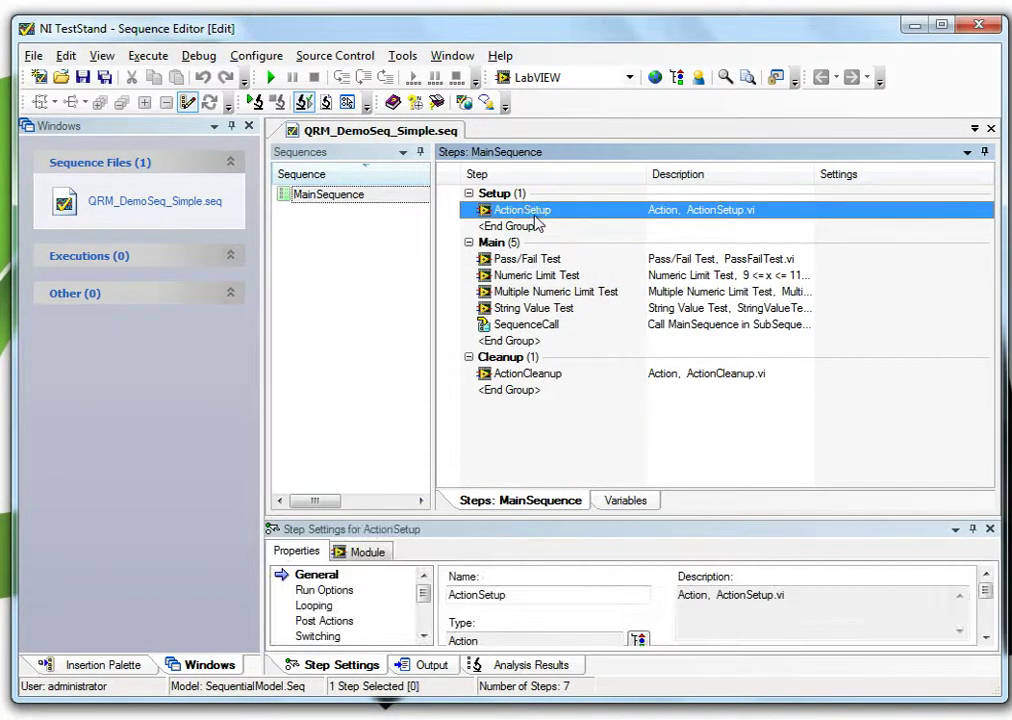
{"action": "left_click", "coordinate": [537, 262]}
{"action": "left_click", "coordinate": [539, 276]}
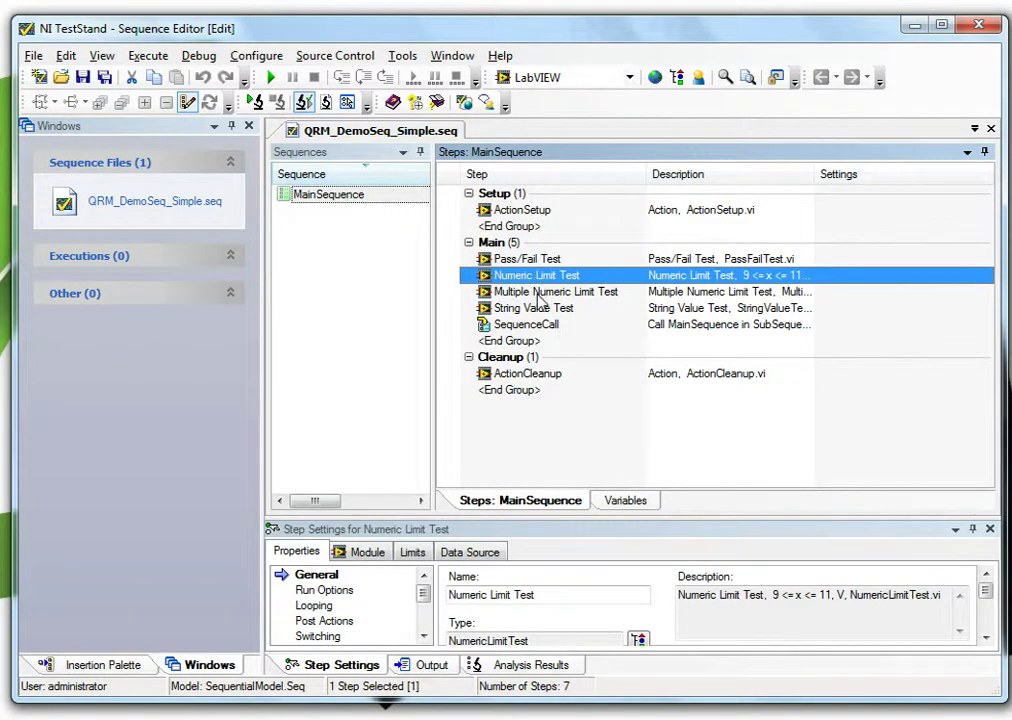
{"action": "left_click", "coordinate": [540, 292]}
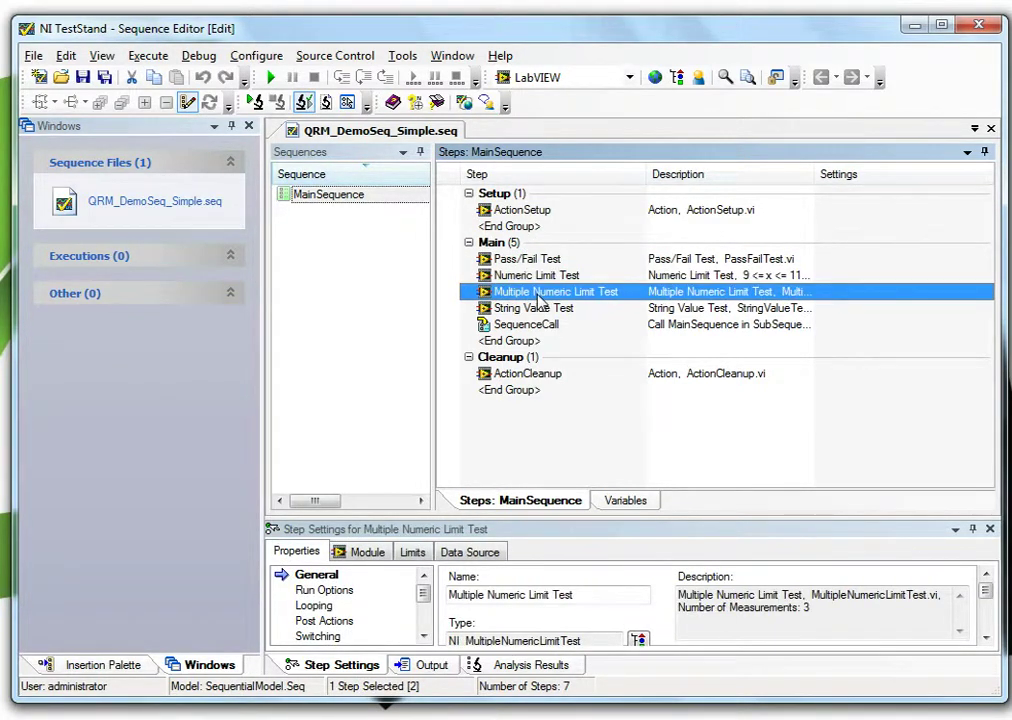
{"action": "left_click", "coordinate": [540, 309]}
{"action": "left_click", "coordinate": [544, 326]}
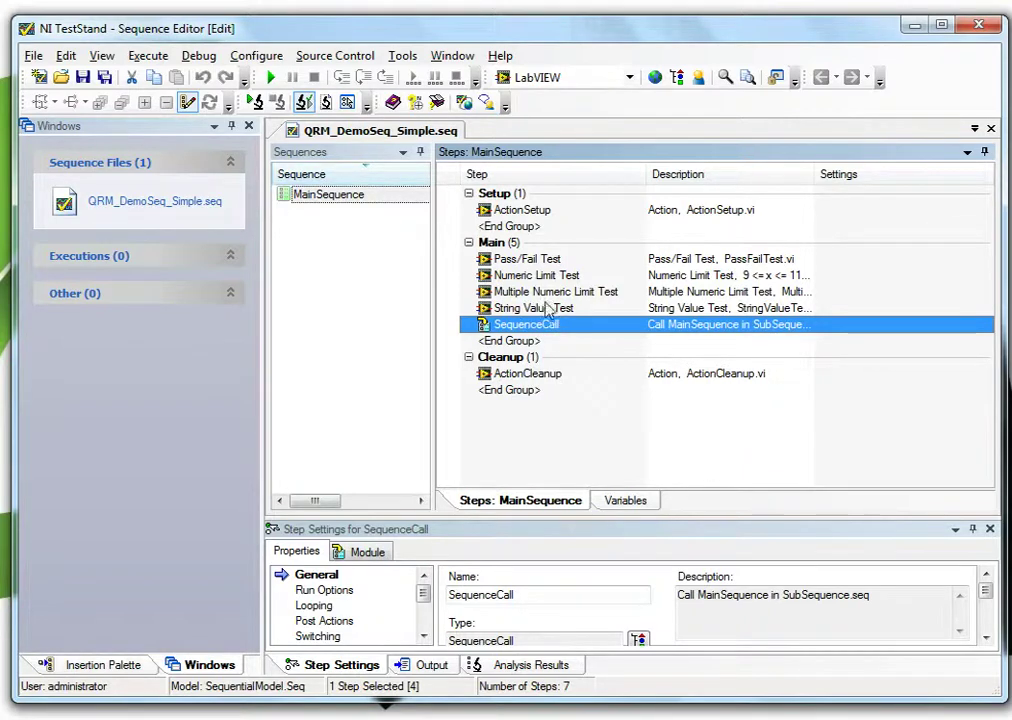
Run QRM_DemoSeq_Simple.seq for UUT serial numbers 1, 2 and 3, acknowledge each result and stop the execution
{"action": "left_click", "coordinate": [275, 80]}
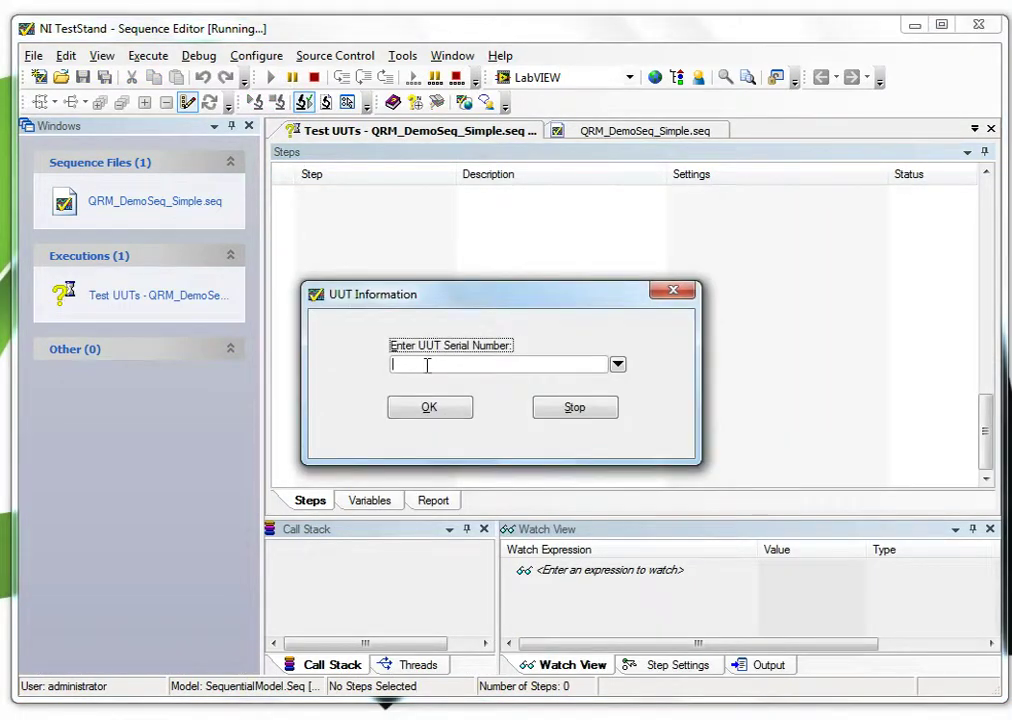
{"action": "left_click", "coordinate": [421, 364]}
{"action": "type", "text": "1"}
{"action": "left_click", "coordinate": [429, 408]}
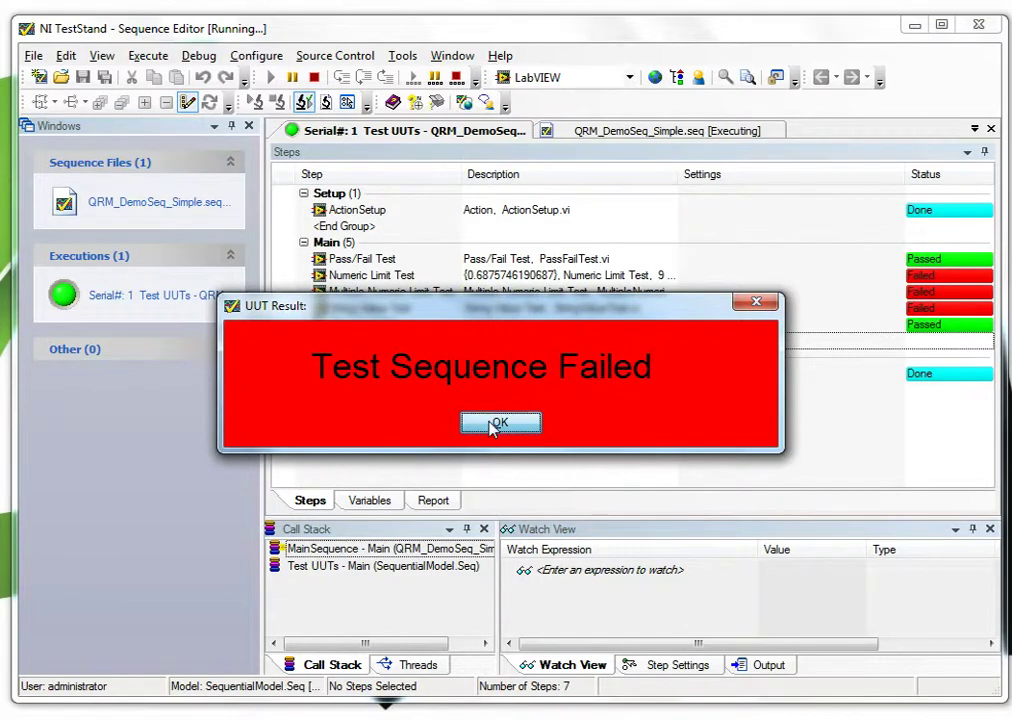
{"action": "left_click", "coordinate": [472, 421]}
{"action": "left_click", "coordinate": [452, 415]}
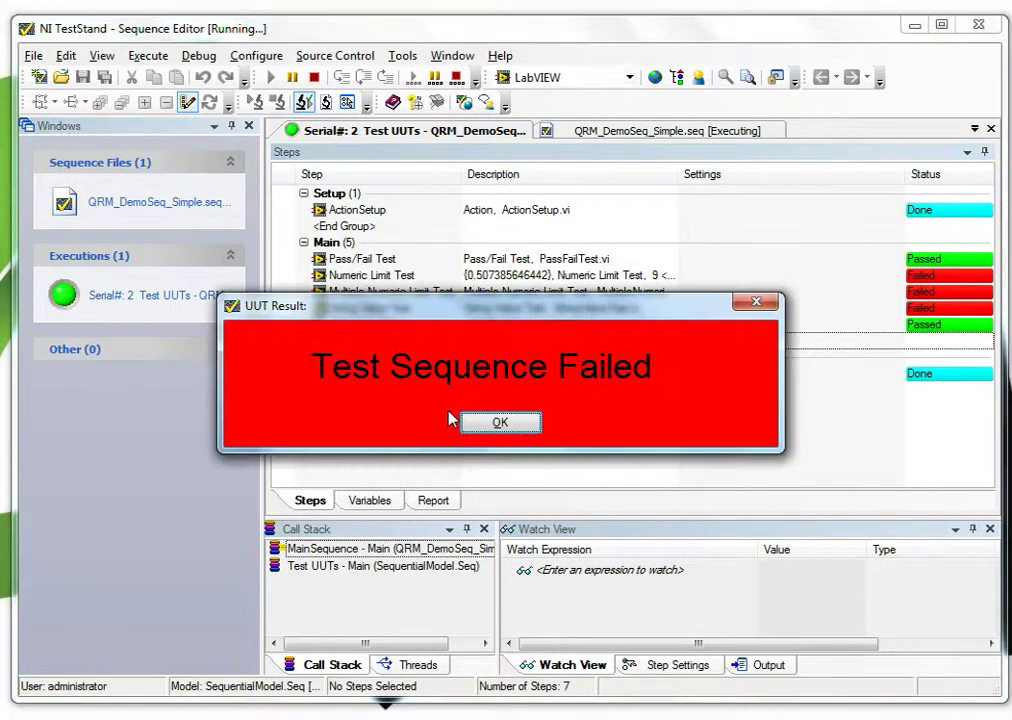
{"action": "left_click", "coordinate": [452, 418]}
{"action": "type", "text": "3"}
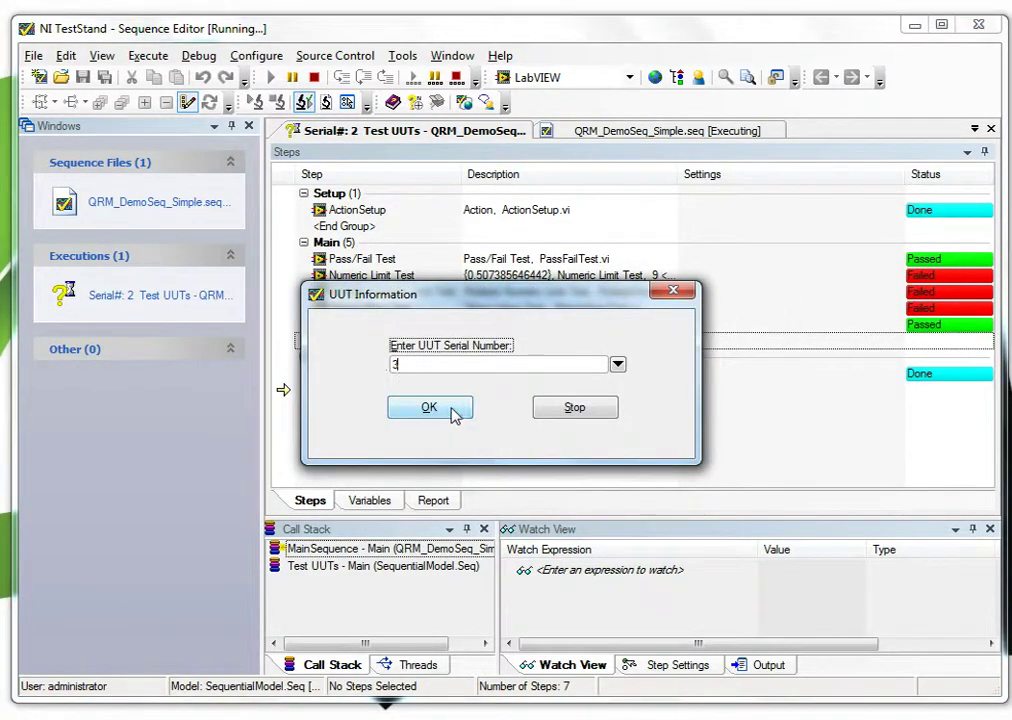
{"action": "left_click", "coordinate": [455, 414]}
{"action": "left_click", "coordinate": [498, 424]}
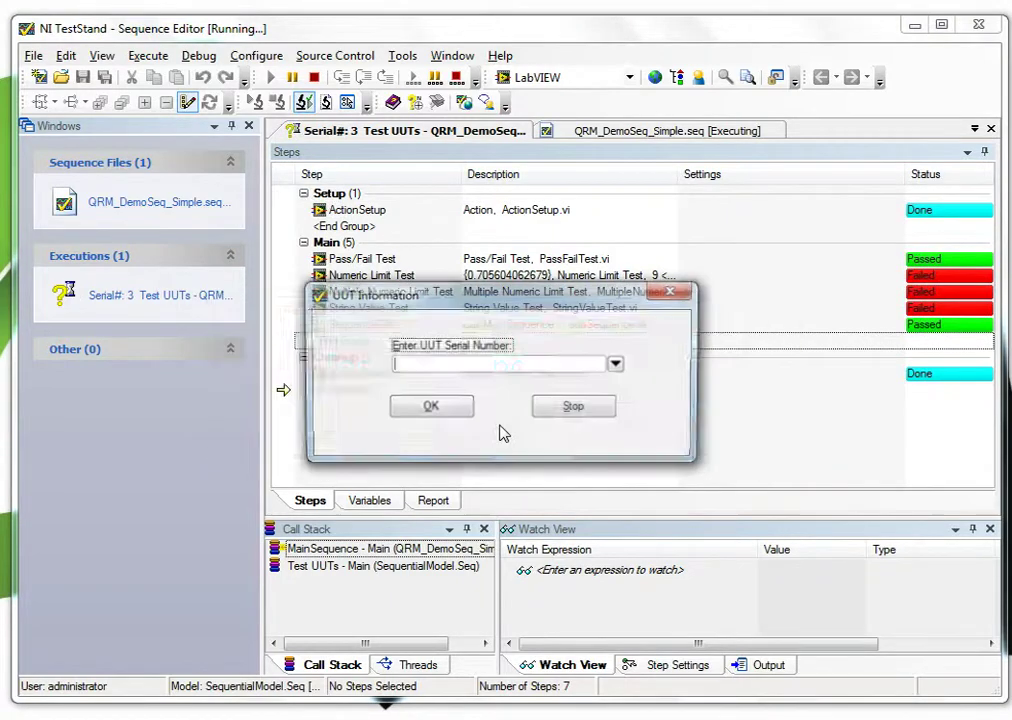
{"action": "left_click", "coordinate": [573, 408]}
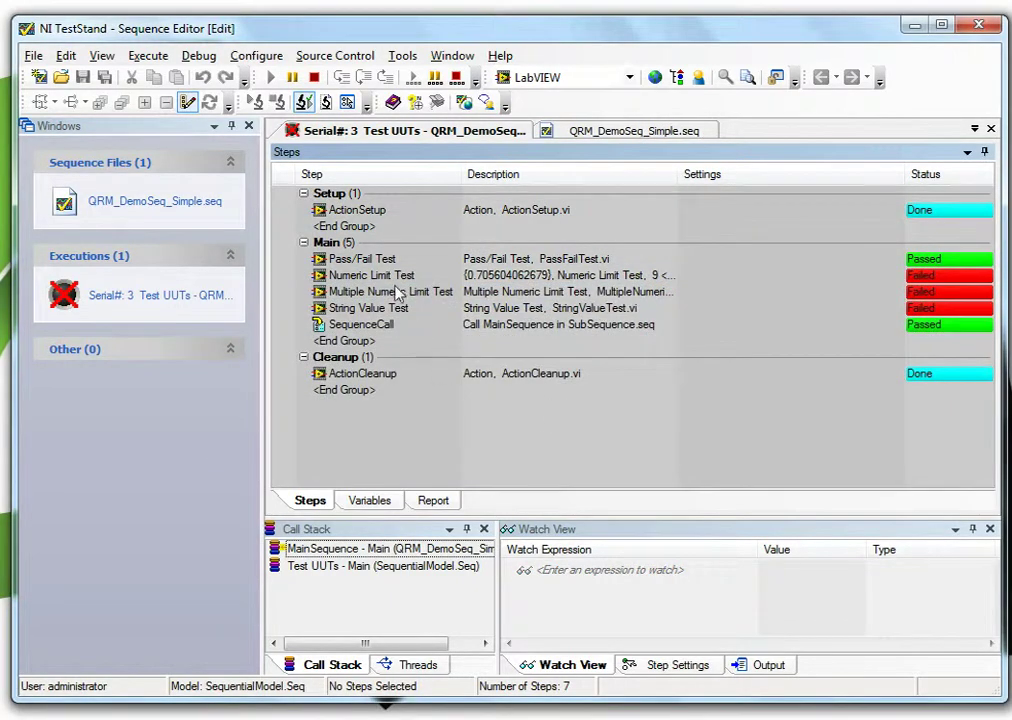
Inspect the Numeric Limit Test step in QRM_DemoSeq_Simple.seq and return to the execution view of serial number 3
{"action": "left_click", "coordinate": [586, 131]}
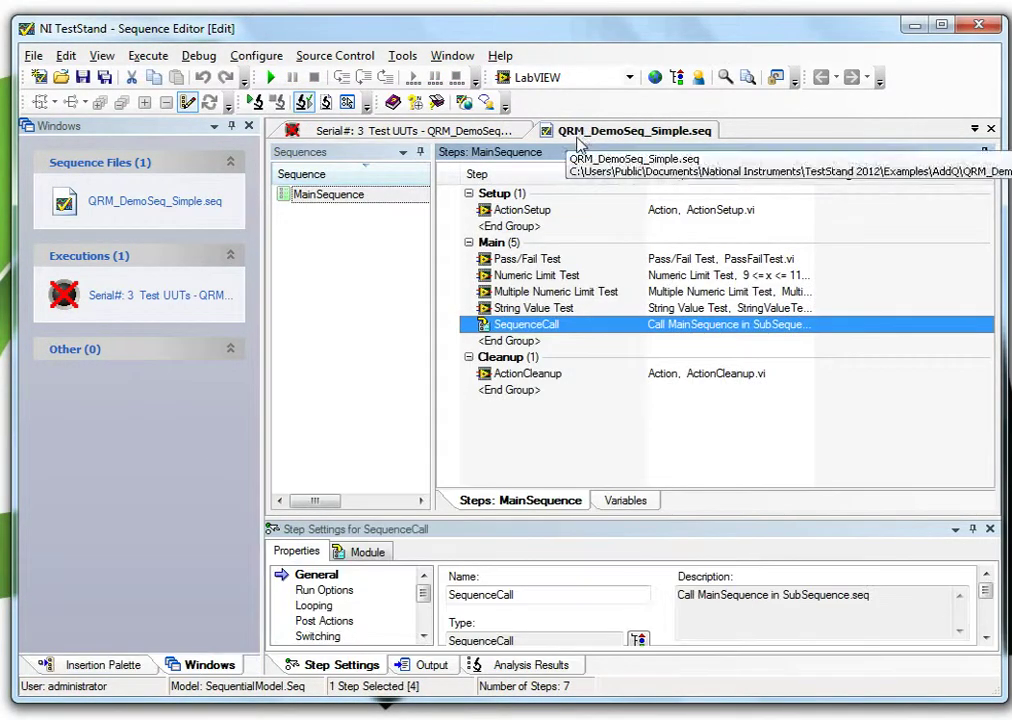
{"action": "left_click", "coordinate": [535, 276]}
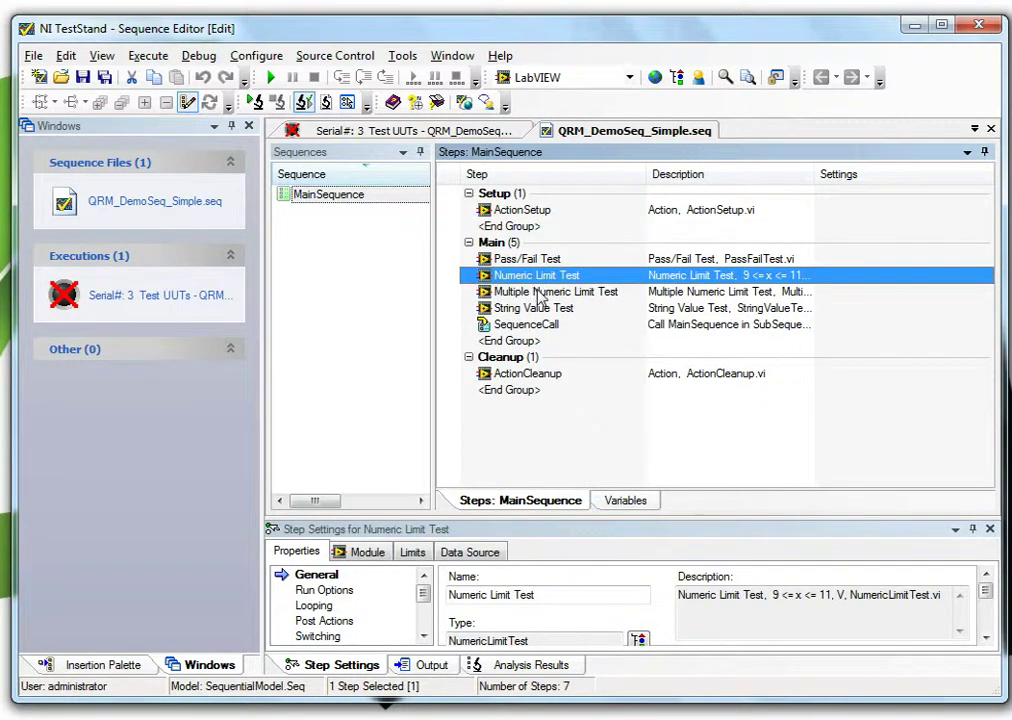
{"action": "left_click", "coordinate": [466, 130]}
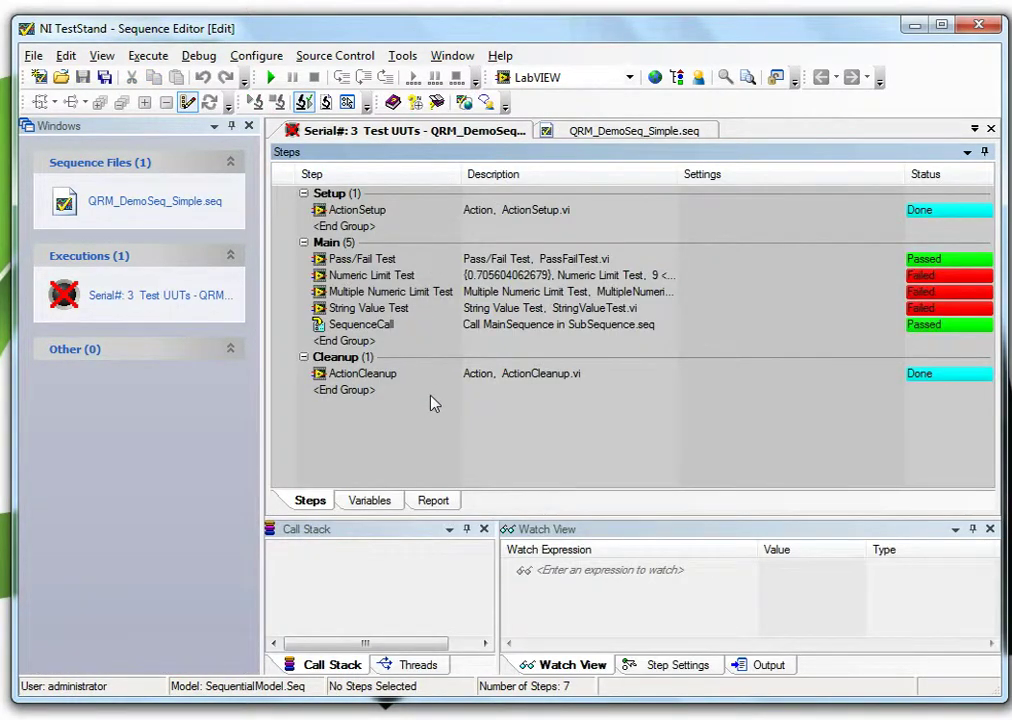
Switch to QRM in the browser, rerun the Test Results query and expand the newest QRM_DemoSeq_Simple result set under 2015-02-16
{"action": "mouse_move", "coordinate": [490, 718]}
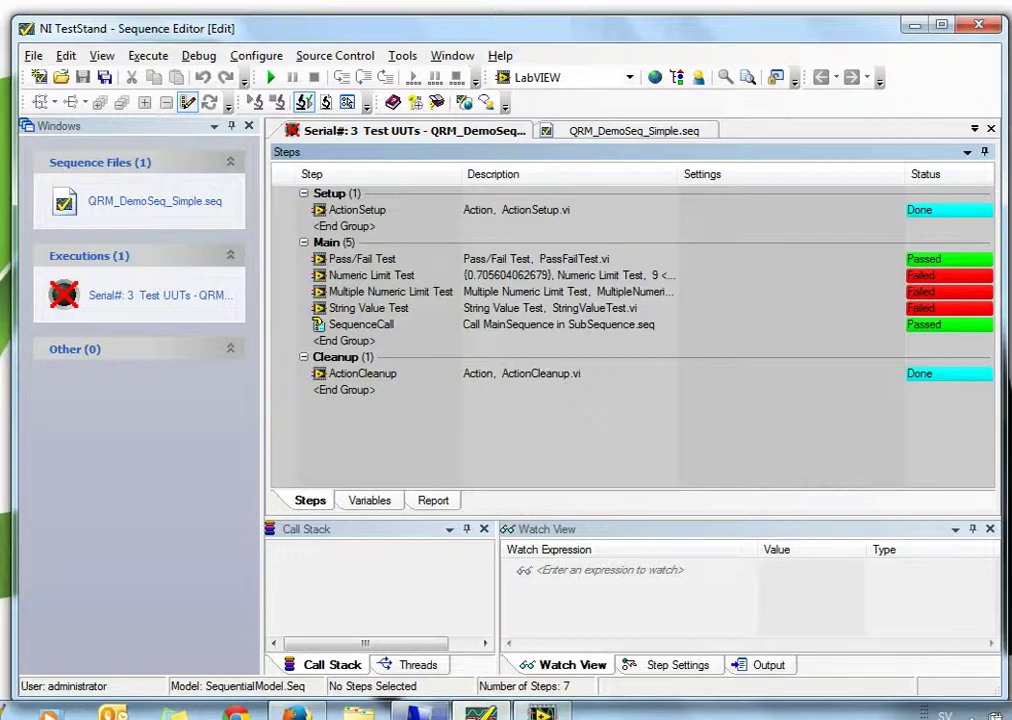
{"action": "left_click", "coordinate": [296, 713]}
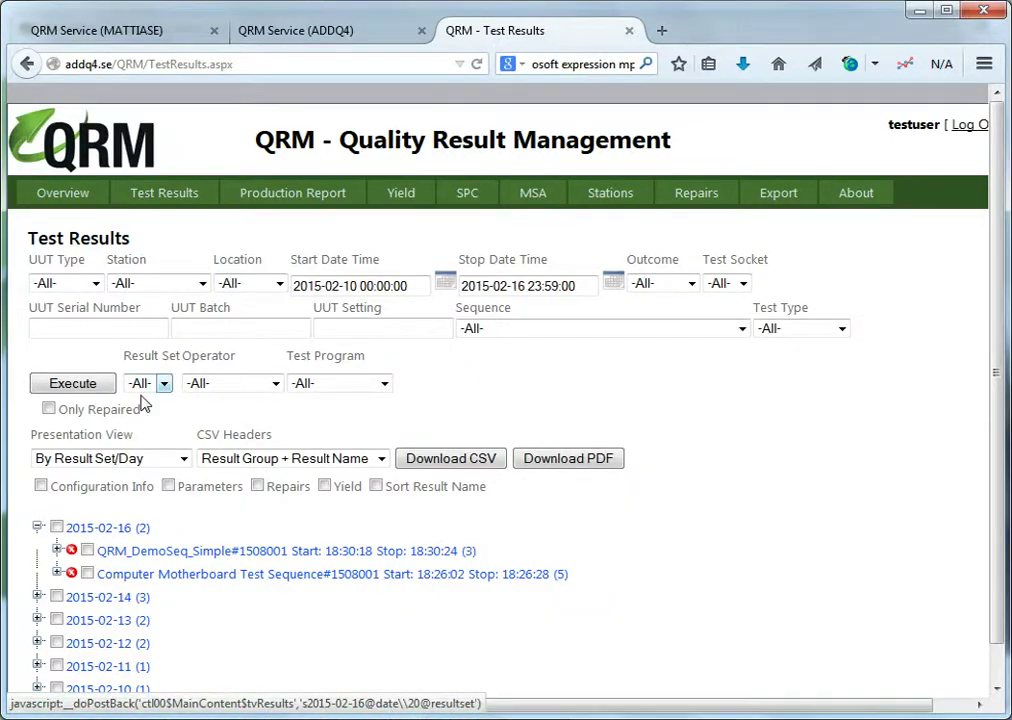
{"action": "left_click", "coordinate": [89, 390]}
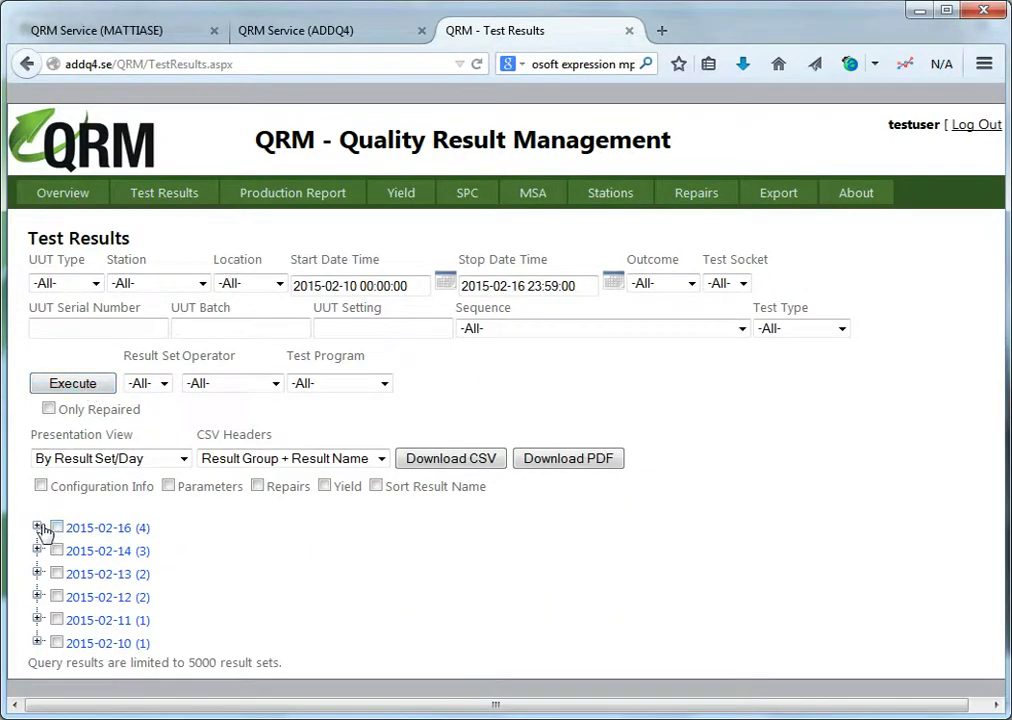
{"action": "left_click", "coordinate": [37, 527]}
{"action": "left_click", "coordinate": [207, 552]}
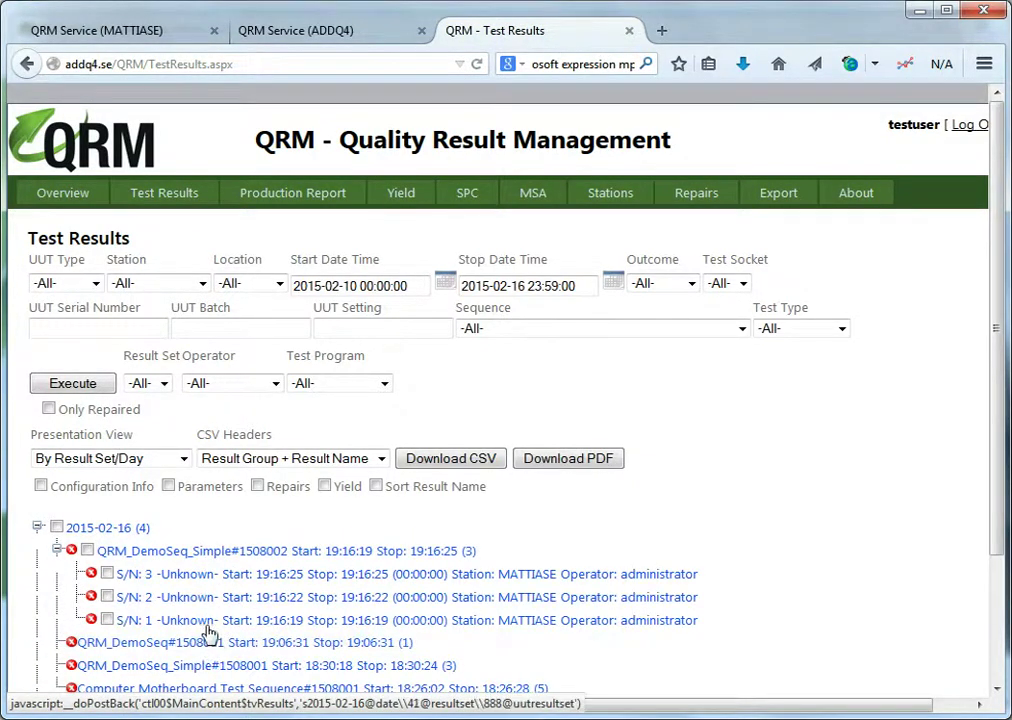
Expand and examine the step results of UUT serial numbers 1 and 2, and collapse both again
{"action": "left_click", "coordinate": [209, 620]}
{"action": "scroll", "coordinate": [210, 628], "scroll_direction": "down", "scroll_amount": 3}
{"action": "scroll", "coordinate": [213, 615], "scroll_direction": "down", "scroll_amount": 2}
{"action": "left_click", "coordinate": [180, 214]}
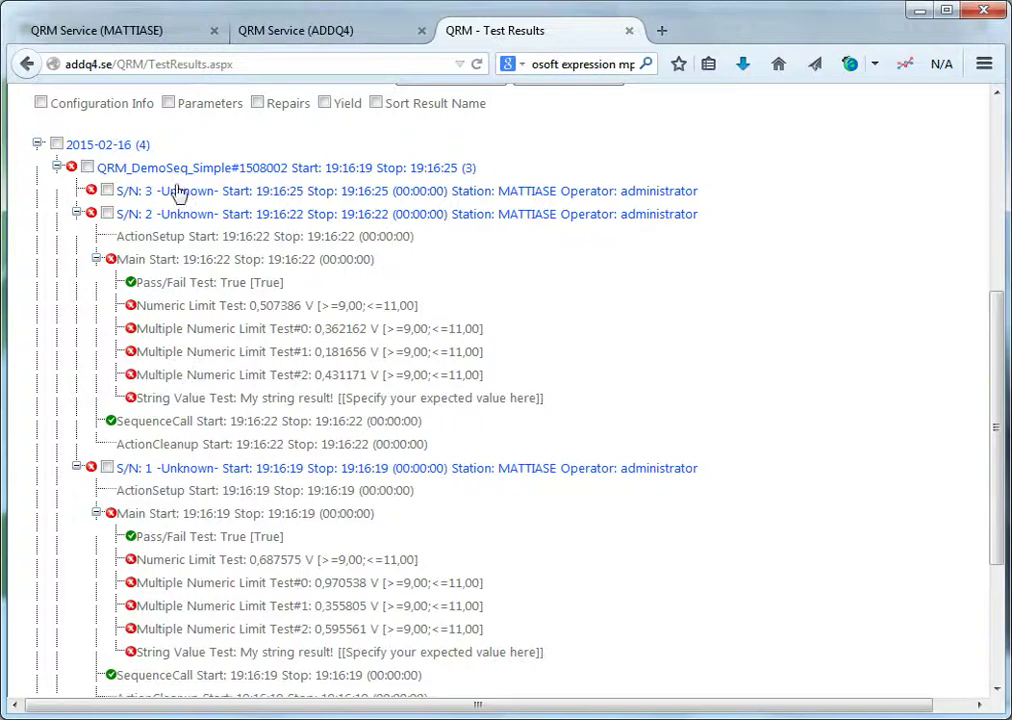
{"action": "left_click", "coordinate": [77, 213]}
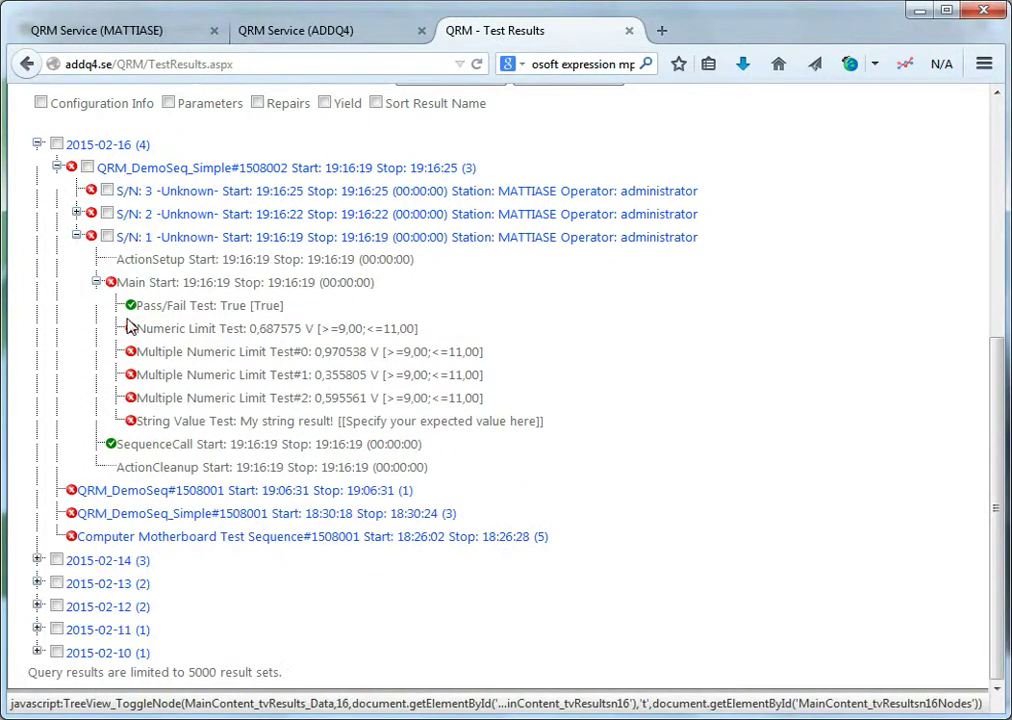
{"action": "left_click", "coordinate": [77, 237]}
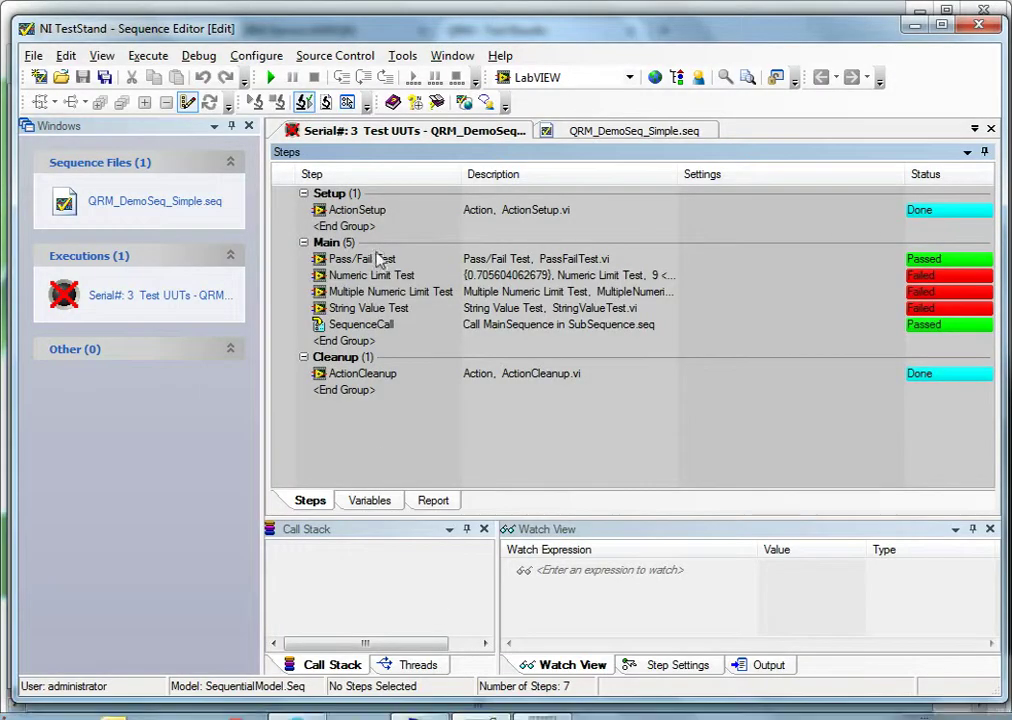
Return to the QRM test results and examine the step results of UUT serial number 3
{"action": "mouse_move", "coordinate": [432, 706]}
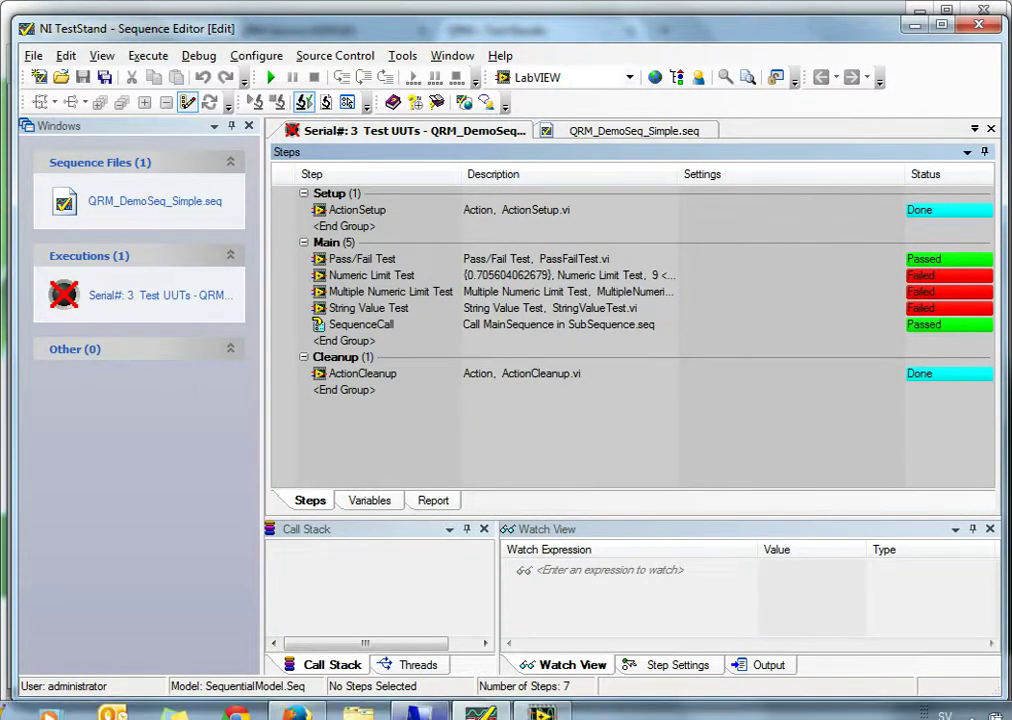
{"action": "left_click", "coordinate": [297, 712]}
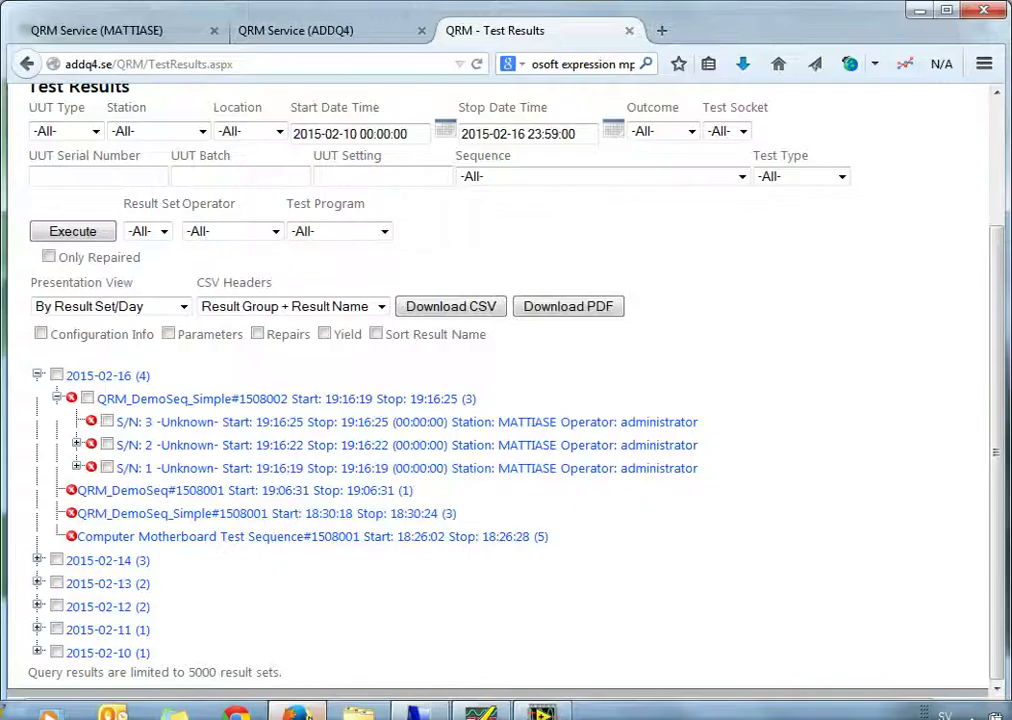
{"action": "left_click", "coordinate": [182, 424]}
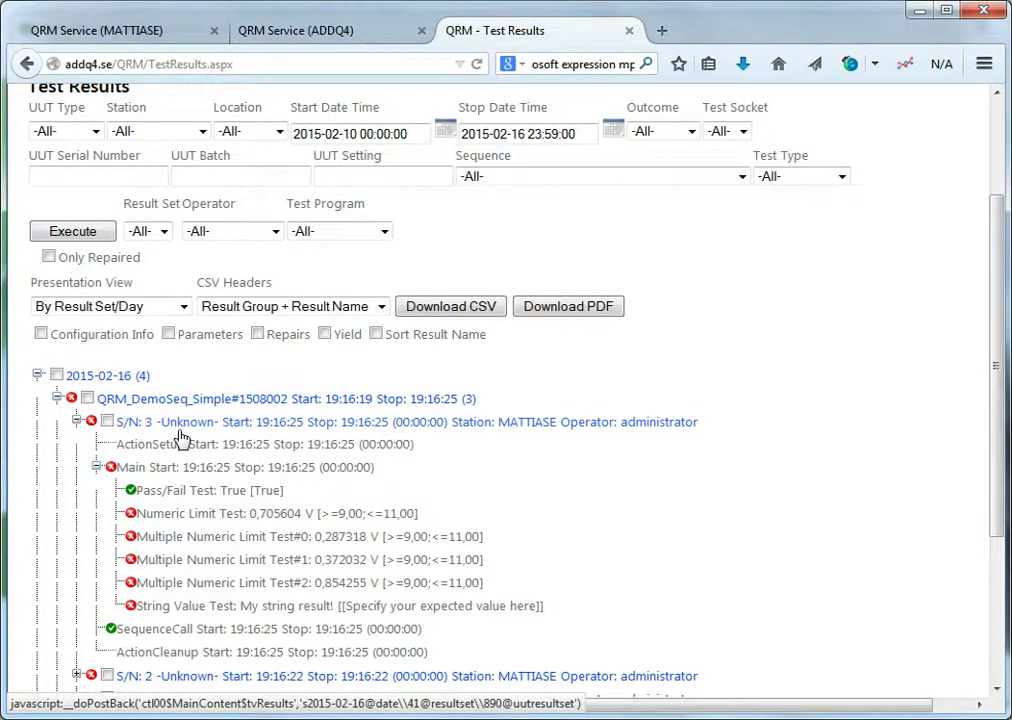
{"action": "scroll", "coordinate": [182, 434], "scroll_direction": "down", "scroll_amount": 2}
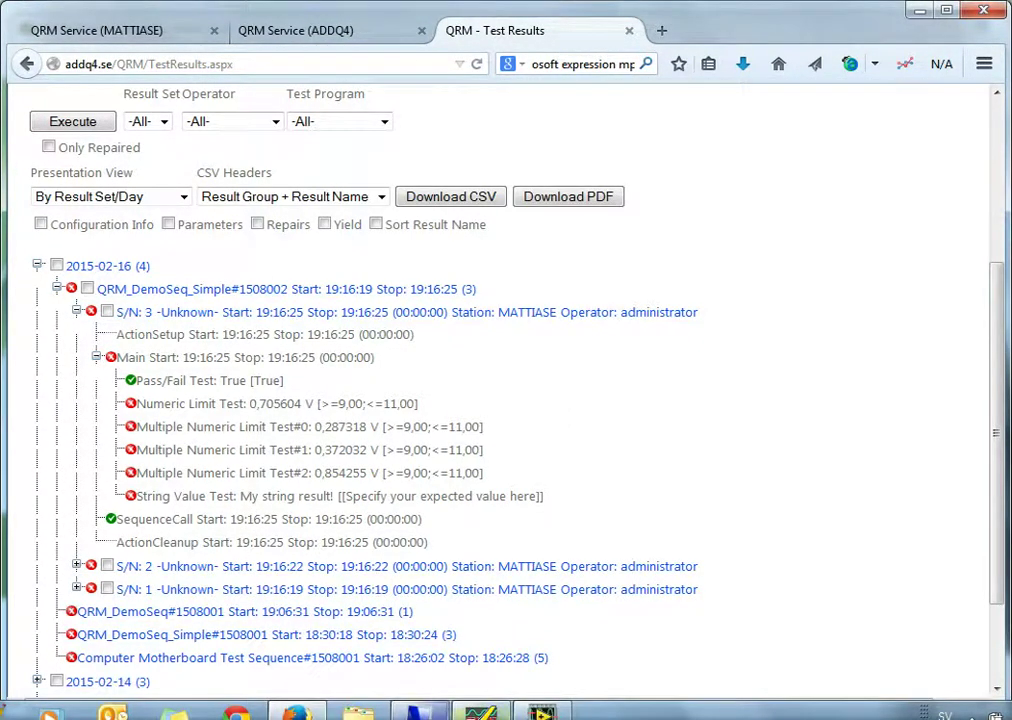
Switch to TestStand and open the sequence file QRM_DemoSeq.seq
{"action": "mouse_move", "coordinate": [480, 713]}
{"action": "left_click", "coordinate": [480, 618]}
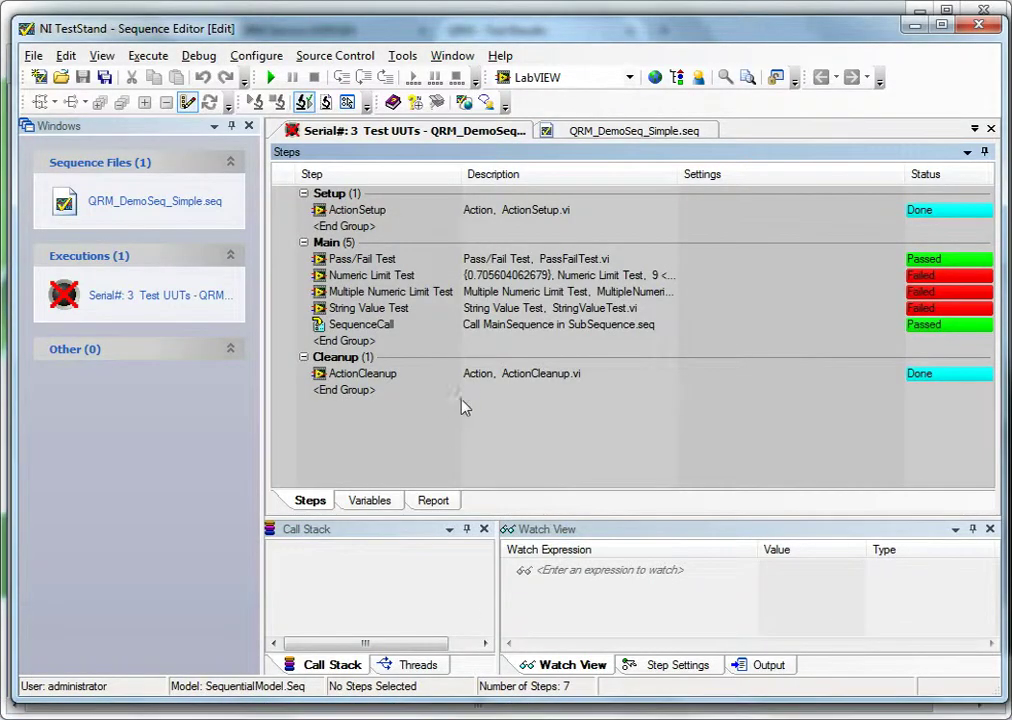
{"action": "left_click", "coordinate": [61, 77]}
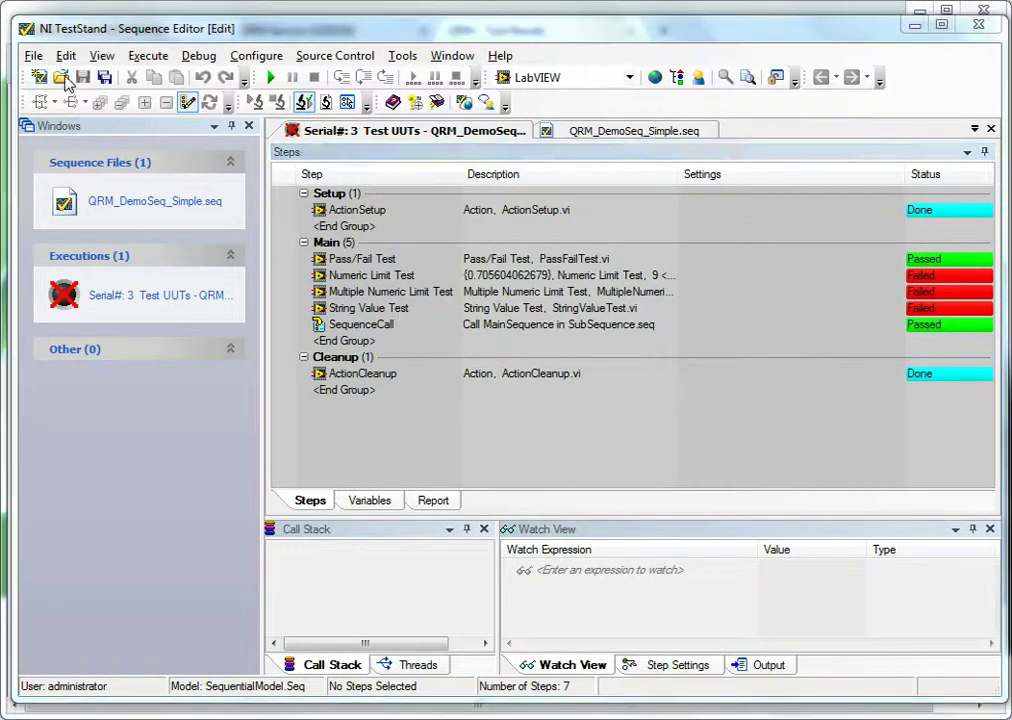
{"action": "double_click", "coordinate": [420, 256]}
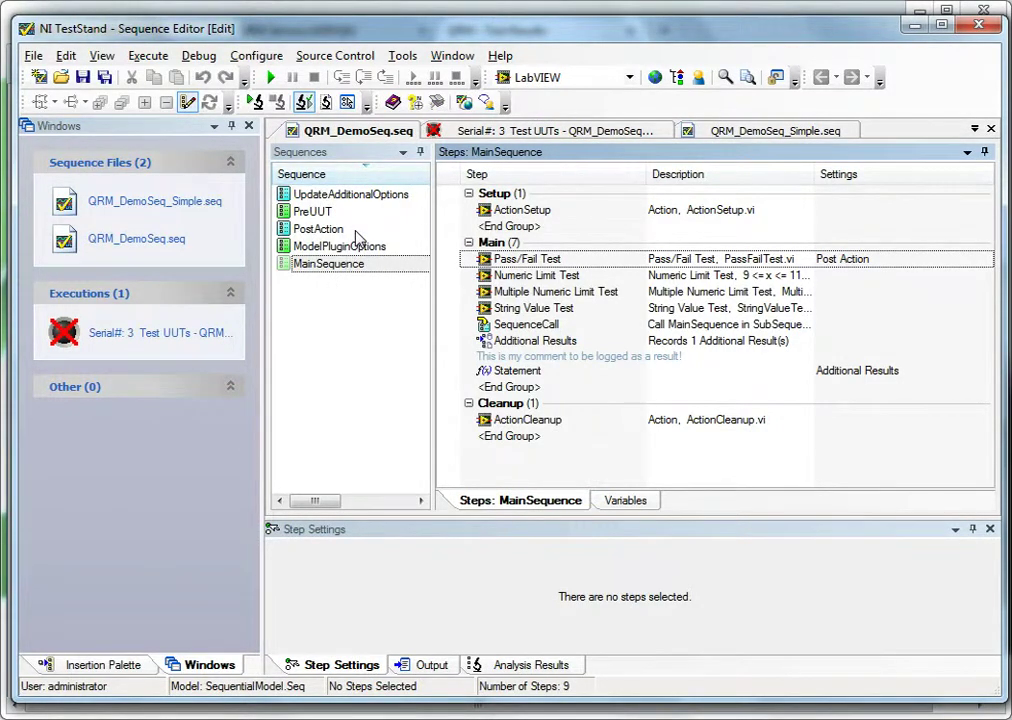
Examine the Update Additional Options step of the PreUUT sequence and the steps of the UpdateAdditionalOptions sequence
{"action": "left_click", "coordinate": [326, 212]}
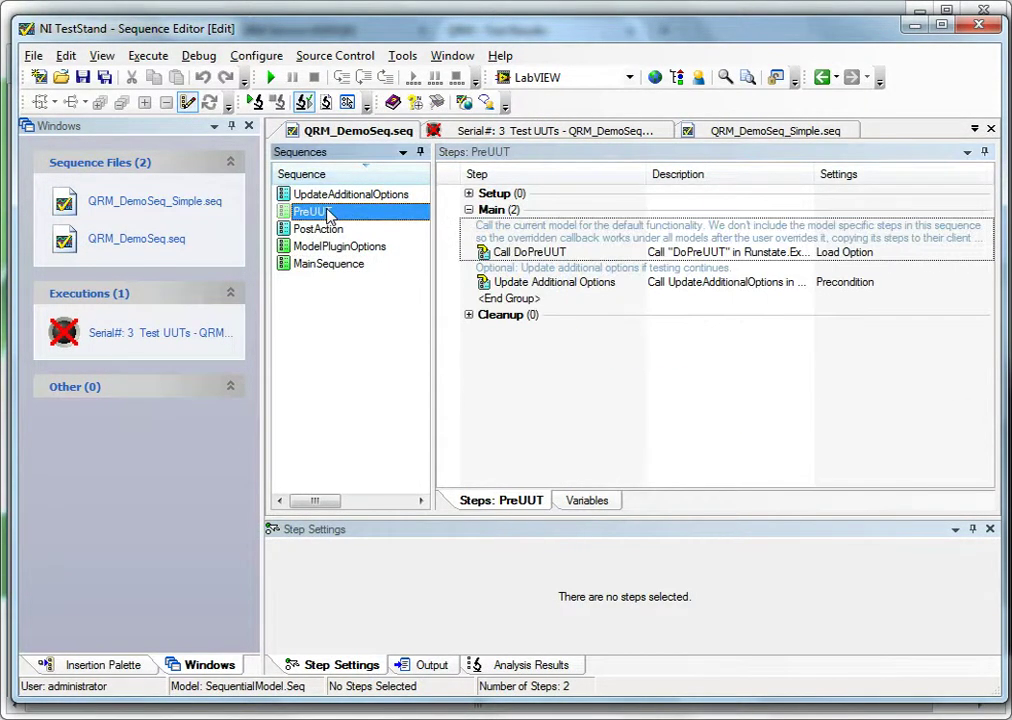
{"action": "left_click", "coordinate": [525, 284]}
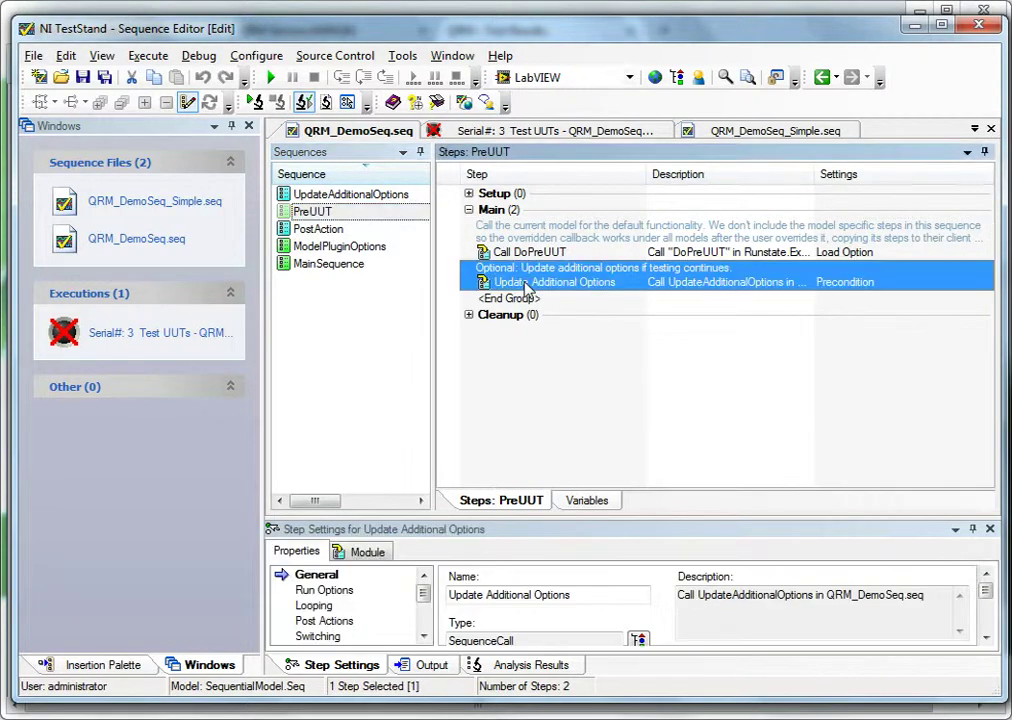
{"action": "left_click", "coordinate": [360, 196]}
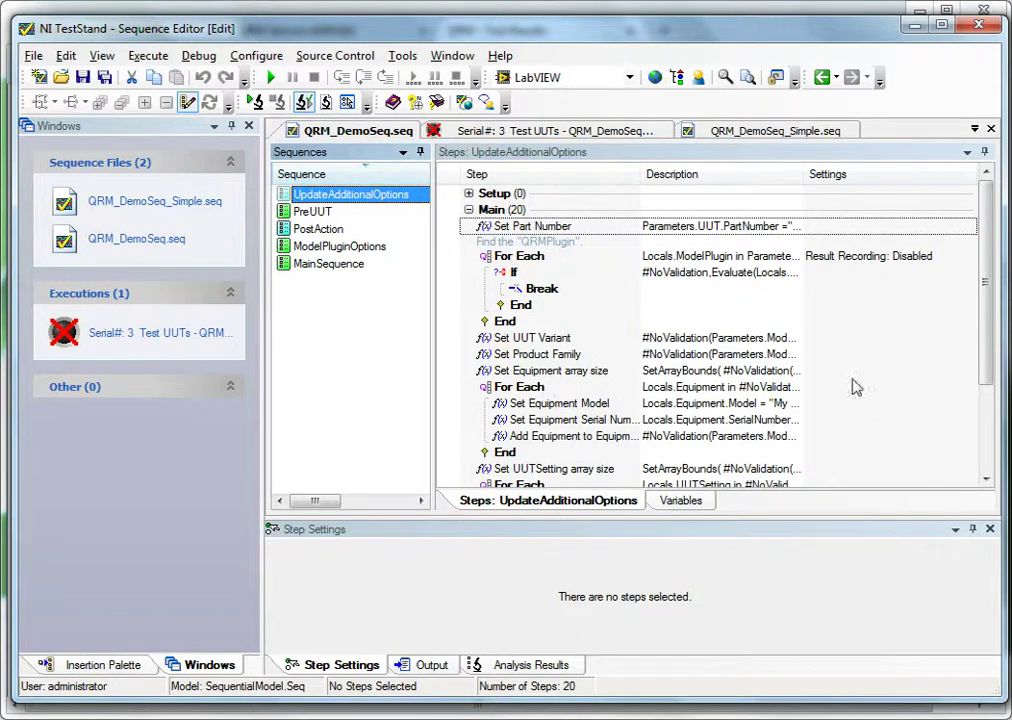
{"action": "left_click_drag", "start_coordinate": [993, 365], "coordinate": [994, 425]}
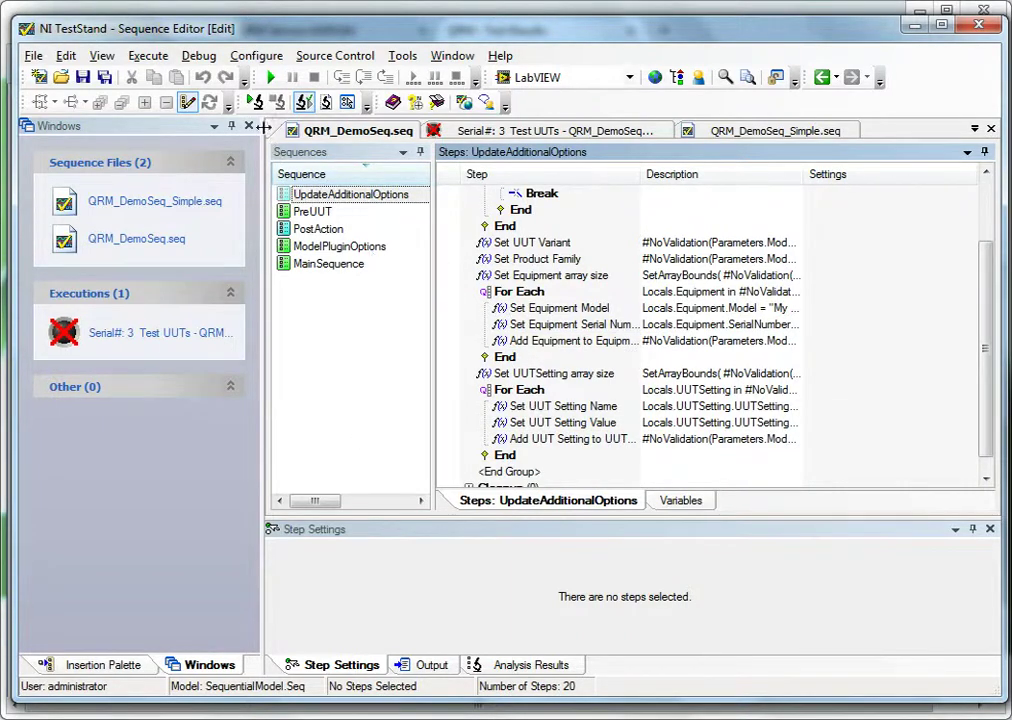
Run QRM_DemoSeq.seq for UUT serial numbers 12 and 1212, acknowledge each result and stop the execution
{"action": "left_click", "coordinate": [268, 79]}
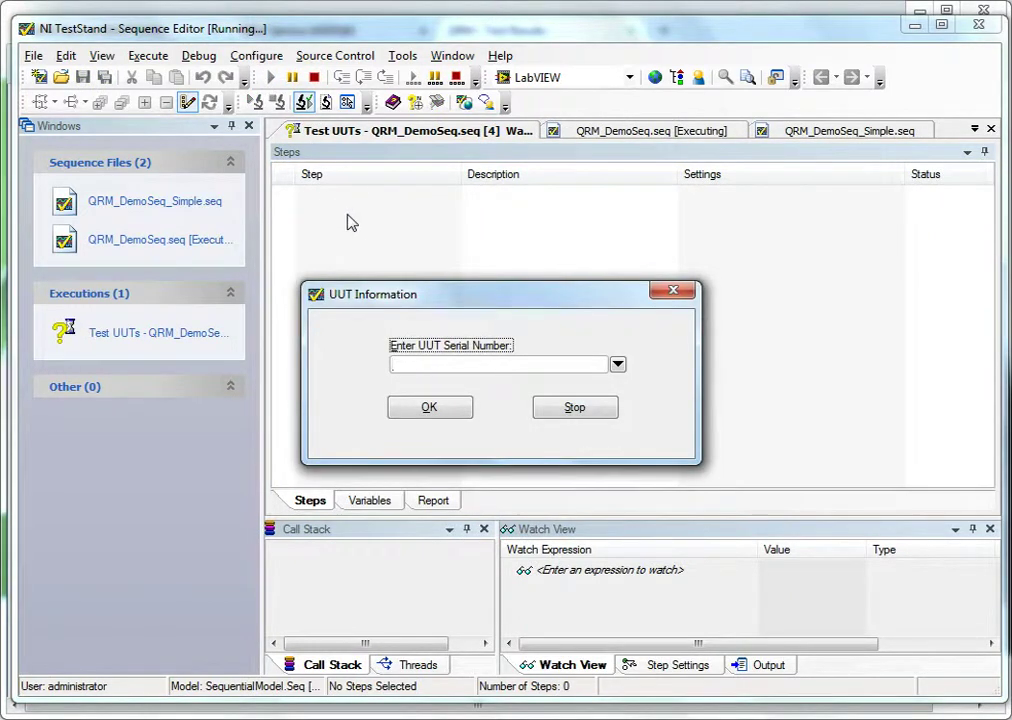
{"action": "left_click", "coordinate": [436, 408]}
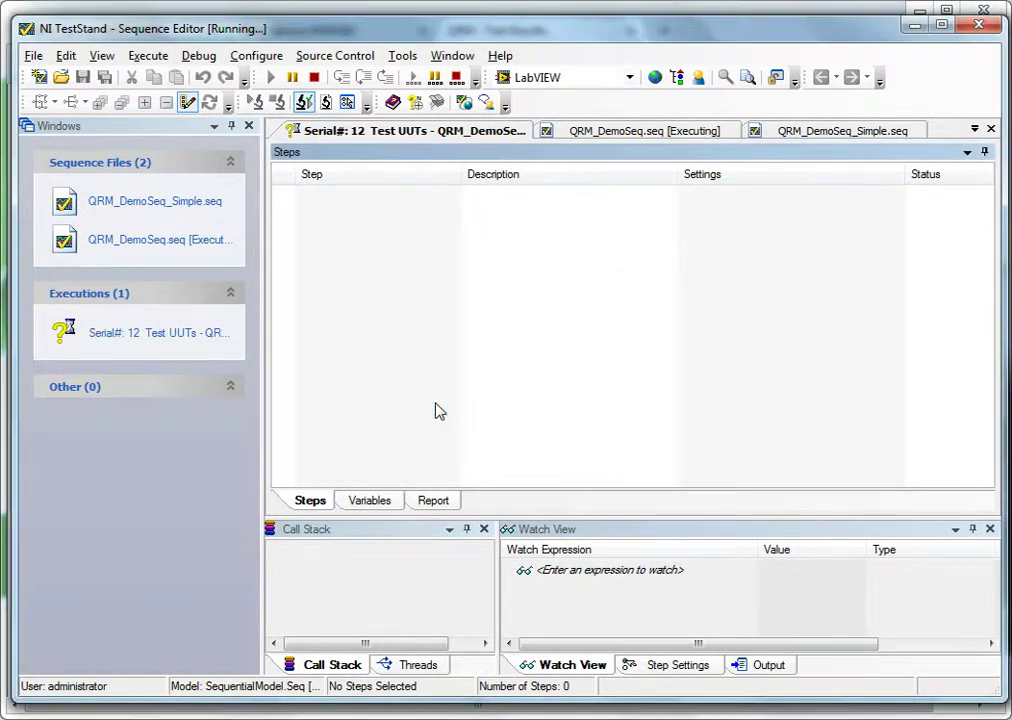
{"action": "left_click", "coordinate": [494, 422]}
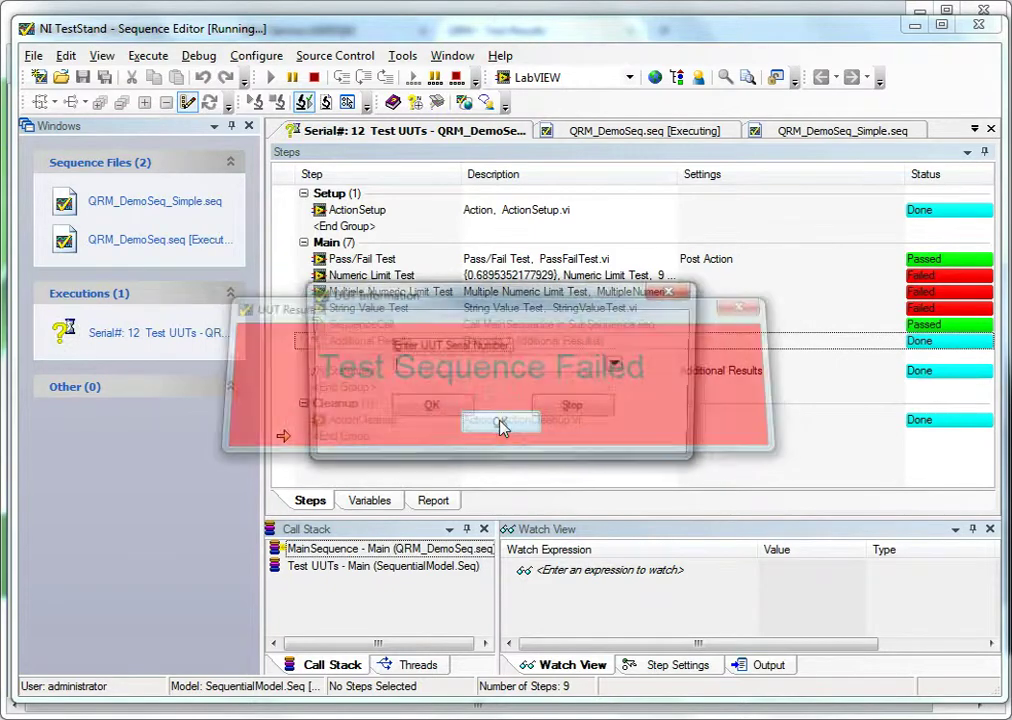
{"action": "type", "text": "12"}
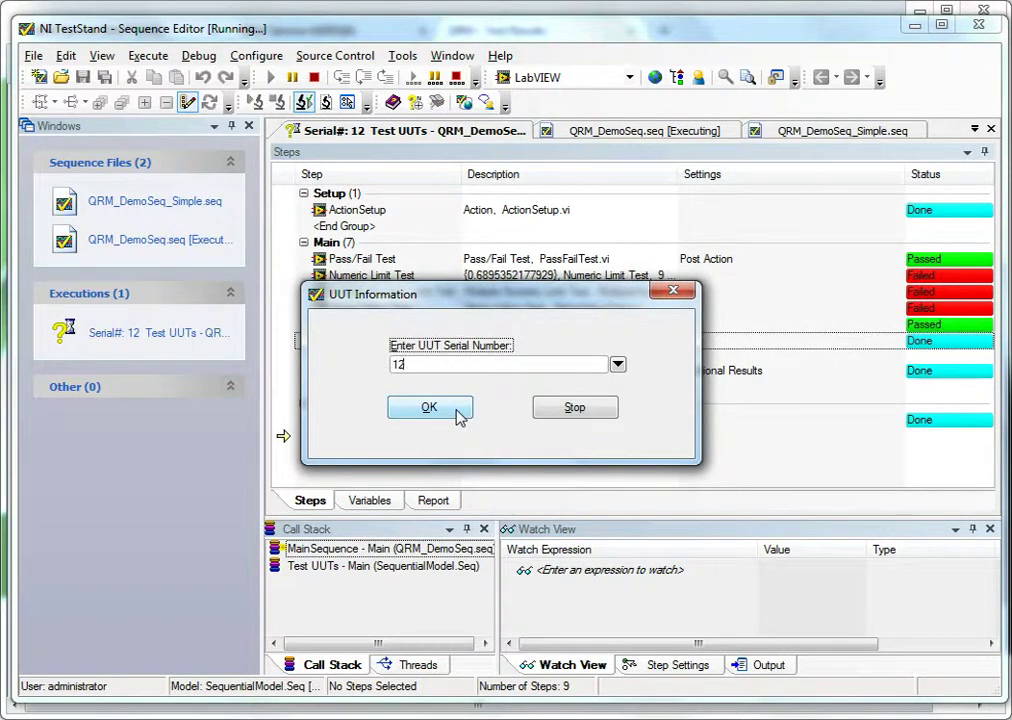
{"action": "type", "text": "12"}
{"action": "left_click", "coordinate": [459, 415]}
{"action": "left_click", "coordinate": [468, 420]}
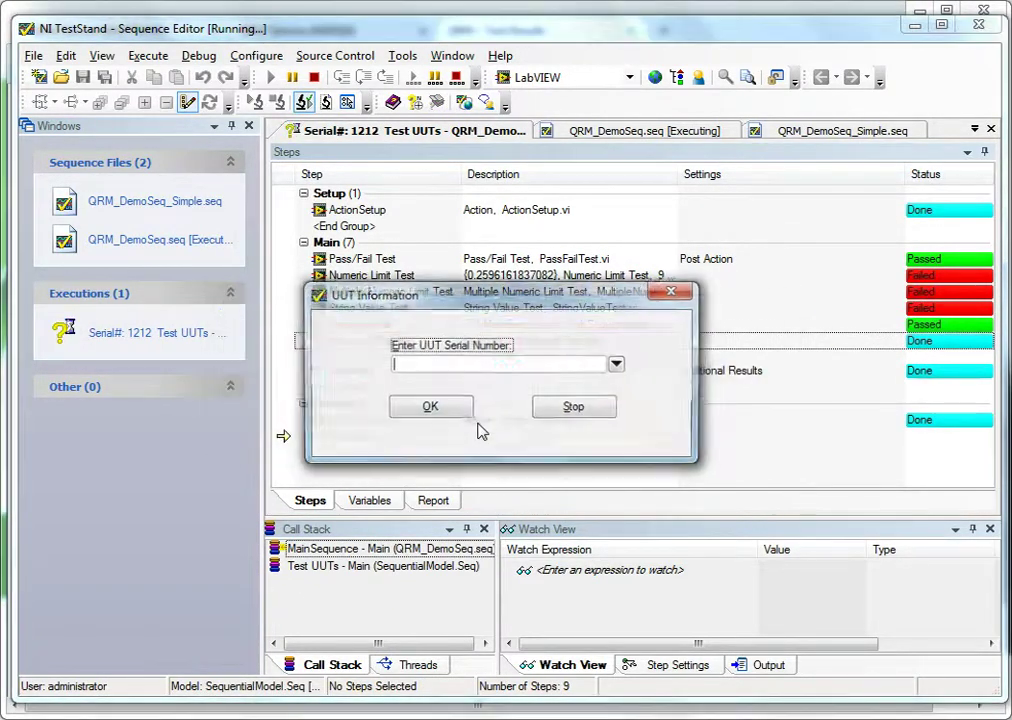
{"action": "left_click", "coordinate": [545, 408]}
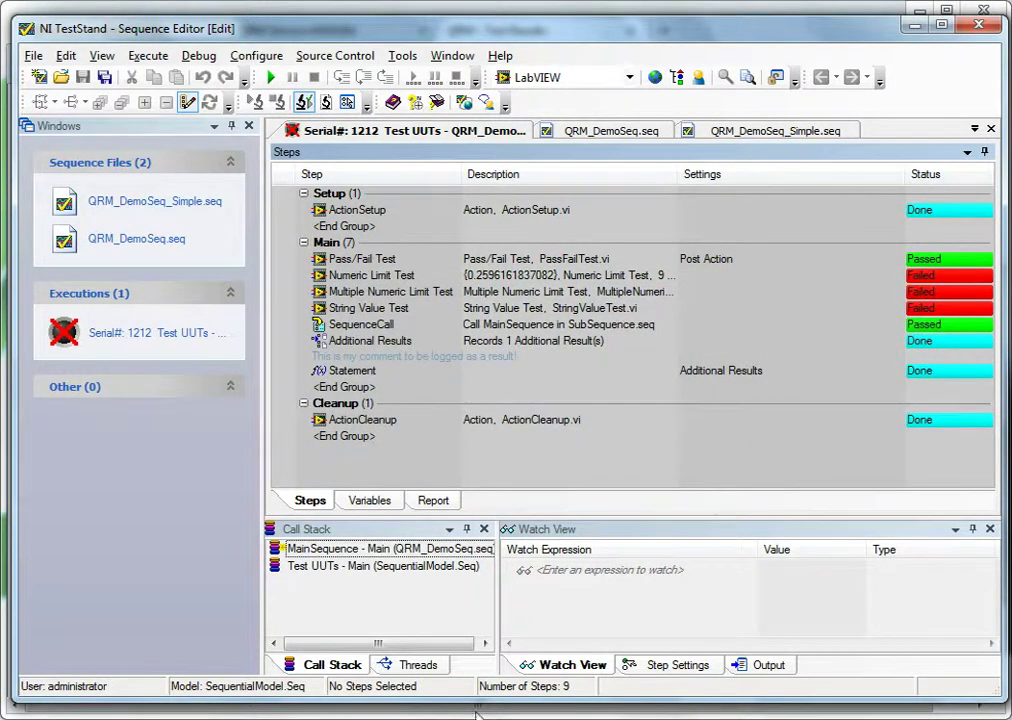
Switch to QRM in the browser and rerun the Test Results query to load the new QRM_DemoSeq results
{"action": "left_click", "coordinate": [296, 712]}
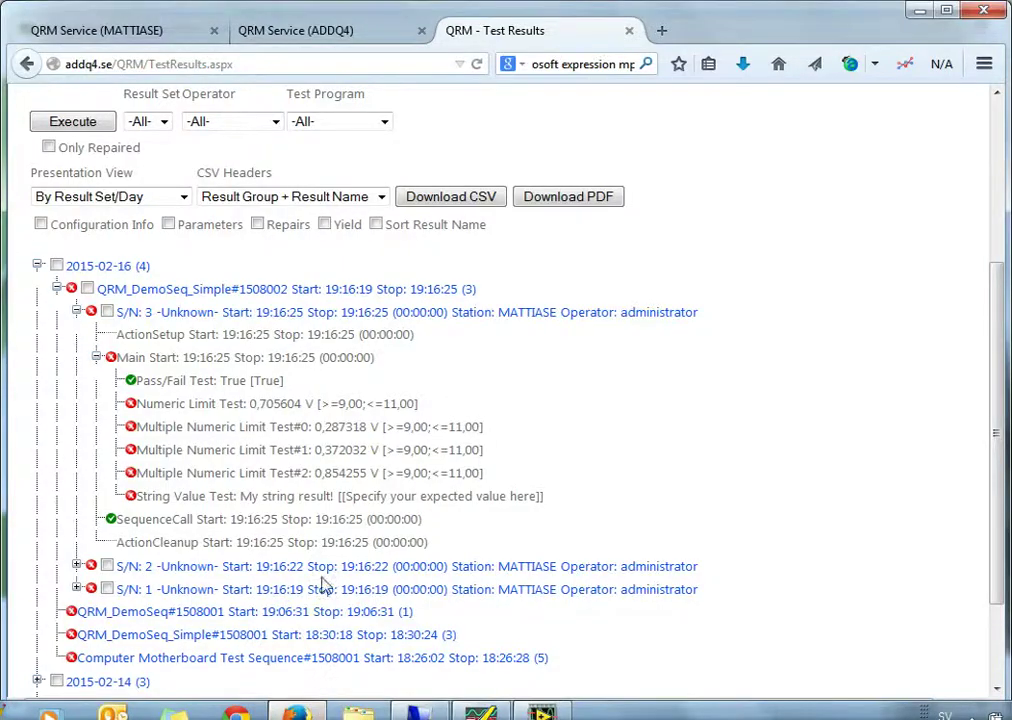
{"action": "left_click", "coordinate": [80, 121]}
{"action": "left_click", "coordinate": [99, 348]}
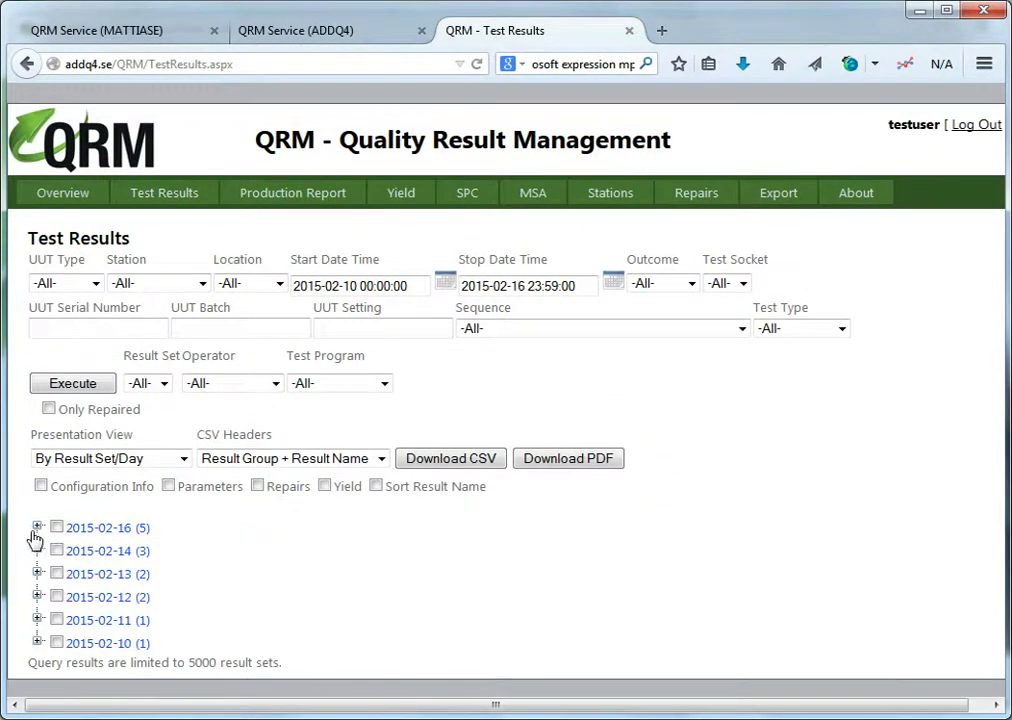
Expand the 2015-02-16 result set QRM_DemoSeq#1508002 down to serial number 1212 and examine its UUT settings and step results
{"action": "left_click", "coordinate": [37, 527]}
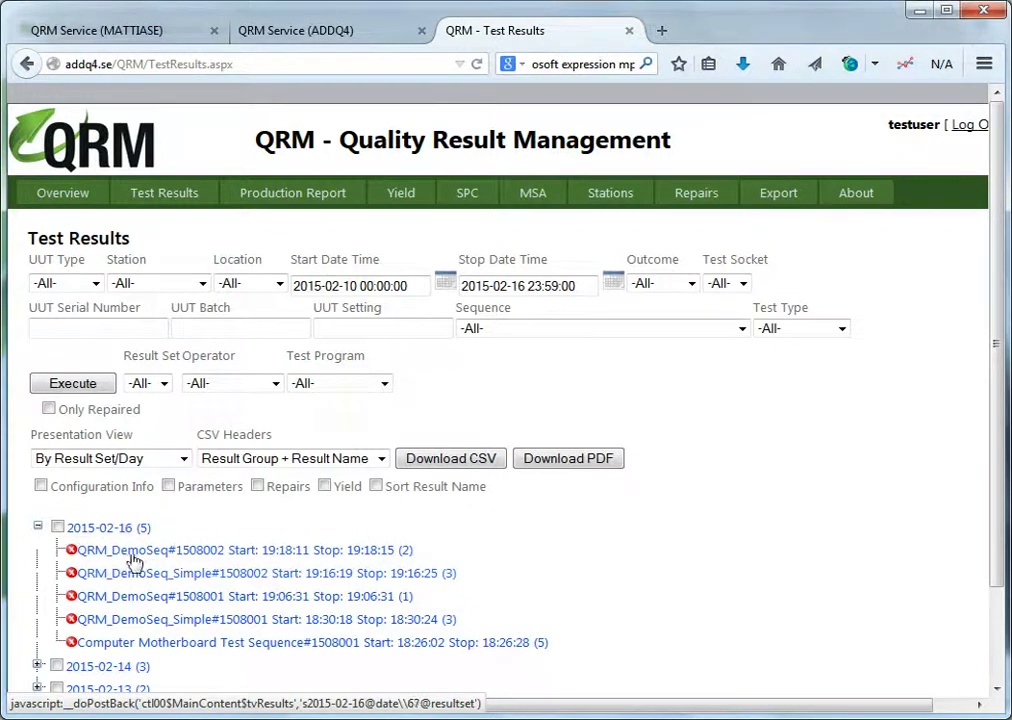
{"action": "left_click", "coordinate": [202, 553]}
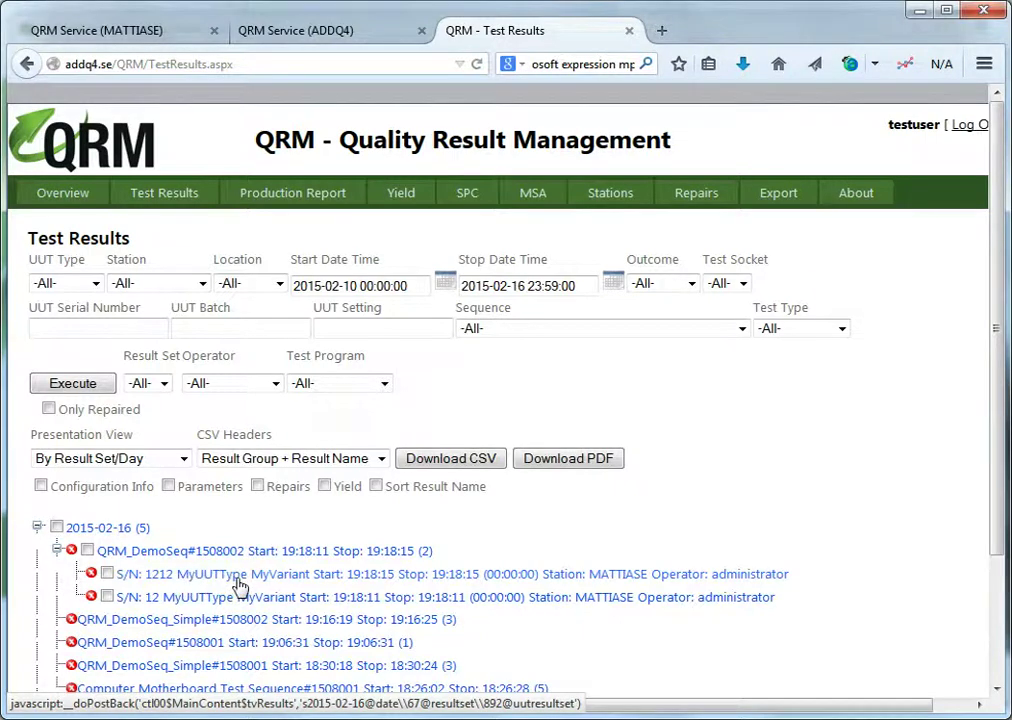
{"action": "left_click", "coordinate": [370, 578]}
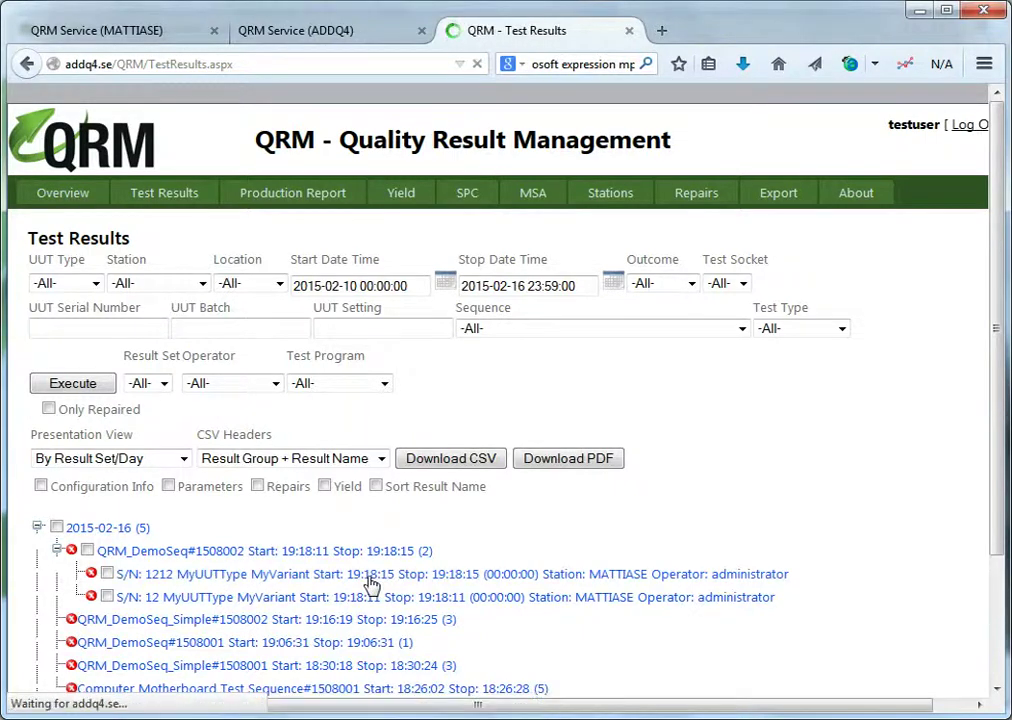
{"action": "scroll", "coordinate": [357, 573], "scroll_direction": "down", "scroll_amount": 2}
{"action": "left_click", "coordinate": [97, 377]}
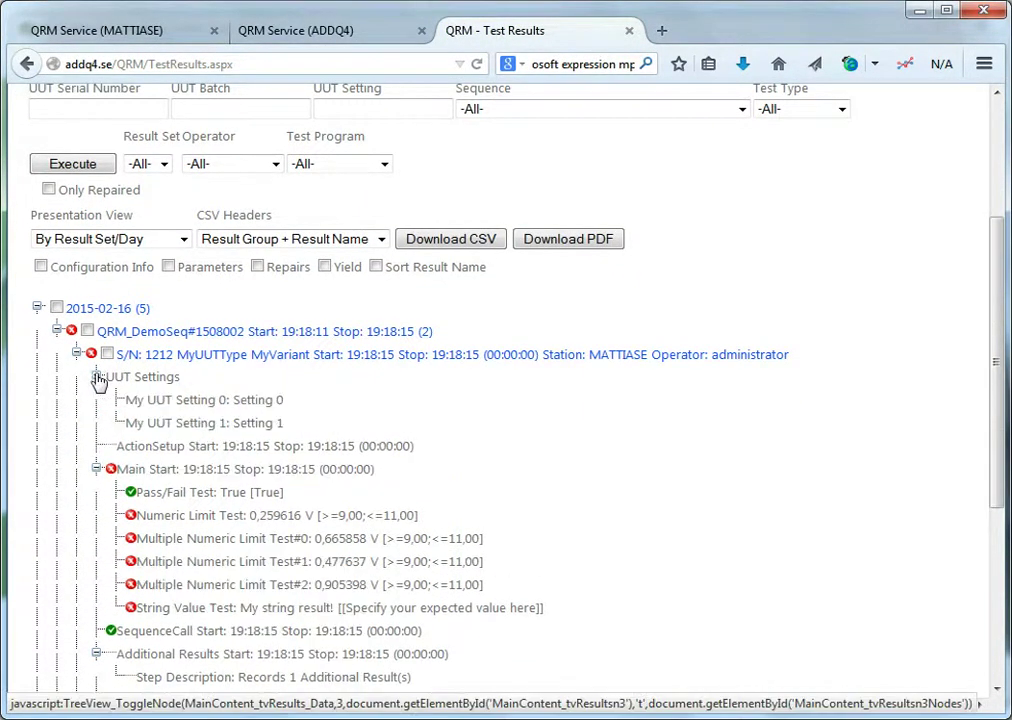
{"action": "scroll", "coordinate": [241, 422], "scroll_direction": "down", "scroll_amount": 1}
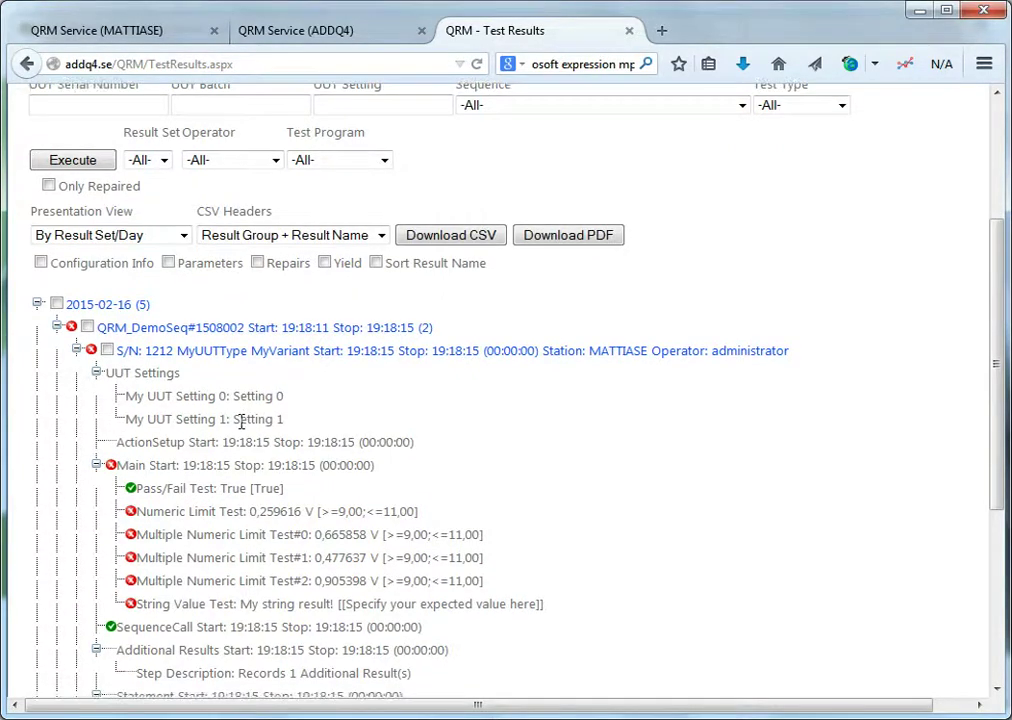
{"action": "scroll", "coordinate": [241, 422], "scroll_direction": "down", "scroll_amount": 1}
{"action": "scroll", "coordinate": [241, 426], "scroll_direction": "up", "scroll_amount": 1}
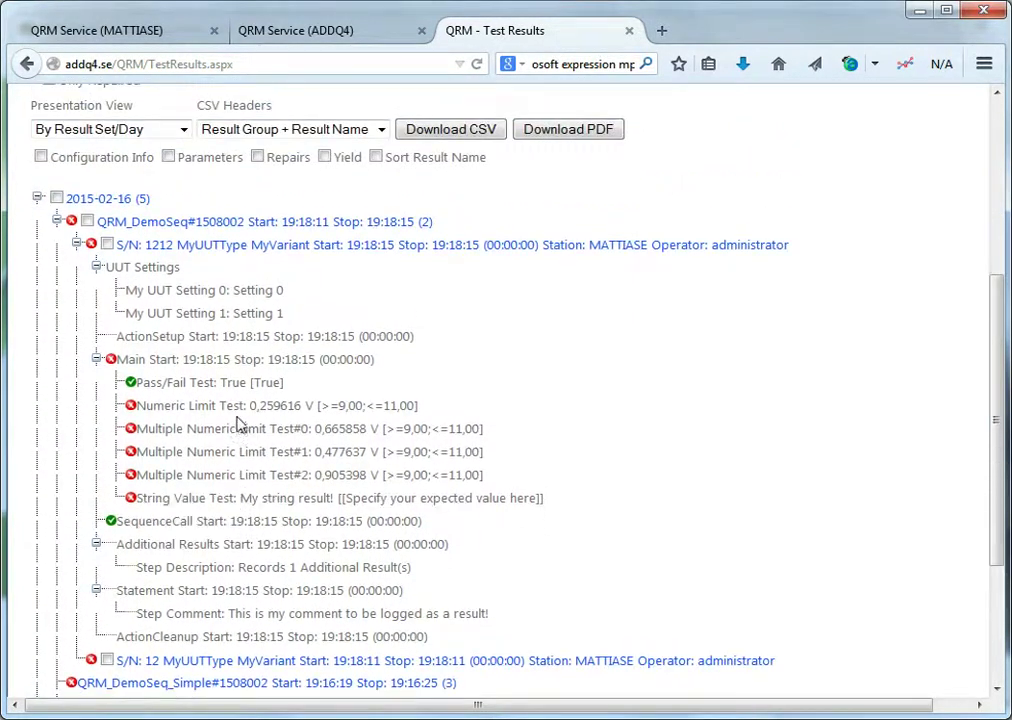
Include Configuration Info in the results and expand the serial number 1212 configuration to show its equipment list
{"action": "left_click", "coordinate": [41, 157]}
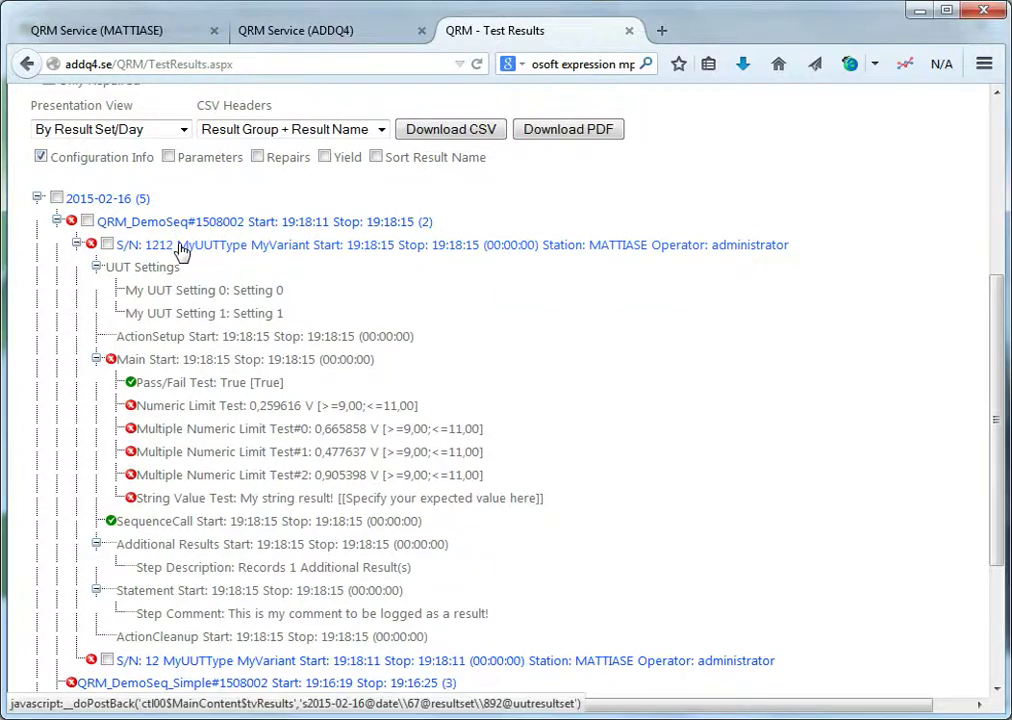
{"action": "left_click", "coordinate": [97, 268]}
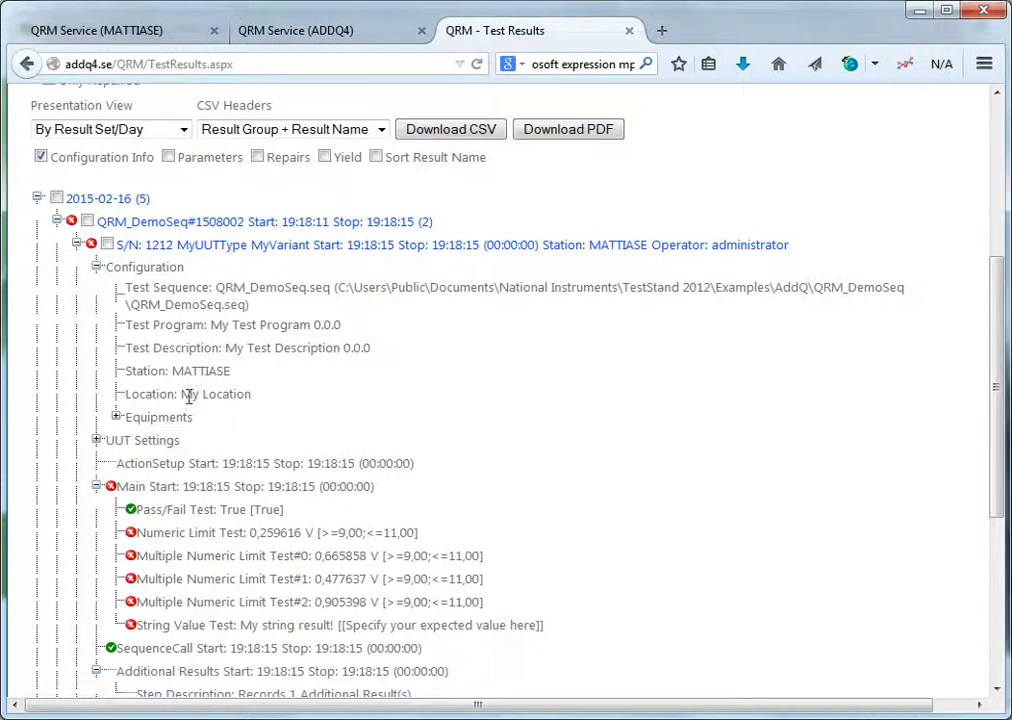
{"action": "left_click", "coordinate": [116, 417]}
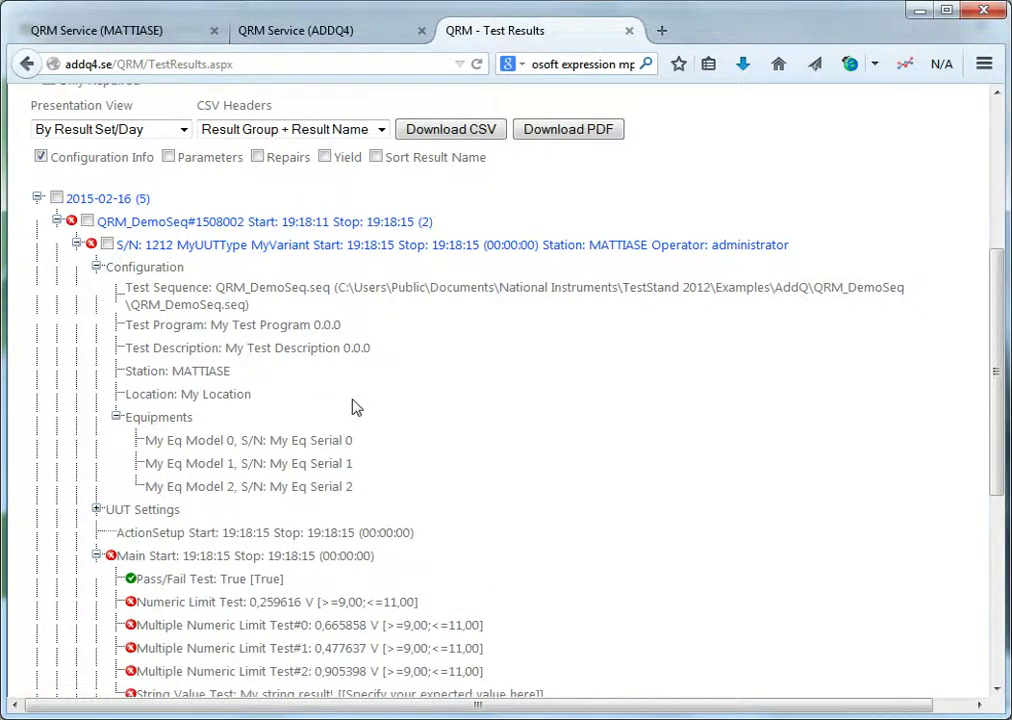
{"action": "scroll", "coordinate": [352, 407], "scroll_direction": "up", "scroll_amount": 2}
{"action": "scroll", "coordinate": [355, 400], "scroll_direction": "up", "scroll_amount": 2}
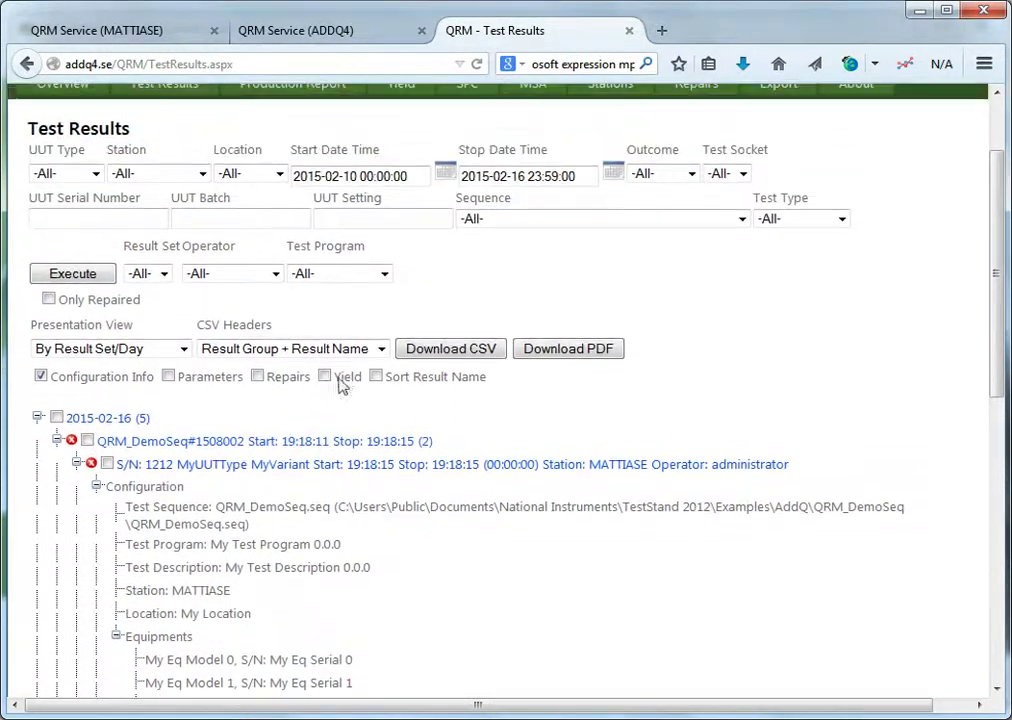
Switch to the TestStand Sequence Editor
{"action": "left_click", "coordinate": [466, 712]}
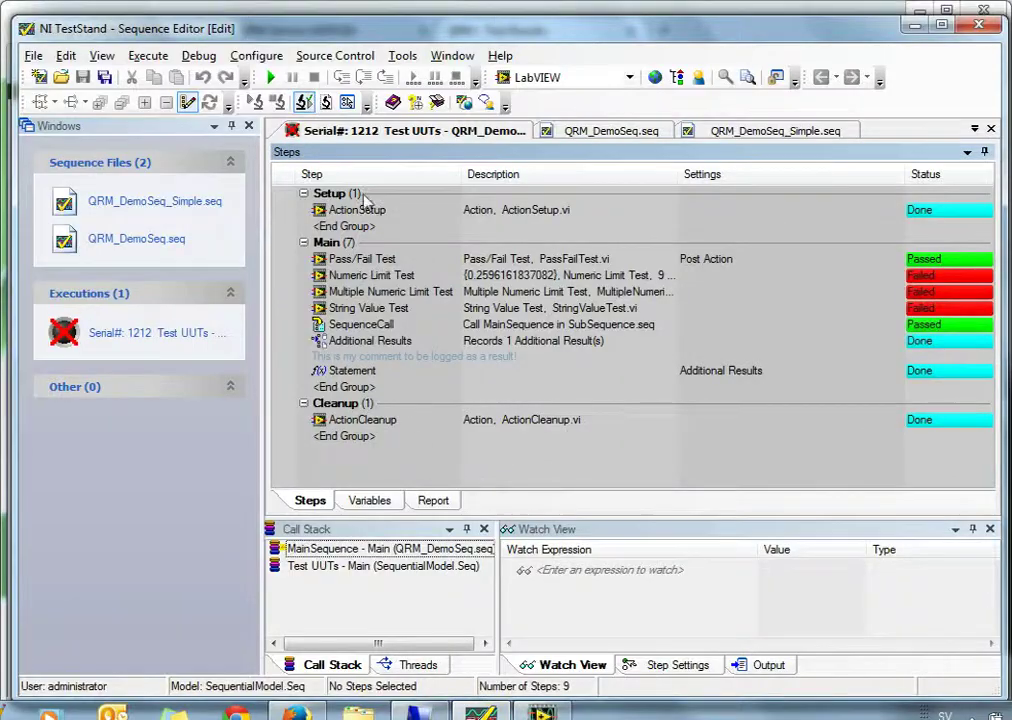